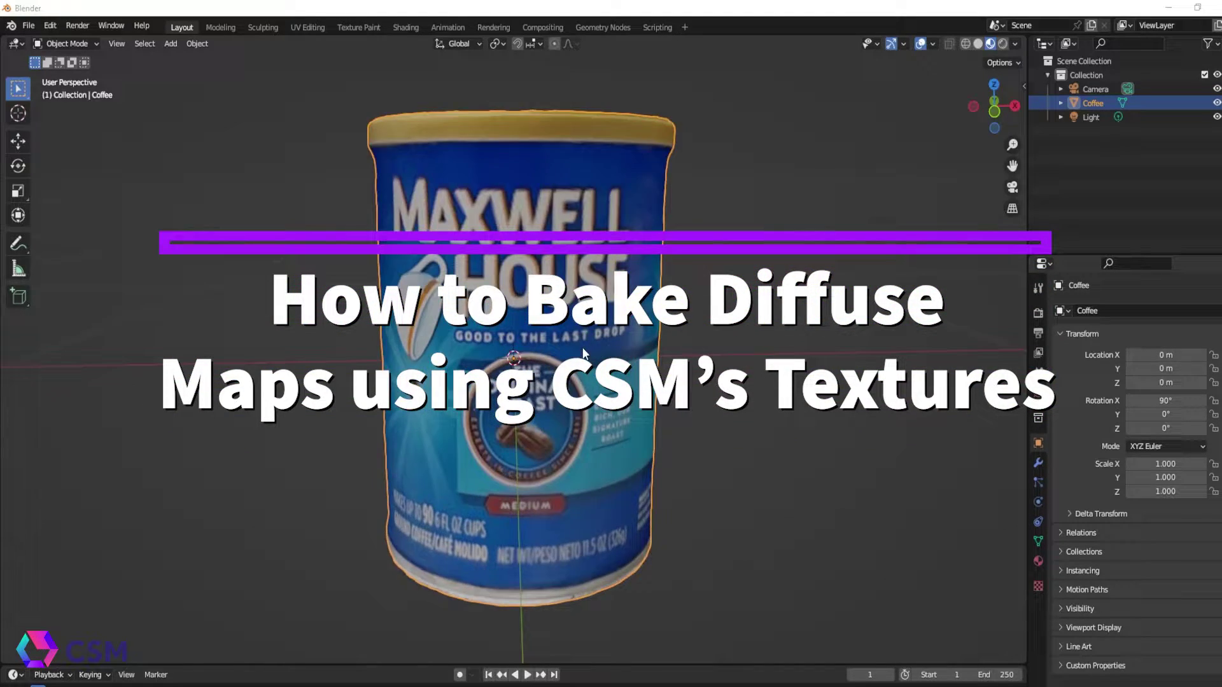
# Examine the coffee can's mesh density in Edit Mode and return to Object Mode.
pyautogui.scroll(-2, 583, 354)
pyautogui.hotkey('ctrl', 'Tab')
pyautogui.click(669, 352)
pyautogui.scroll(4, 667, 353)
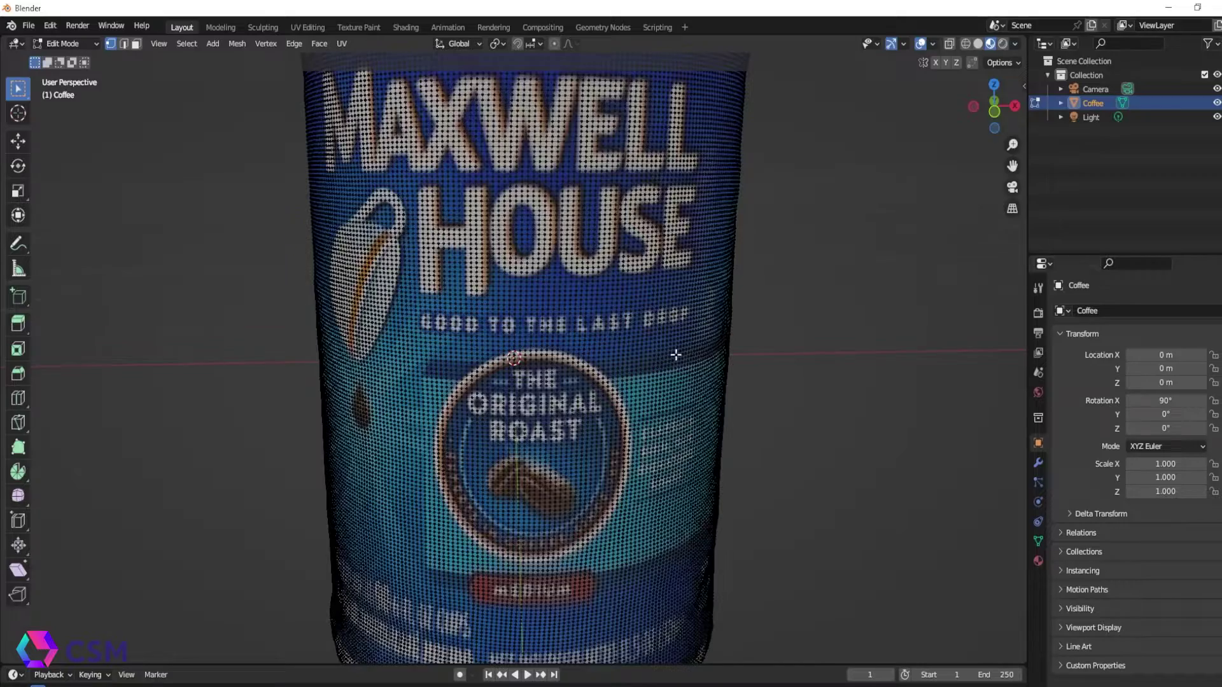
pyautogui.moveTo(676, 354); pyautogui.dragTo(654, 370, button='middle')
pyautogui.scroll(-2, 611, 387)
pyautogui.hotkey('ctrl', 'Tab')
pyautogui.click(528, 394)
pyautogui.scroll(-3, 635, 396)
pyautogui.scroll(-2, 656, 369)
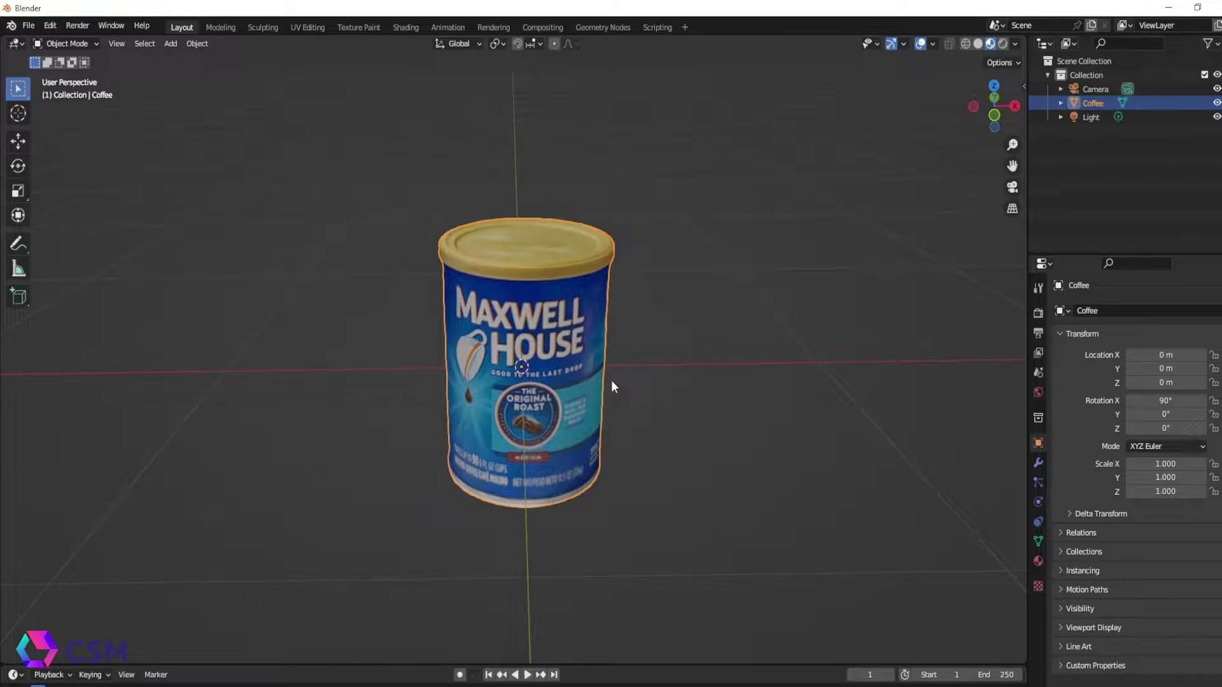
# Duplicate the coffee can and place the copy about 2.14 m away in the negative X direction.
pyautogui.click(18, 215)
pyautogui.scroll(-3, 608, 340)
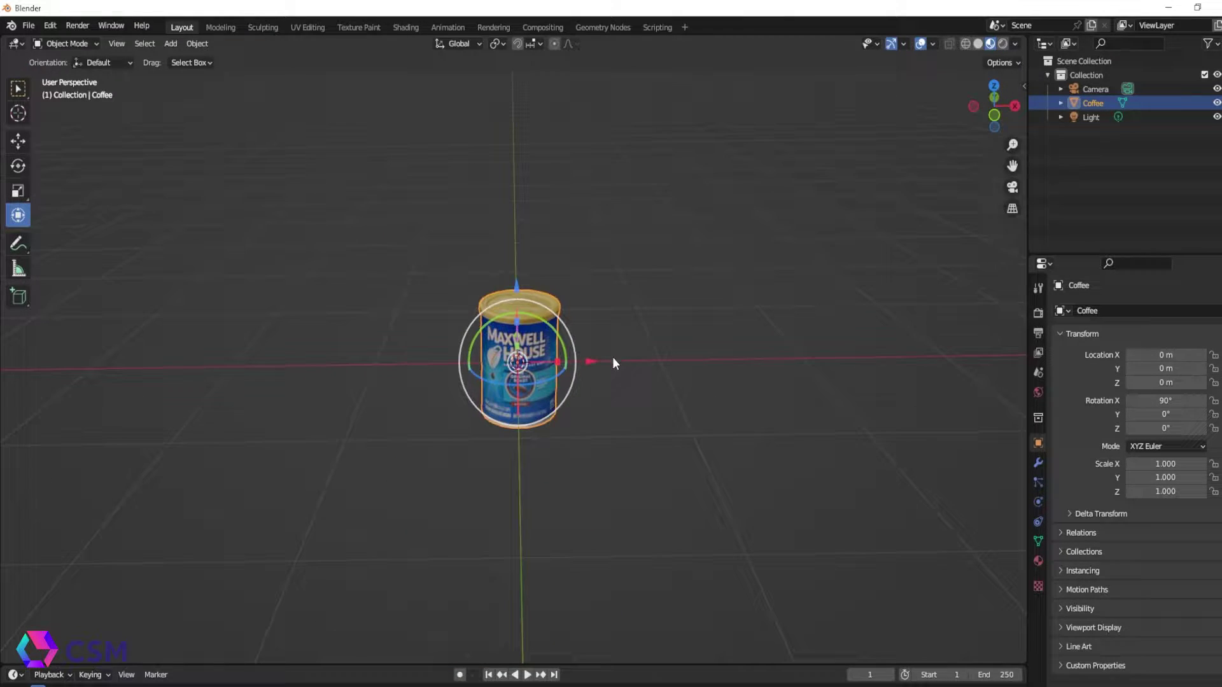
pyautogui.hotkey('shift', 'd')
pyautogui.press('x')
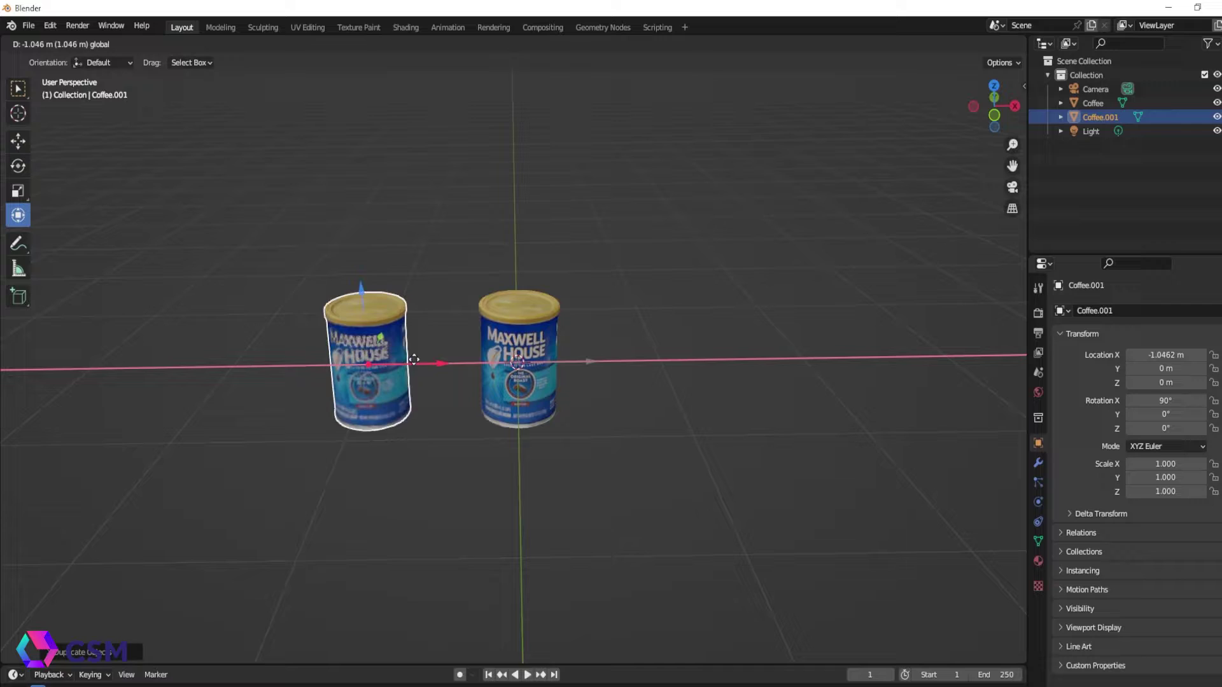
pyautogui.click(276, 369)
# Put the original can into Sculpt Mode and set its remesh voxel size to 0.009 m.
pyautogui.moveTo(547, 396); pyautogui.dragTo(521, 332, button='middle')
pyautogui.click(522, 332)
pyautogui.hotkey('ctrl', 'Tab')
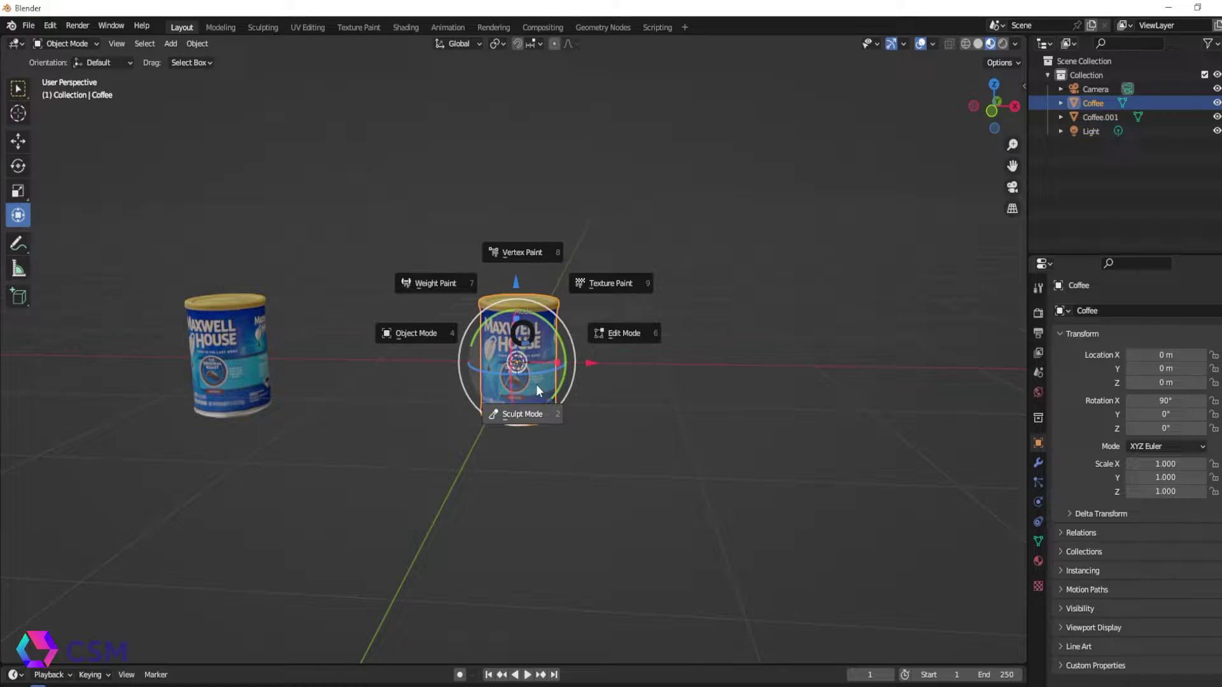
pyautogui.click(546, 396)
pyautogui.scroll(7, 546, 395)
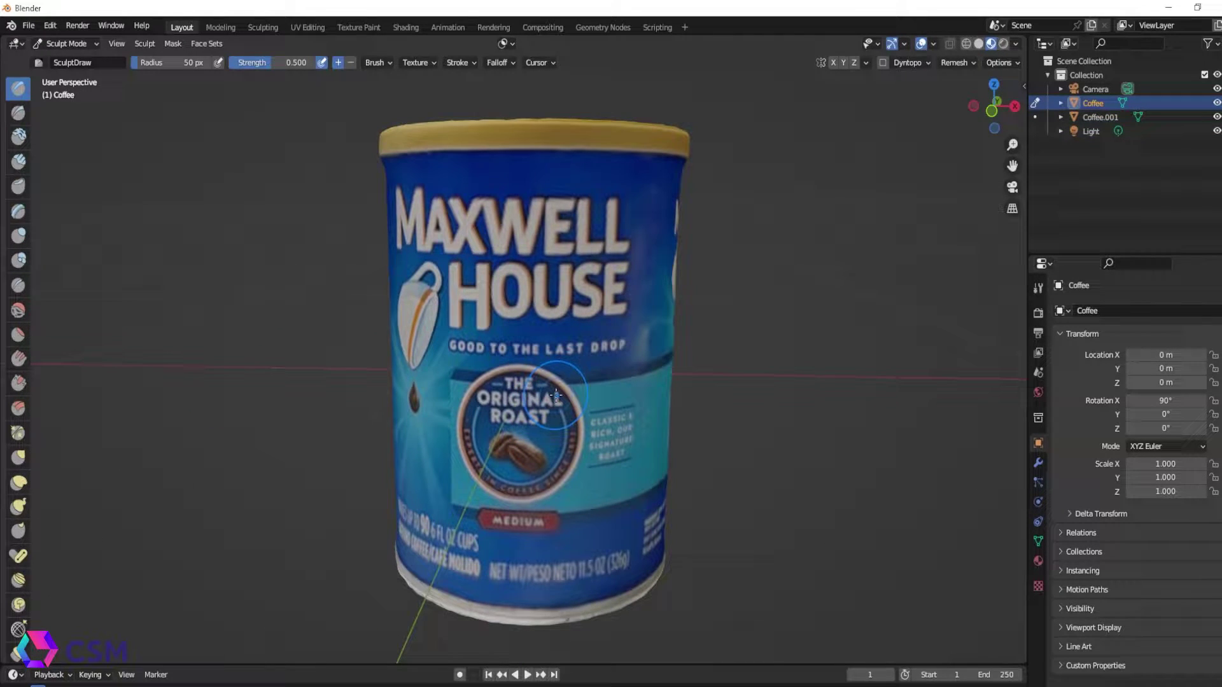
pyautogui.hotkey('shift', 'r')
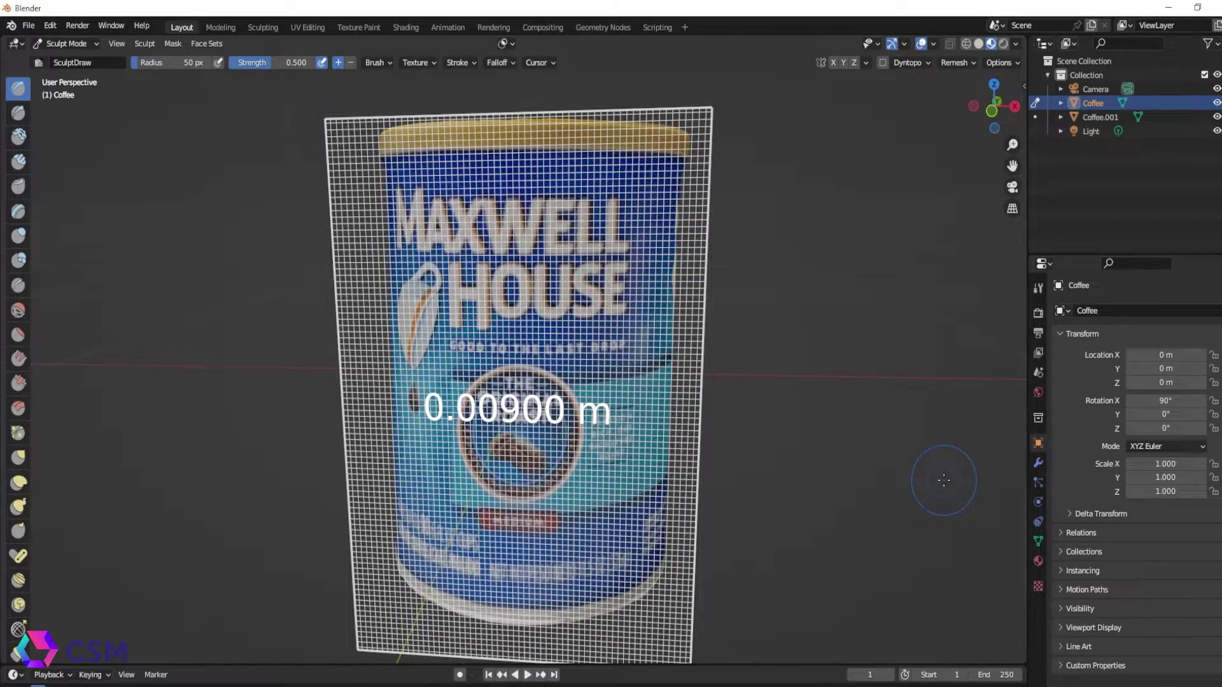
pyautogui.click(944, 480)
pyautogui.scroll(-3, 795, 439)
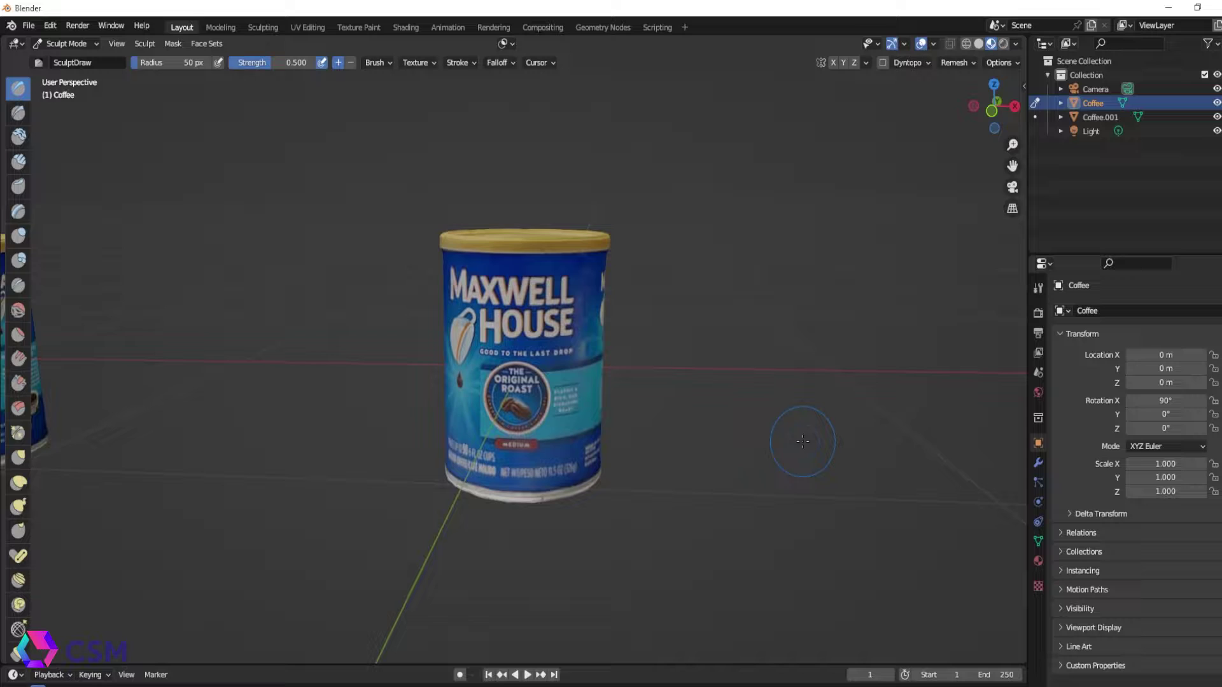
# Try to voxel remesh the original can and check it from the left view.
pyautogui.hotkey('ctrl', 'r')
pyautogui.press('`')
pyautogui.click(696, 439)
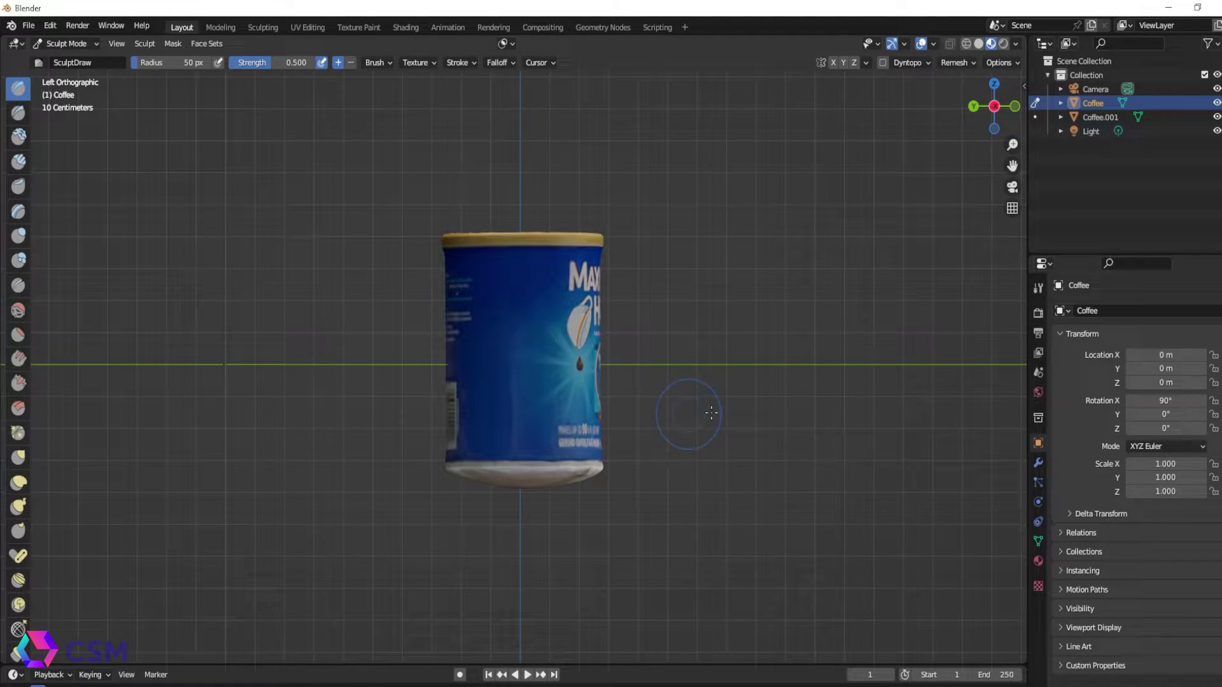
pyautogui.moveTo(690, 414); pyautogui.dragTo(607, 434, button='middle')
pyautogui.hotkey('ctrl', 'Tab')
pyautogui.click(495, 429)
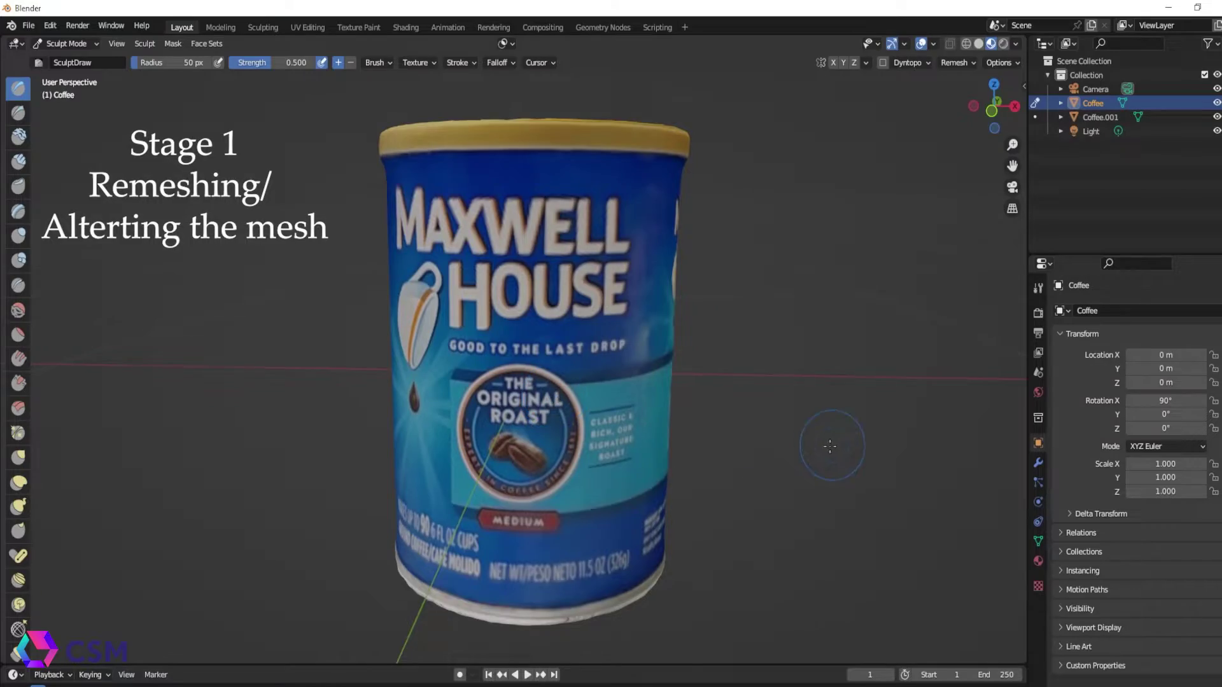
# Adjust the original can's voxel size in Sculpt Mode and voxel remesh it.
pyautogui.hotkey('shift', 'r')
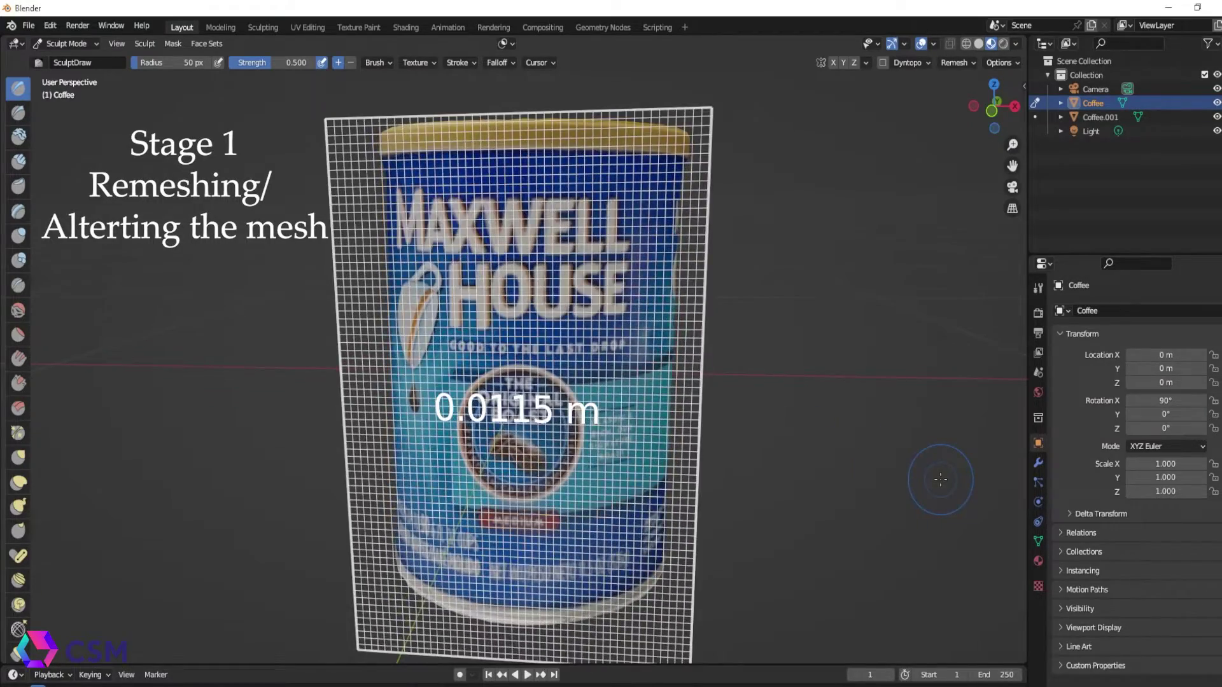
pyautogui.click(943, 474)
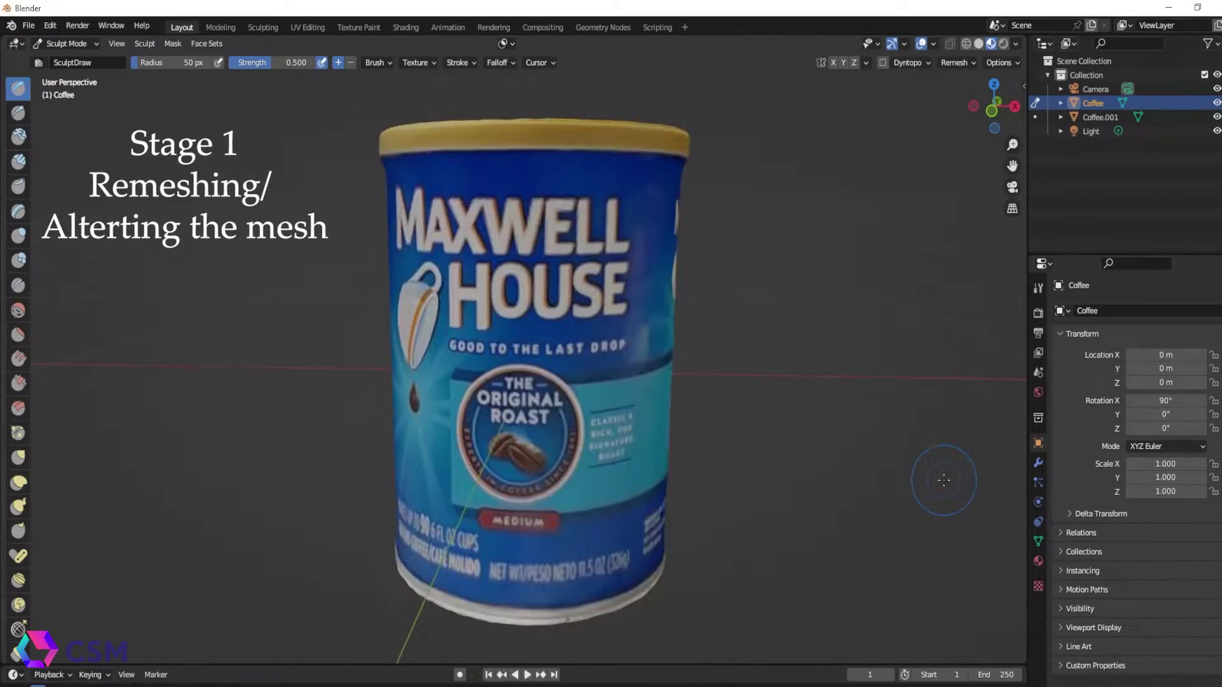
pyautogui.scroll(-3, 801, 439)
pyautogui.hotkey('ctrl', 'r')
pyautogui.hotkey('ctrl', 'z')
pyautogui.hotkey('ctrl', 'shift', 'z')
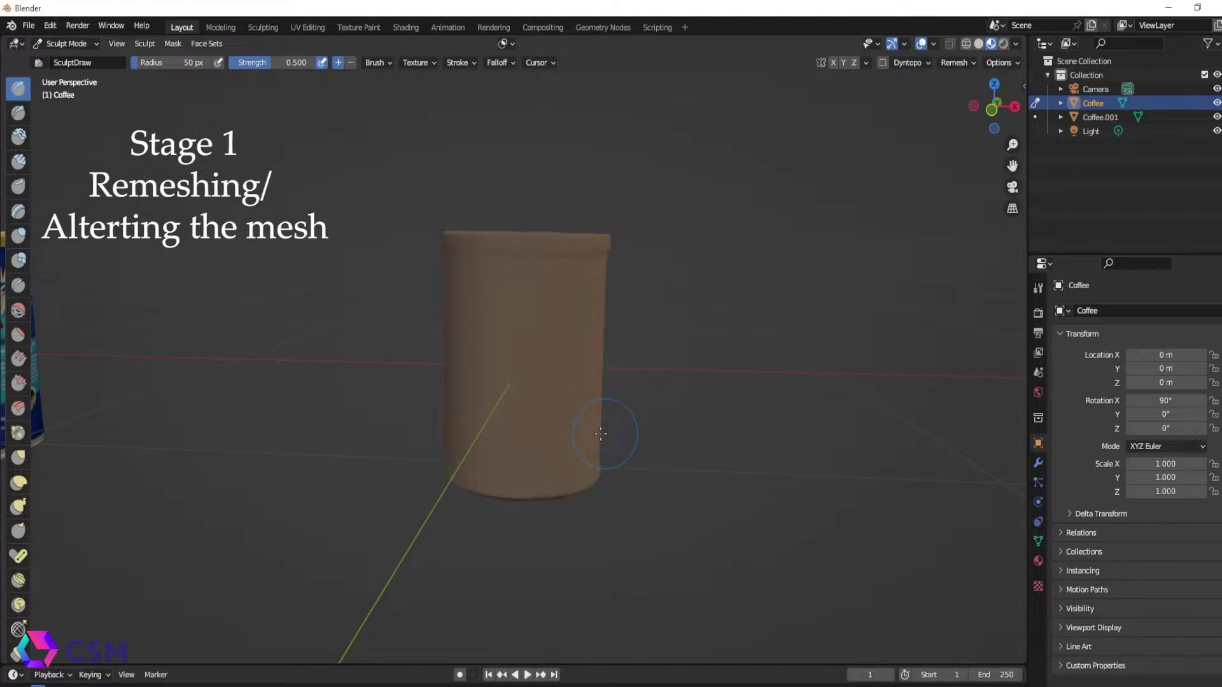
# Open the remeshed can in Edit Mode and enable the Statistics overlay.
pyautogui.press('Tab')
pyautogui.scroll(5, 726, 392)
pyautogui.scroll(-4, 725, 393)
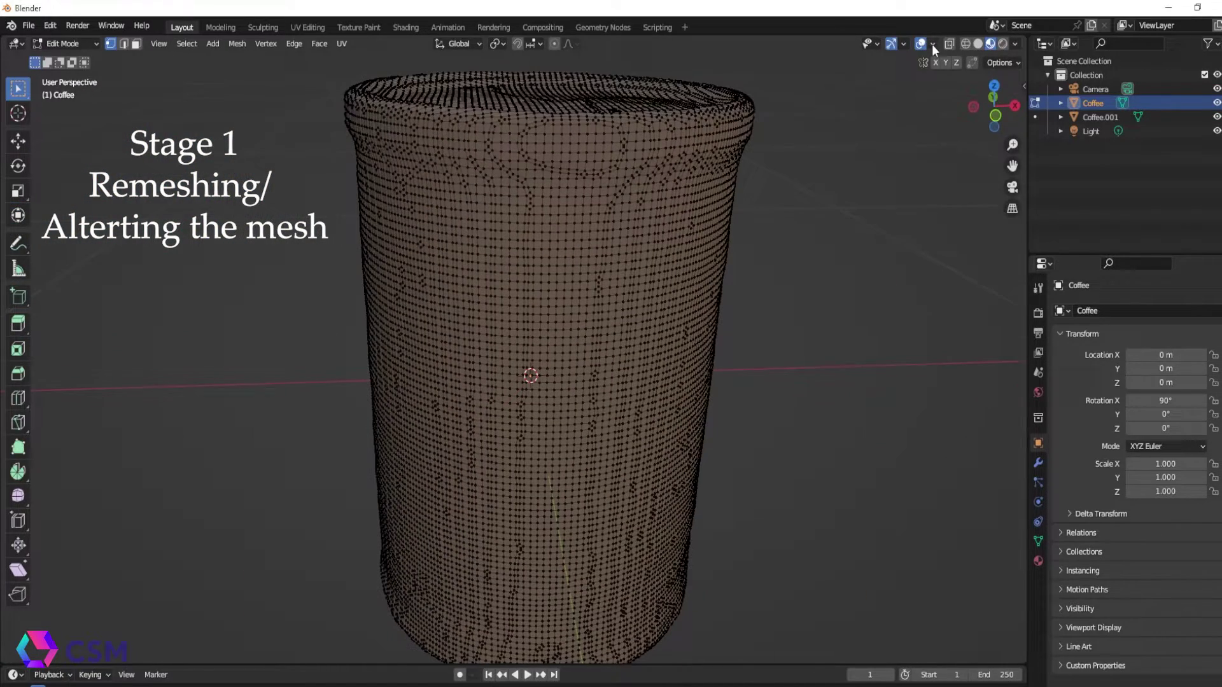
pyautogui.click(933, 44)
pyautogui.click(854, 159)
pyautogui.press('a')
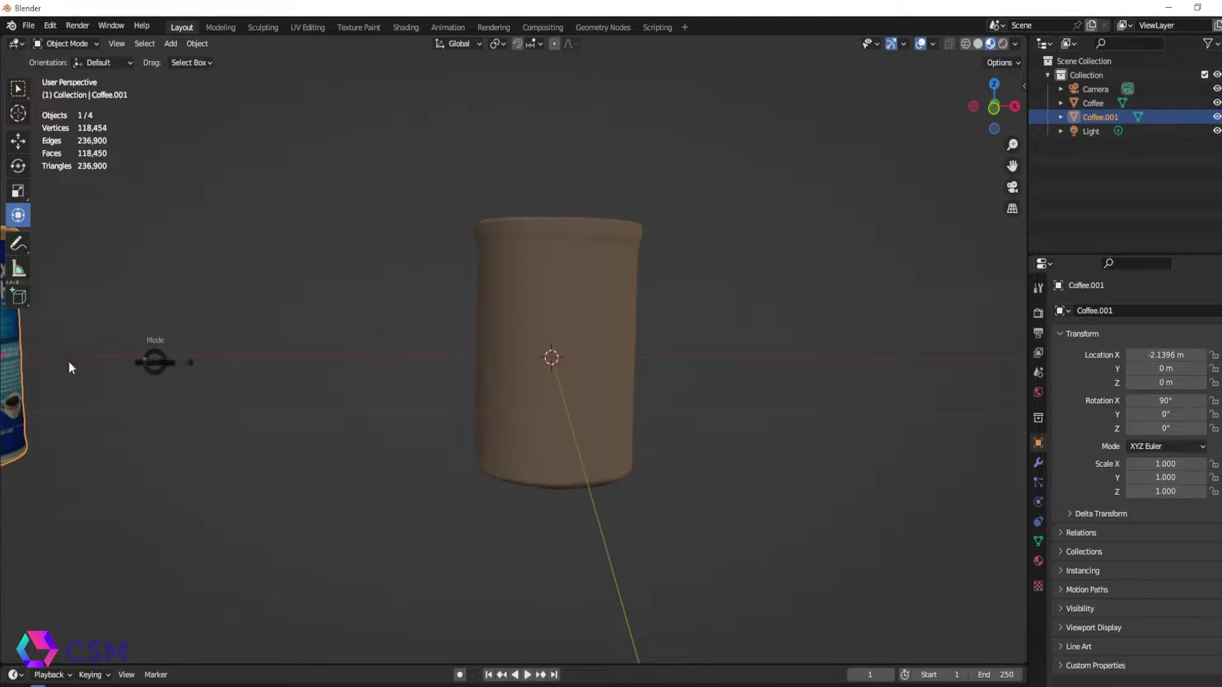
# Compare the vertex and face counts of the textured copy and the remeshed can in Edit Mode.
pyautogui.press('Tab')
pyautogui.scroll(-1, 121, 373)
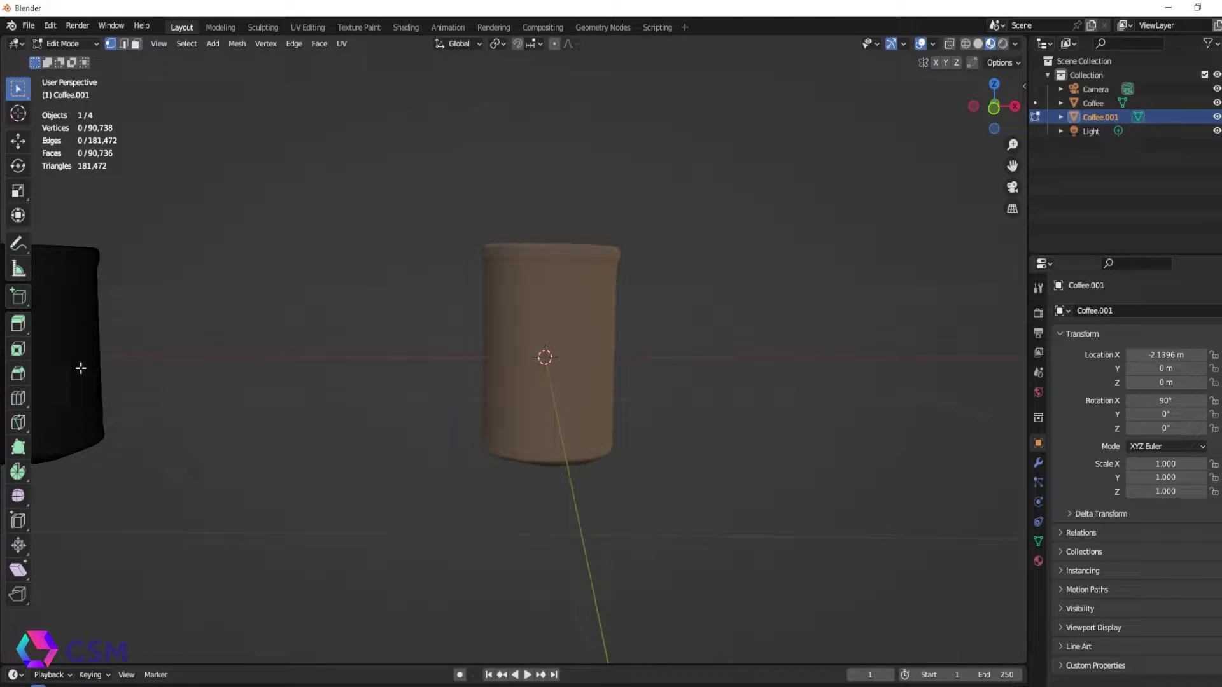
pyautogui.press('a')
pyautogui.click(502, 316)
pyautogui.moveTo(432, 350)
pyautogui.mouseDown(button='middle')
pyautogui.moveTo(543, 354)
pyautogui.moveTo(439, 354)
pyautogui.mouseUp(button='middle')
pyautogui.press('Tab')
pyautogui.click(541, 355)
pyautogui.press('Tab')
pyautogui.scroll(4, 727, 355)
pyautogui.moveTo(788, 357); pyautogui.dragTo(674, 353, button='middle')
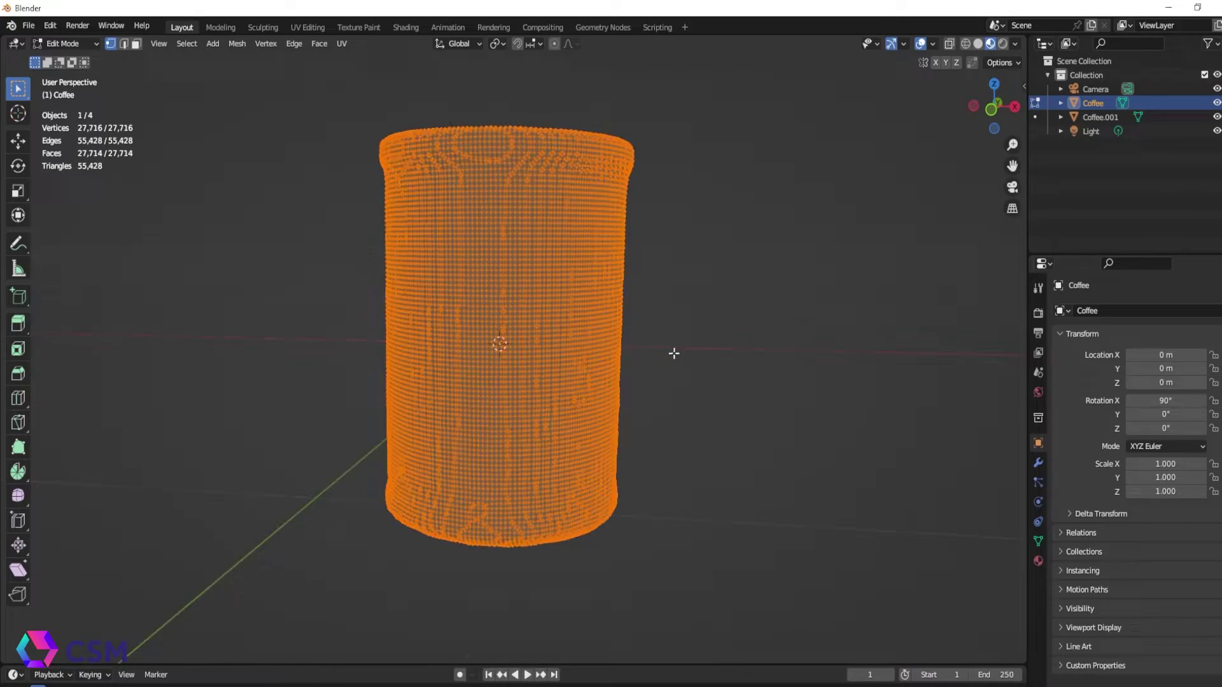
# Remesh the untextured can again in Sculpt Mode with an adjusted voxel size and reopen it in Edit Mode.
pyautogui.scroll(2, 636, 318)
pyautogui.hotkey('alt', 'a')
pyautogui.hotkey('ctrl', 'Tab')
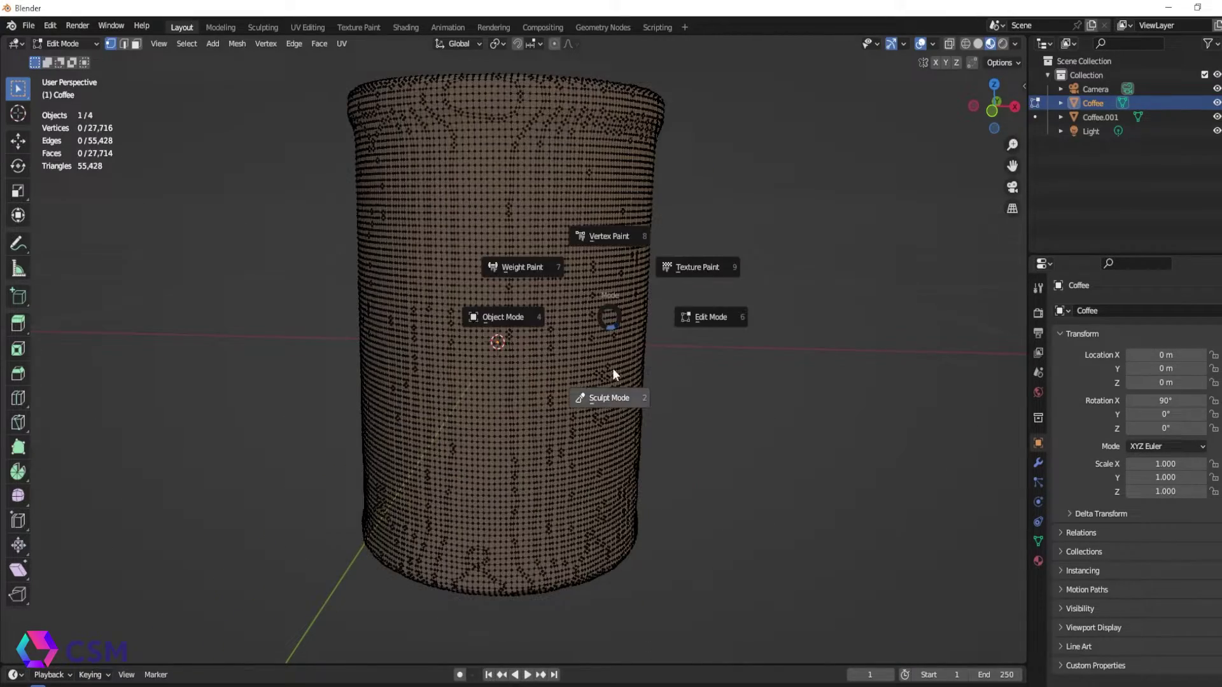
pyautogui.click(627, 380)
pyautogui.hotkey('shift', 'r')
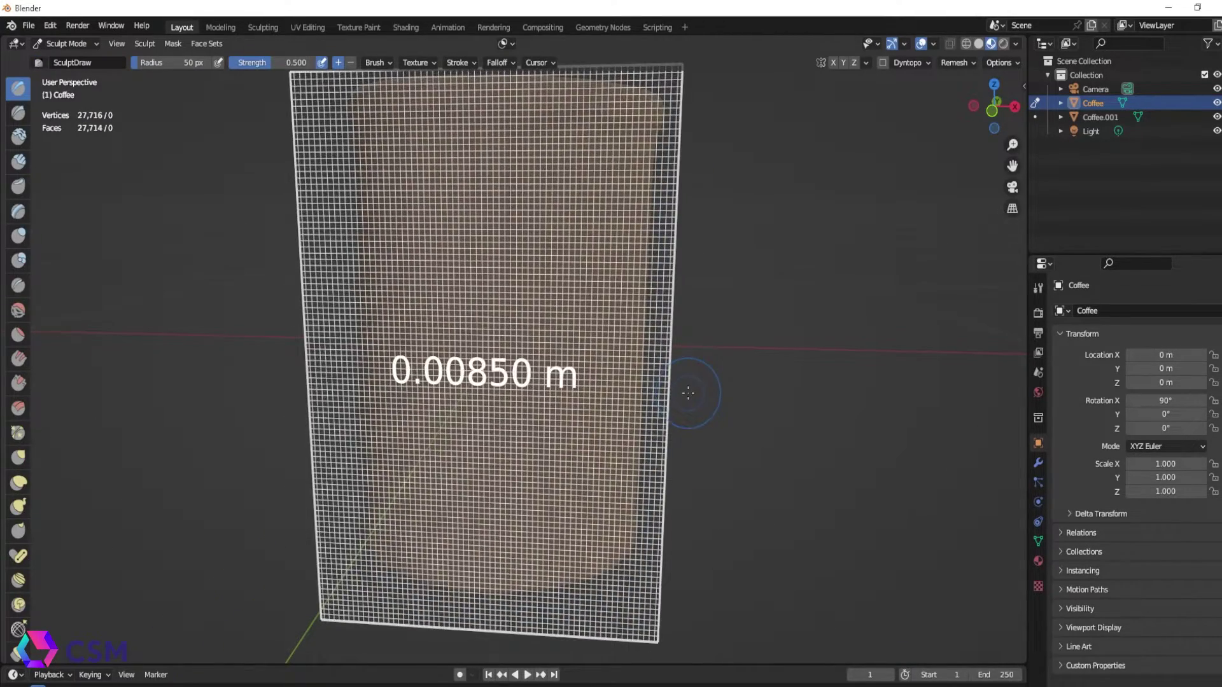
pyautogui.click(686, 392)
pyautogui.hotkey('ctrl', 'Tab')
pyautogui.click(689, 303)
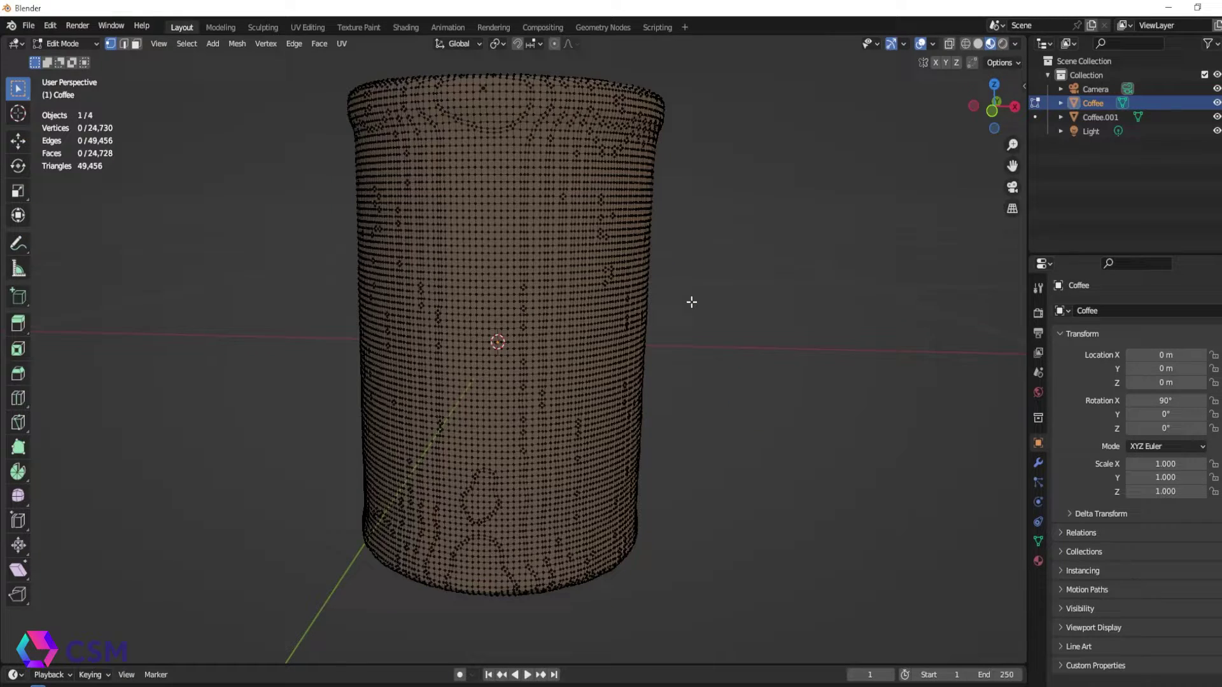
# Inspect the remeshed can's topology up close, including its lid, and return to Object Mode.
pyautogui.scroll(2, 686, 305)
pyautogui.moveTo(685, 306); pyautogui.dragTo(473, 281, button='middle')
pyautogui.moveTo(477, 280); pyautogui.dragTo(526, 199)
pyautogui.hotkey('alt', 'a')
pyautogui.moveTo(526, 198); pyautogui.dragTo(709, 311, button='middle')
pyautogui.scroll(-3, 708, 311)
pyautogui.press('Tab')
pyautogui.scroll(-4, 719, 358)
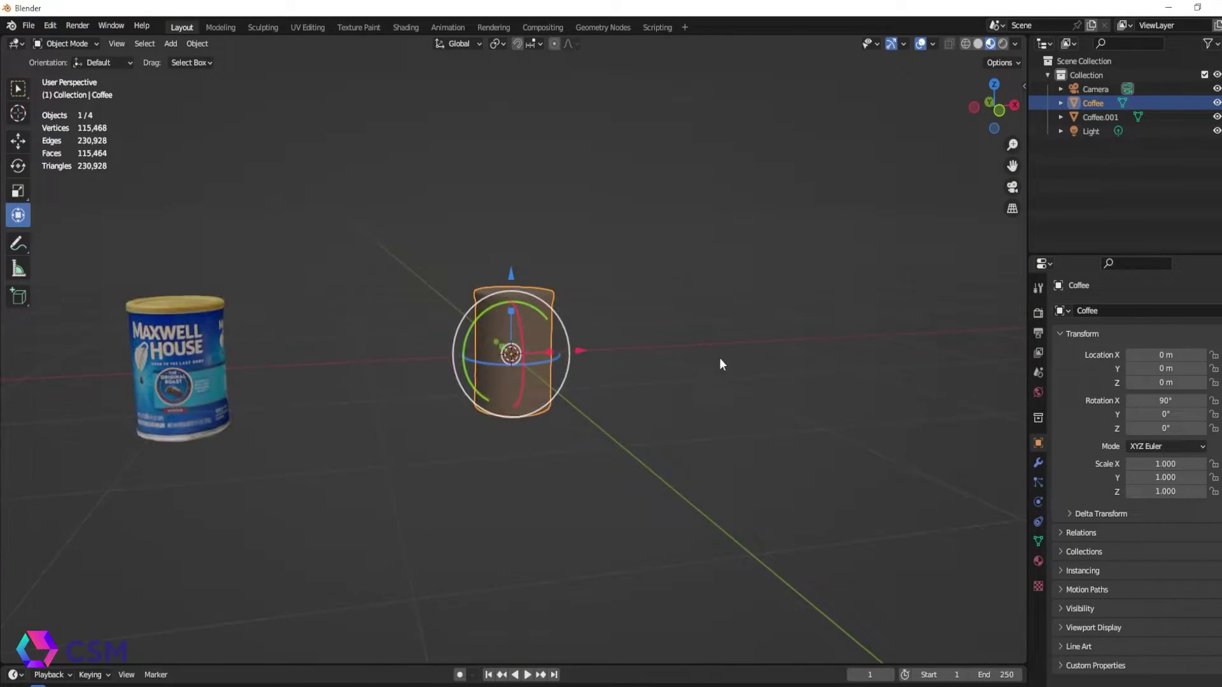
pyautogui.press('KP_1')
pyautogui.scroll(1, 356, 350)
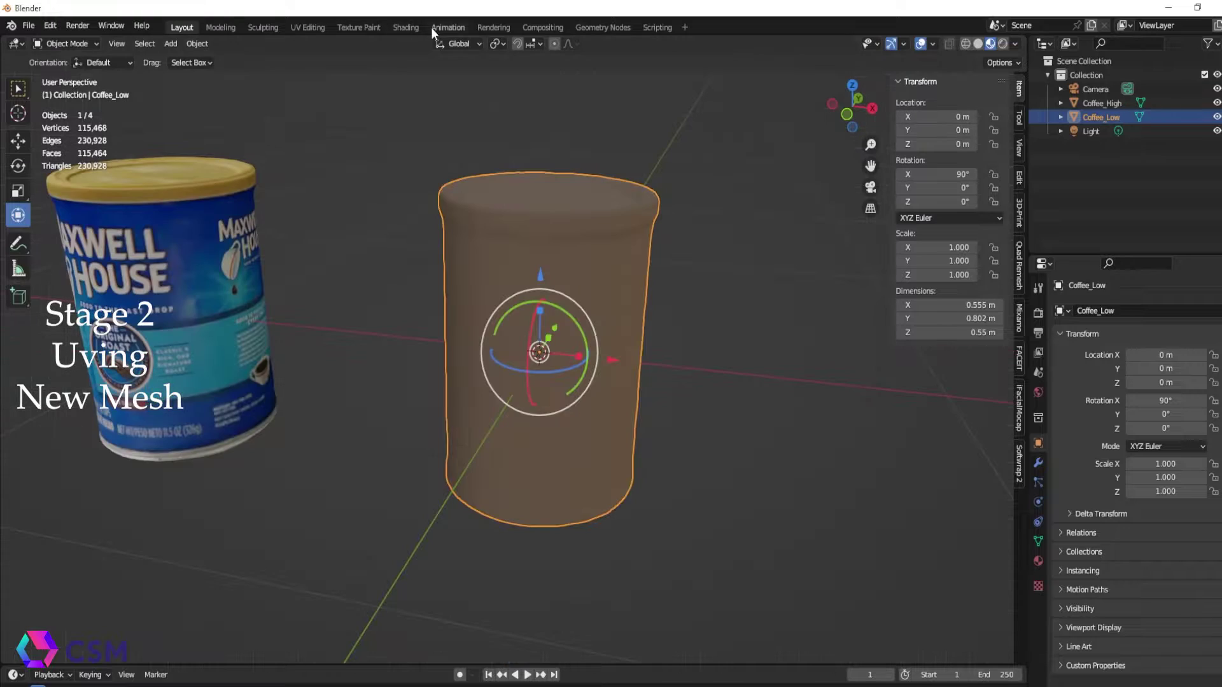
# Switch to the Shading workspace, enlarge the node editor and compare the material nodes of Coffee_High and Coffee_Low.
pyautogui.click(407, 27)
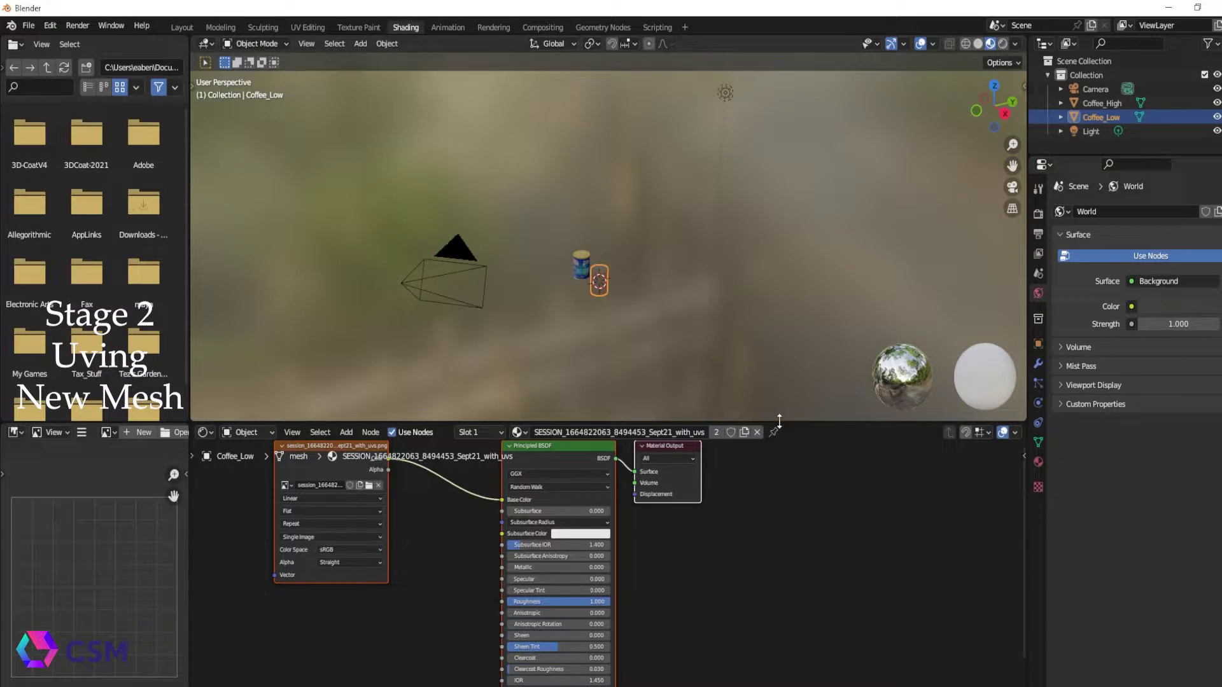
pyautogui.moveTo(779, 421); pyautogui.dragTo(779, 224)
pyautogui.scroll(2, 406, 369)
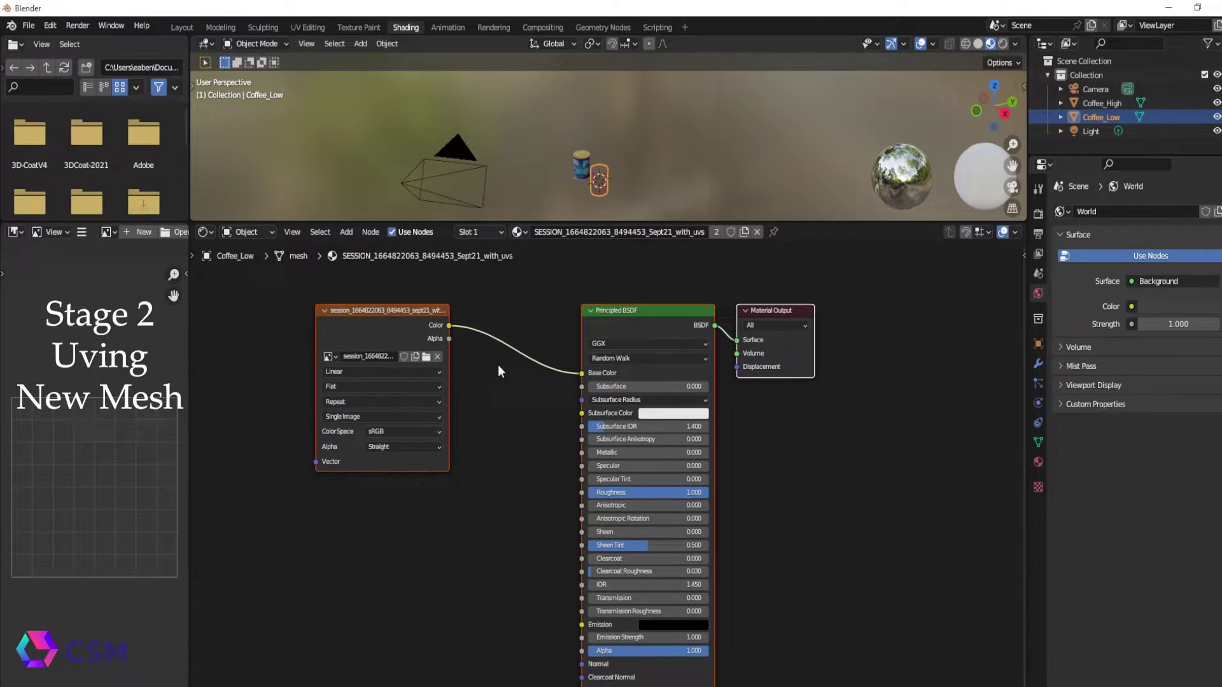
pyautogui.click(582, 157)
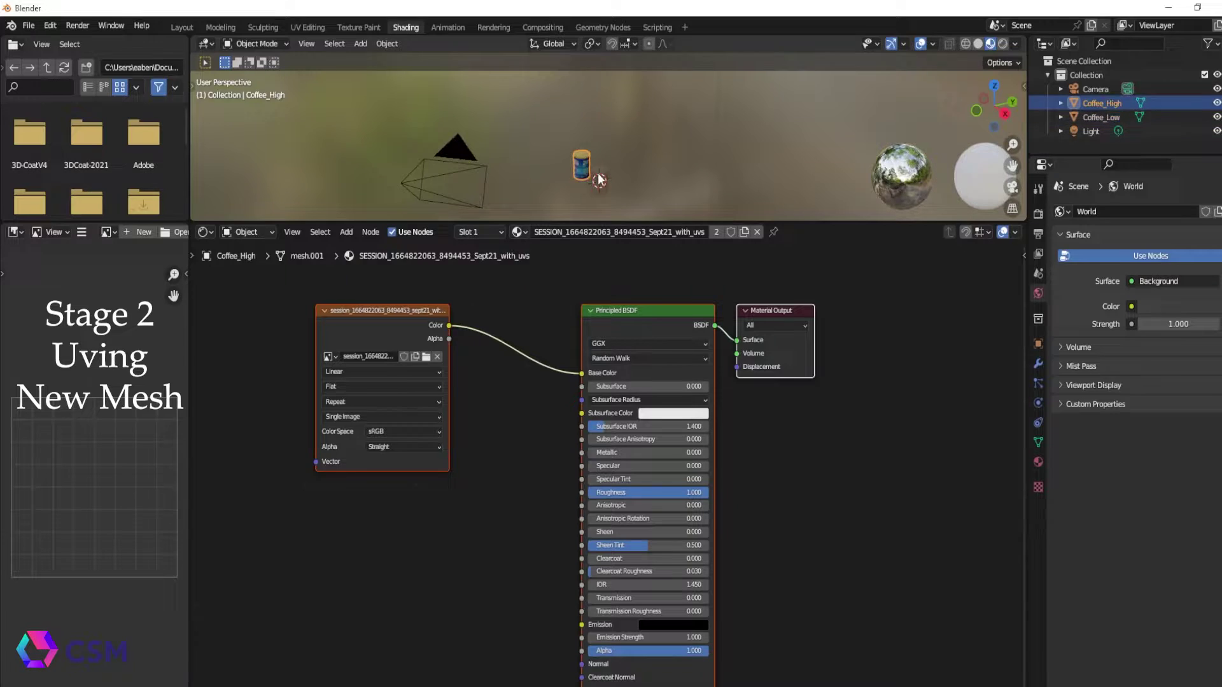
pyautogui.click(598, 181)
pyautogui.moveTo(408, 327); pyautogui.dragTo(358, 341, button='middle')
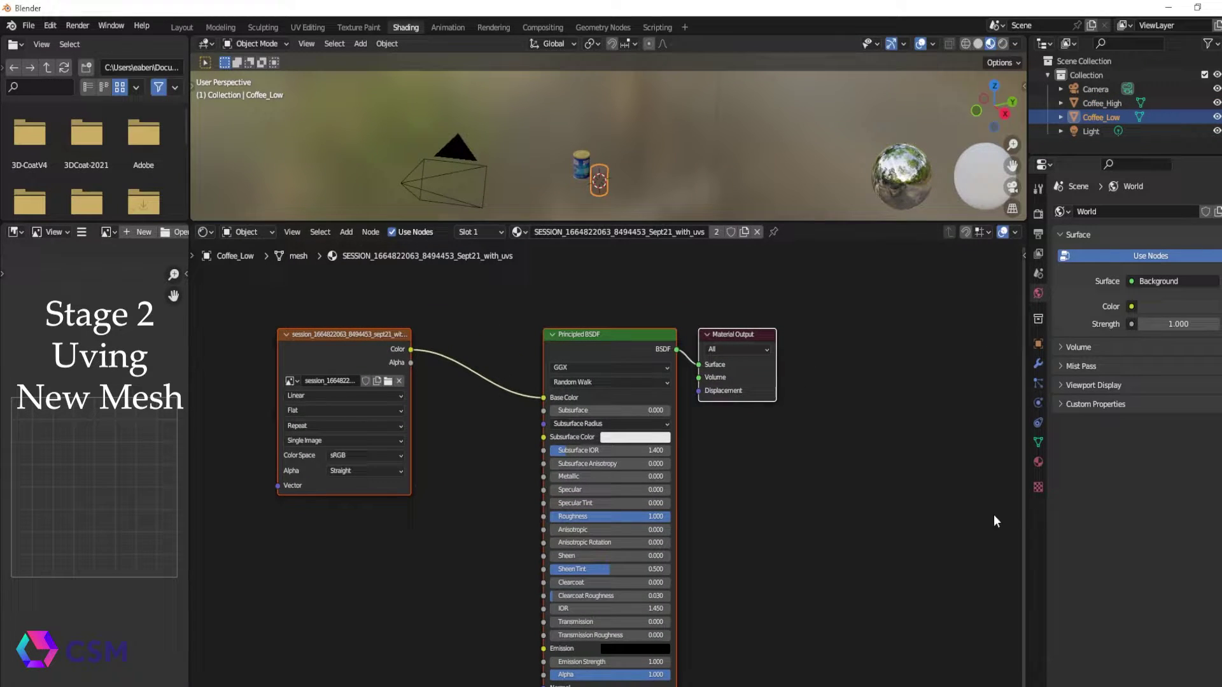
# Add a new material named Bake_Coffee to Coffee_Low and remove its original textured material slot.
pyautogui.click(1037, 461)
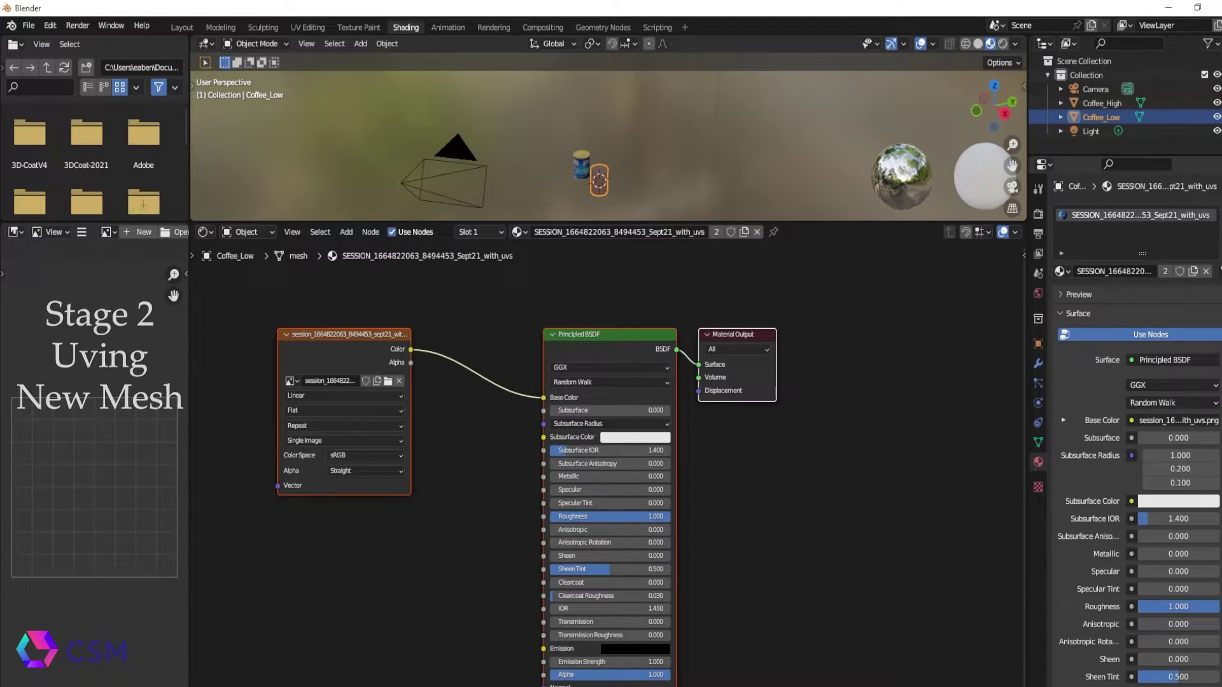
pyautogui.click(1221, 215)
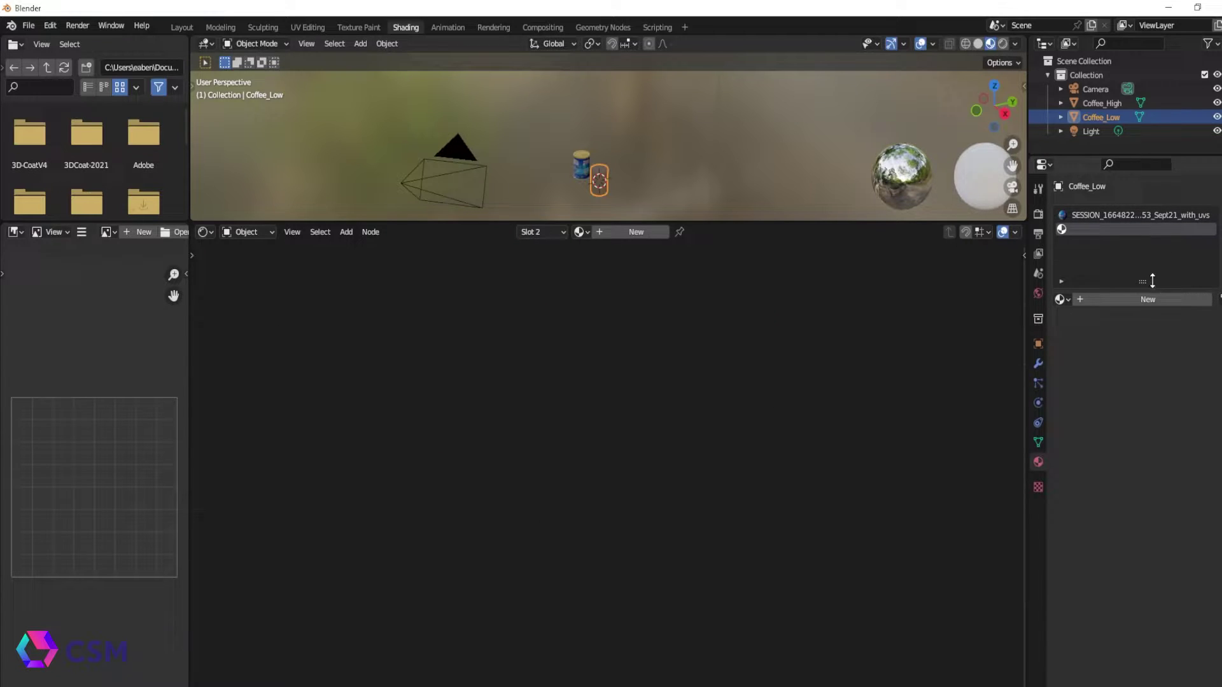
pyautogui.click(1142, 299)
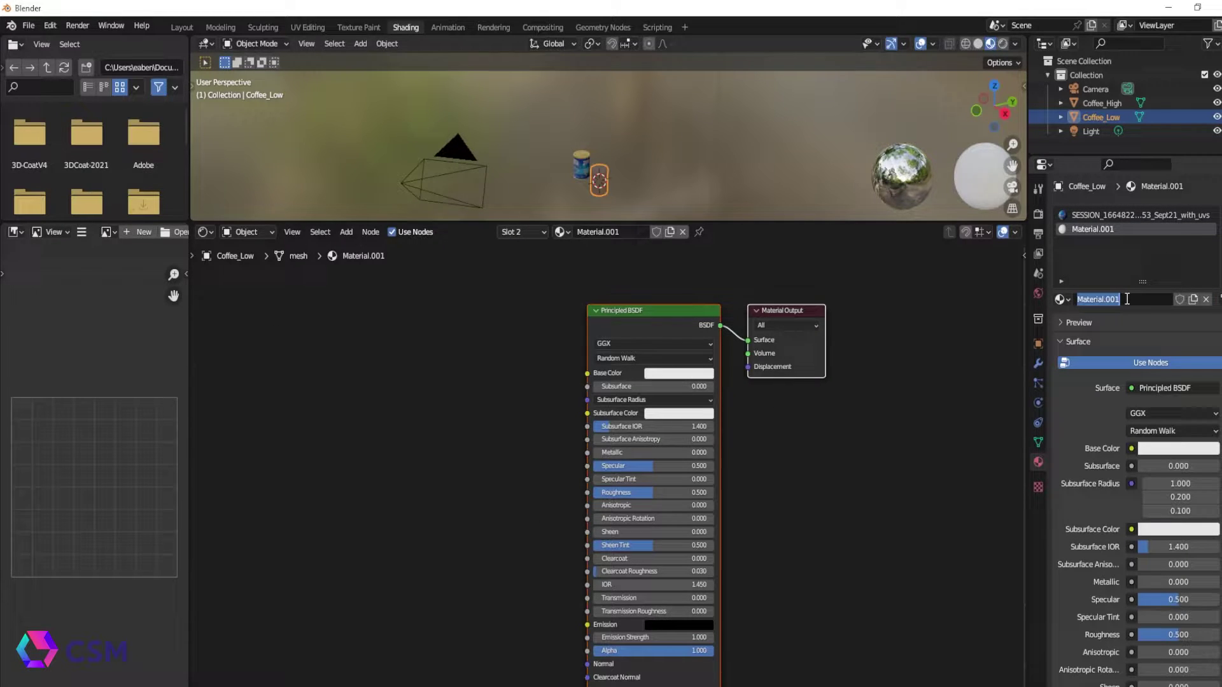
pyautogui.write('Bake_Coffee')
pyautogui.press('Return')
pyautogui.click(1120, 211)
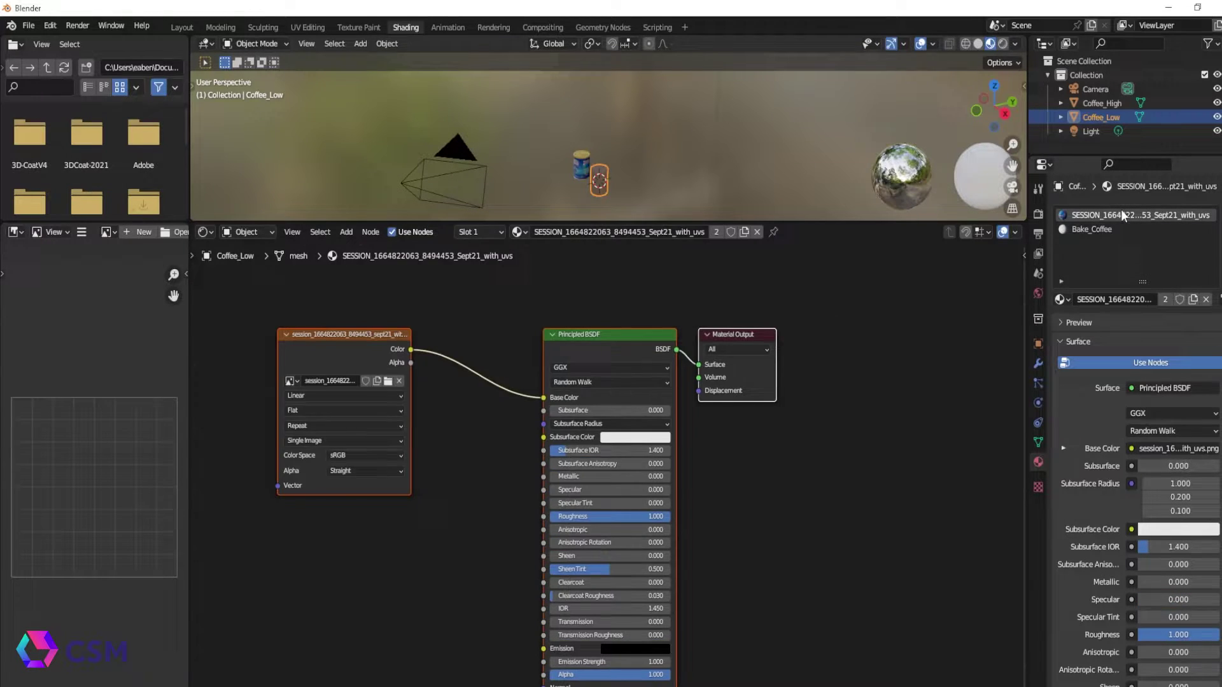
pyautogui.click(1221, 229)
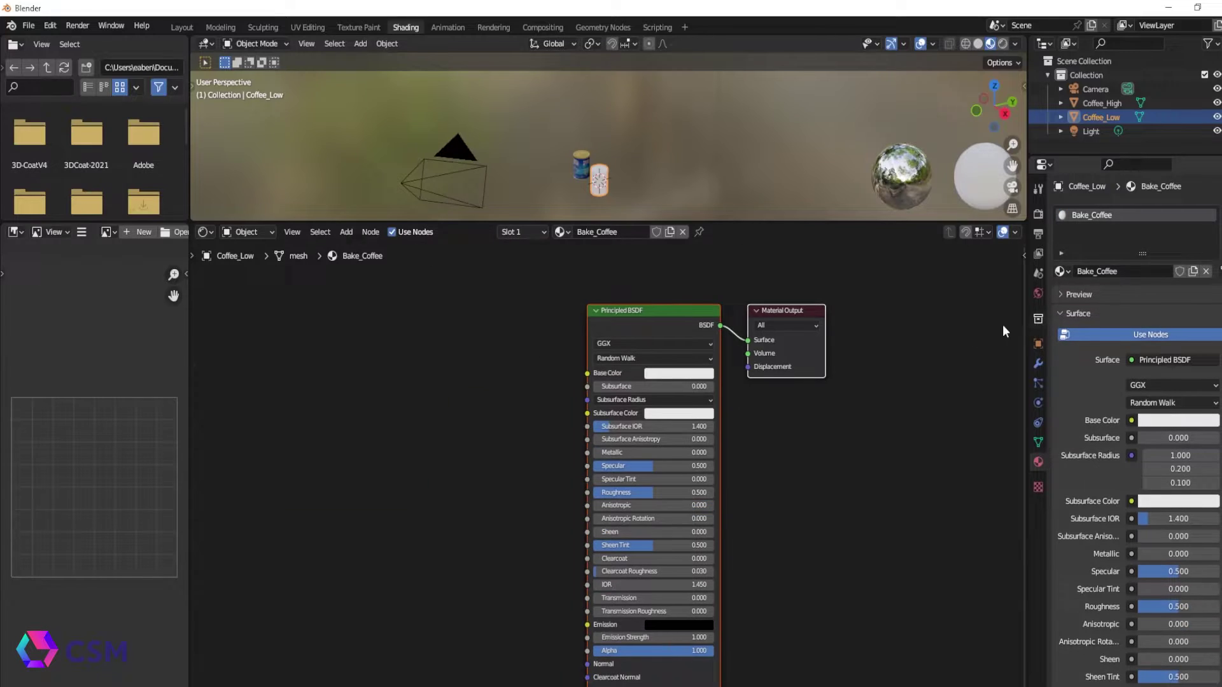
# Add an Image Texture node beside the Principled BSDF in the Bake_Coffee material.
pyautogui.click(433, 373)
pyautogui.click(354, 232)
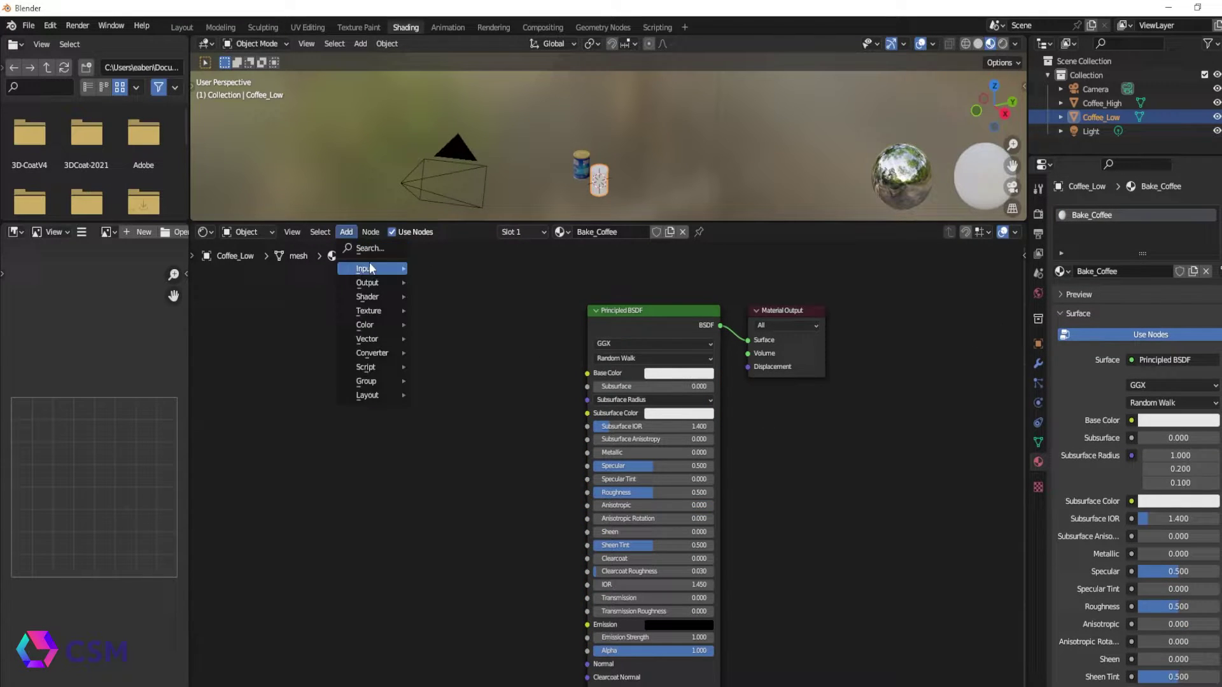
pyautogui.moveTo(380, 310)
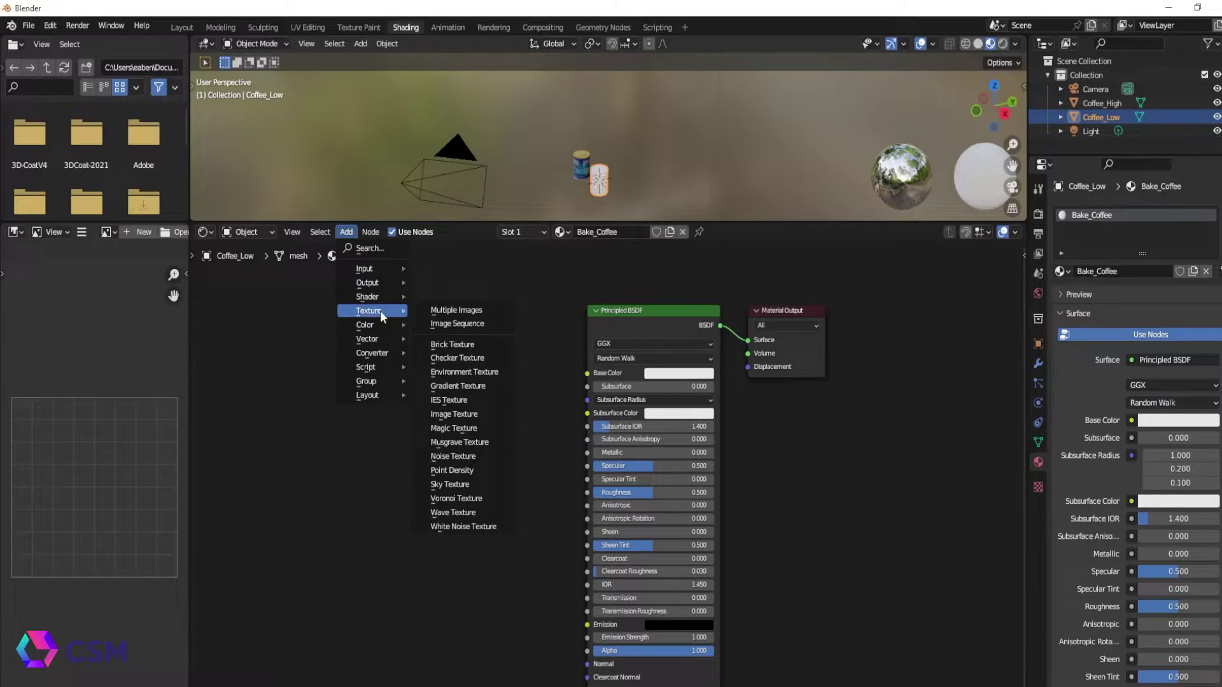
pyautogui.click(468, 415)
pyautogui.click(393, 371)
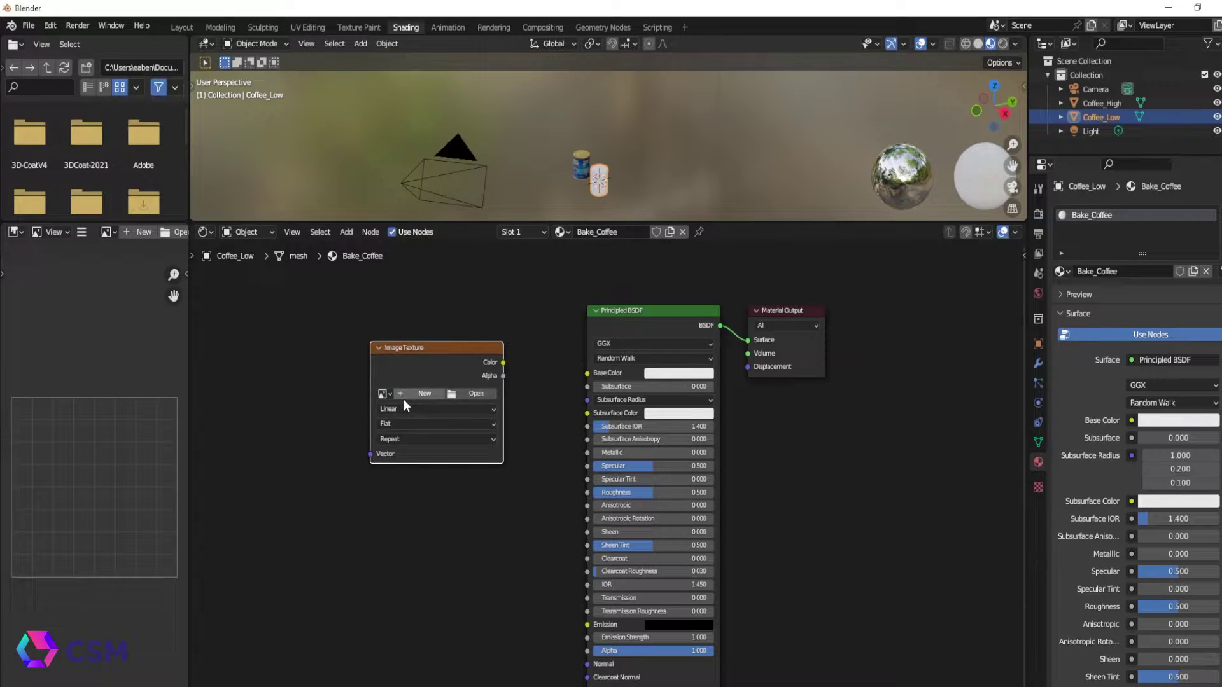
# Create a UV Grid image named UV in the Image Texture node and connect its Color output to Base Color.
pyautogui.click(404, 394)
pyautogui.click(411, 506)
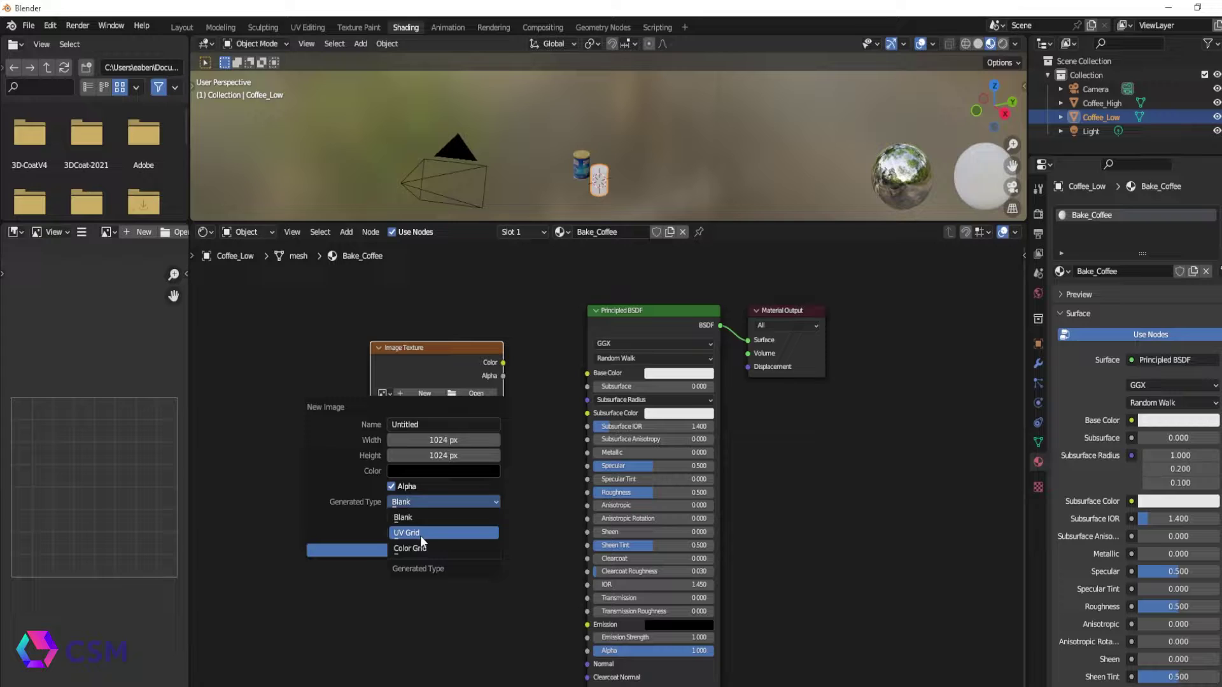
pyautogui.click(420, 535)
pyautogui.click(424, 425)
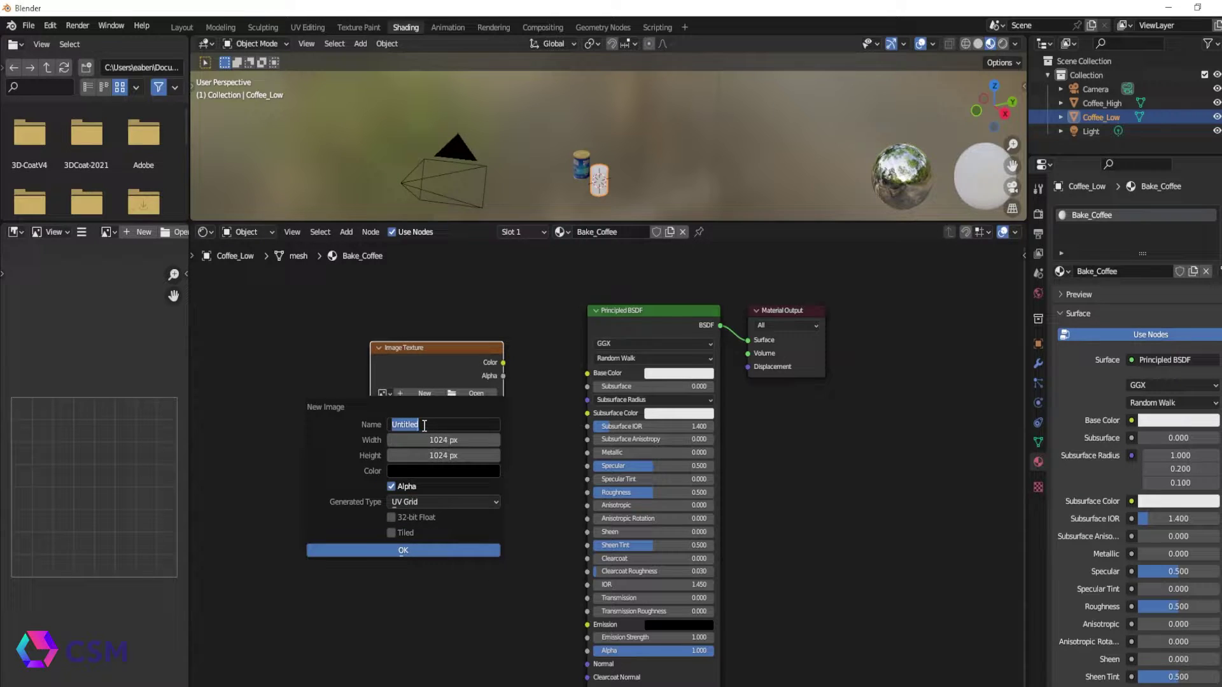
pyautogui.write('UV')
pyautogui.click(425, 550)
pyautogui.moveTo(503, 363); pyautogui.dragTo(588, 373)
# Switch to the Layout workspace and enter Edit Mode on Coffee_Low with edge selection active.
pyautogui.click(181, 28)
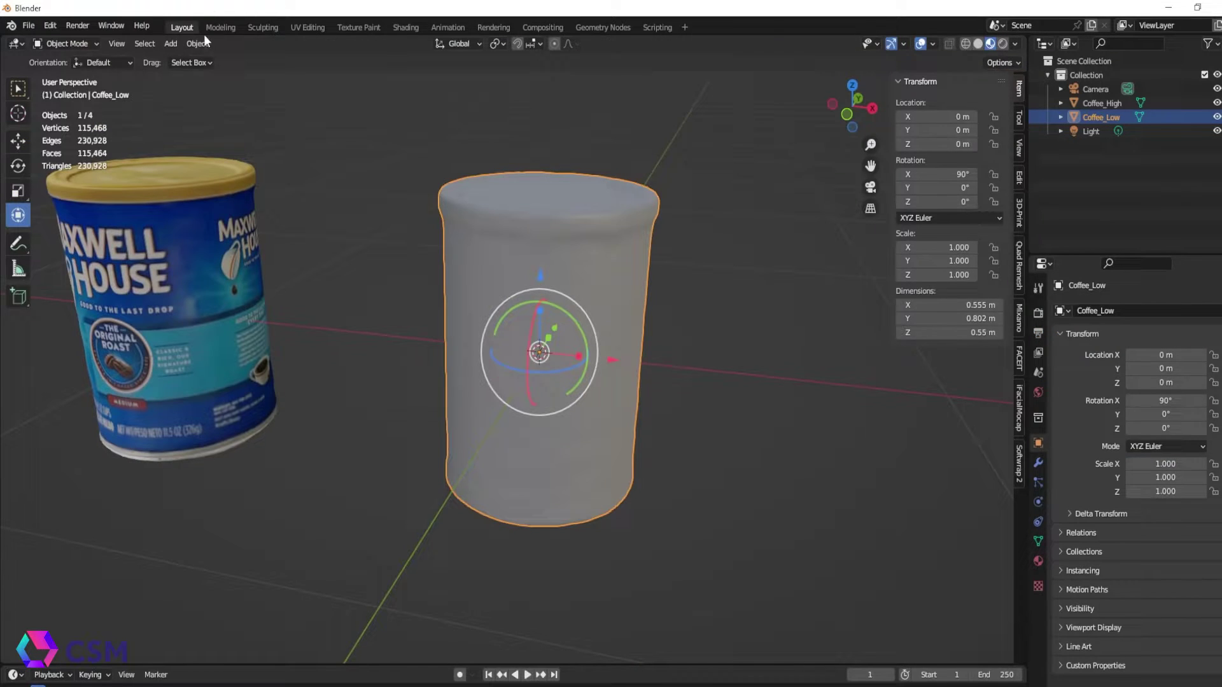
pyautogui.scroll(-2, 581, 420)
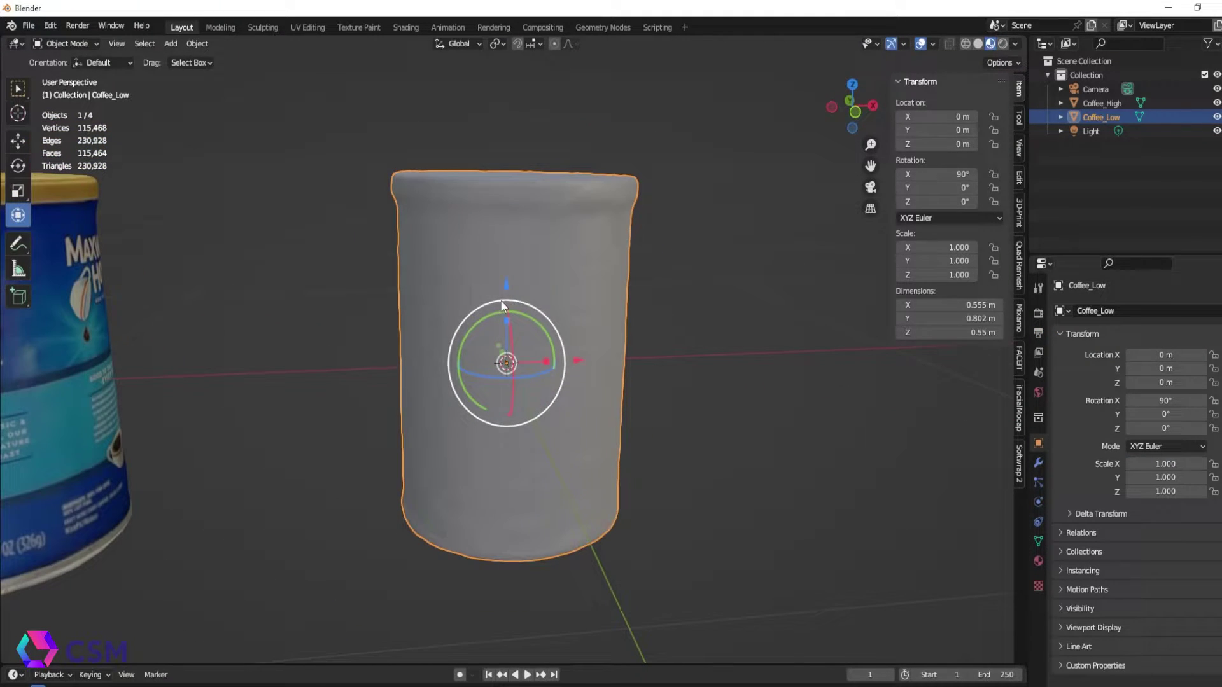
pyautogui.press('Tab')
pyautogui.scroll(4, 645, 154)
pyautogui.moveTo(646, 154); pyautogui.dragTo(453, 171, button='middle')
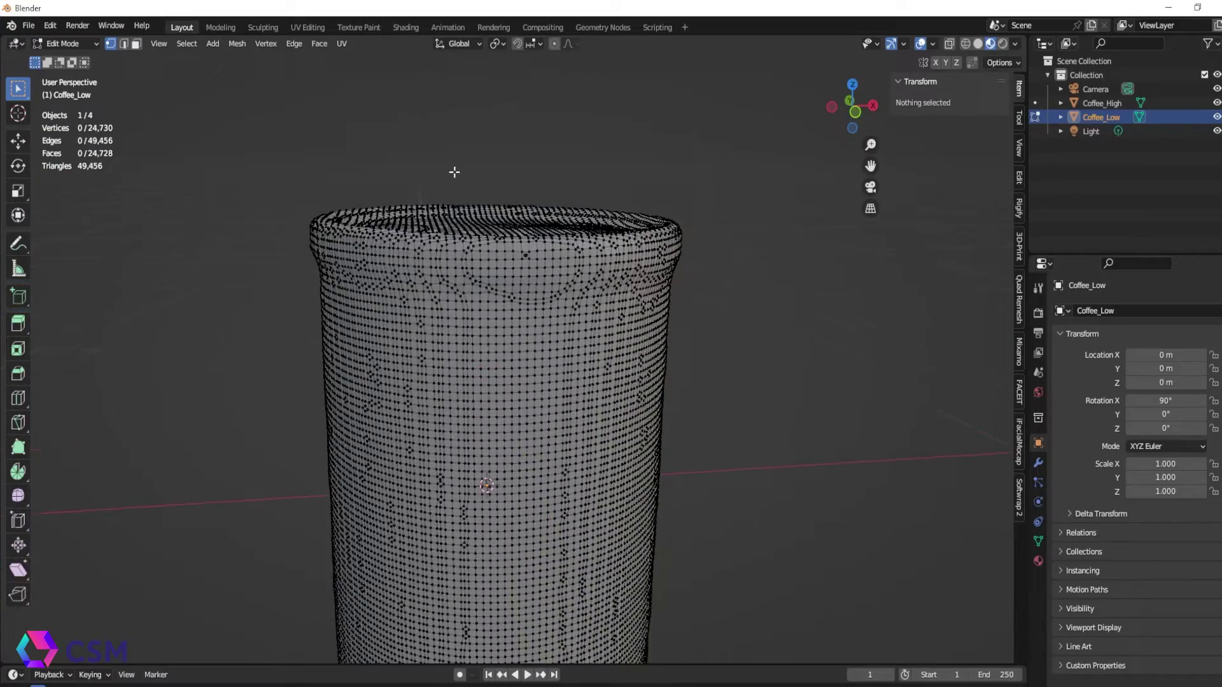
pyautogui.click(123, 43)
# Select a continuous edge path around the can just below the lid rim and mark it as a seam.
pyautogui.scroll(1, 549, 256)
pyautogui.click(542, 239)
pyautogui.moveTo(543, 239); pyautogui.dragTo(445, 232, button='middle')
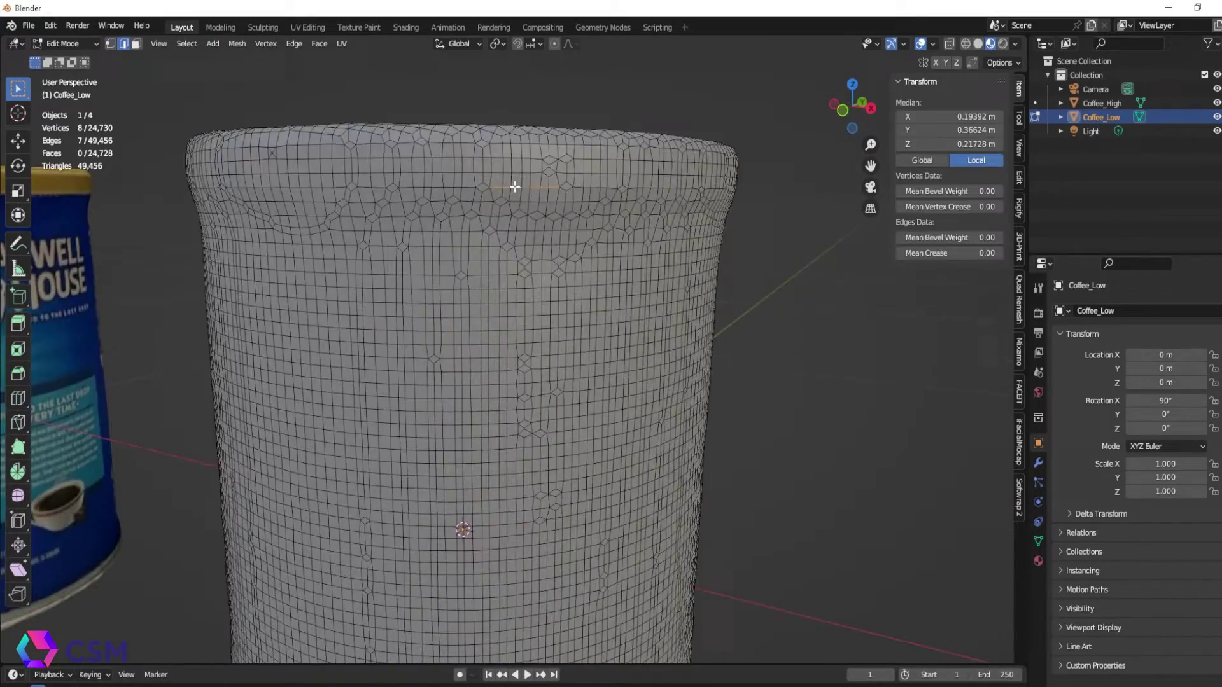
pyautogui.keyDown('ctrl'); pyautogui.click(547, 230); pyautogui.keyUp('ctrl')
pyautogui.moveTo(700, 223); pyautogui.dragTo(518, 218, button='middle')
pyautogui.keyDown('ctrl'); pyautogui.click(594, 212); pyautogui.keyUp('ctrl')
pyautogui.hotkey('ctrl', 'z')
pyautogui.moveTo(736, 231); pyautogui.dragTo(526, 232, button='middle')
pyautogui.keyDown('ctrl'); pyautogui.click(730, 223); pyautogui.keyUp('ctrl')
pyautogui.keyDown('ctrl'); pyautogui.click(585, 227); pyautogui.keyUp('ctrl')
pyautogui.keyDown('ctrl'); pyautogui.click(541, 230); pyautogui.keyUp('ctrl')
pyautogui.keyDown('ctrl'); pyautogui.click(632, 212); pyautogui.keyUp('ctrl')
pyautogui.moveTo(656, 216); pyautogui.dragTo(618, 215, button='middle')
pyautogui.scroll(1, 591, 197)
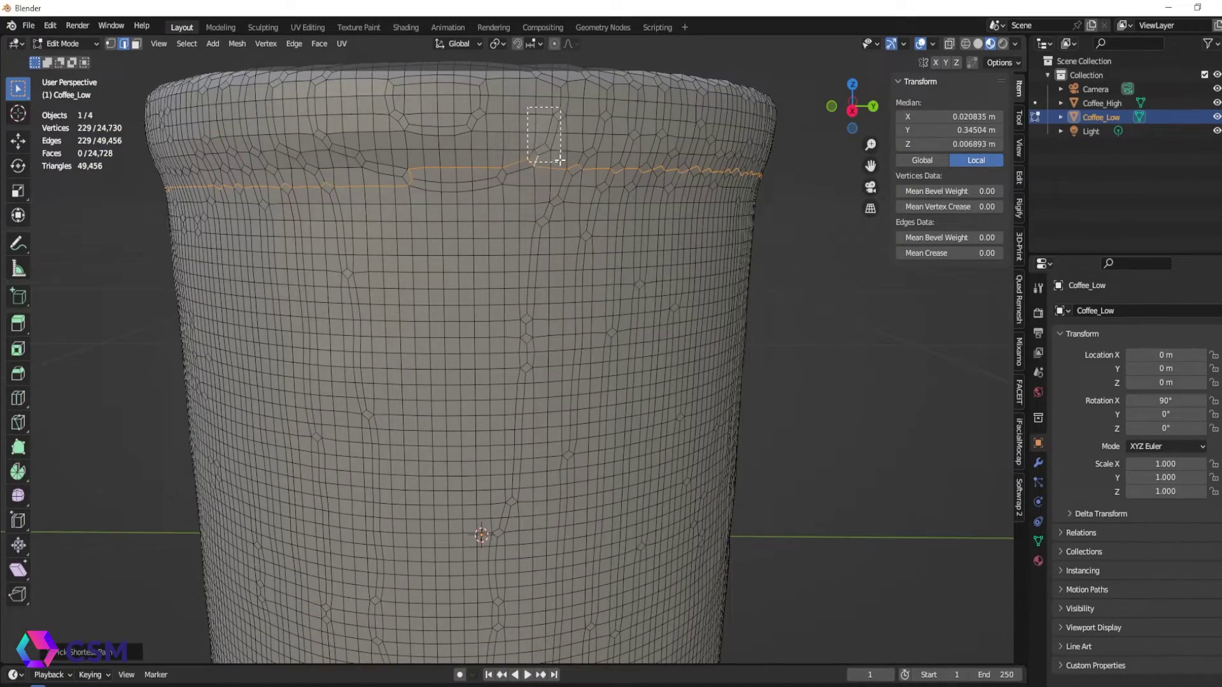
pyautogui.keyDown('shift'); pyautogui.click(563, 180); pyautogui.keyUp('shift')
pyautogui.press('p')
pyautogui.press('u')
pyautogui.click(576, 259)
# Select an edge loop around the can near its base and mark it as a seam.
pyautogui.keyDown('shift'); pyautogui.moveTo(541, 264); pyautogui.dragTo(588, 499, button='middle'); pyautogui.keyUp('shift')
pyautogui.moveTo(588, 499); pyautogui.dragTo(586, 477, button='middle')
pyautogui.click(587, 490)
pyautogui.moveTo(732, 484); pyautogui.dragTo(604, 487, button='middle')
pyautogui.keyDown('ctrl'); pyautogui.click(764, 490); pyautogui.keyUp('ctrl')
pyautogui.keyDown('ctrl'); pyautogui.click(829, 491); pyautogui.keyUp('ctrl')
pyautogui.moveTo(829, 491); pyautogui.dragTo(532, 459, button='middle')
pyautogui.press('u')
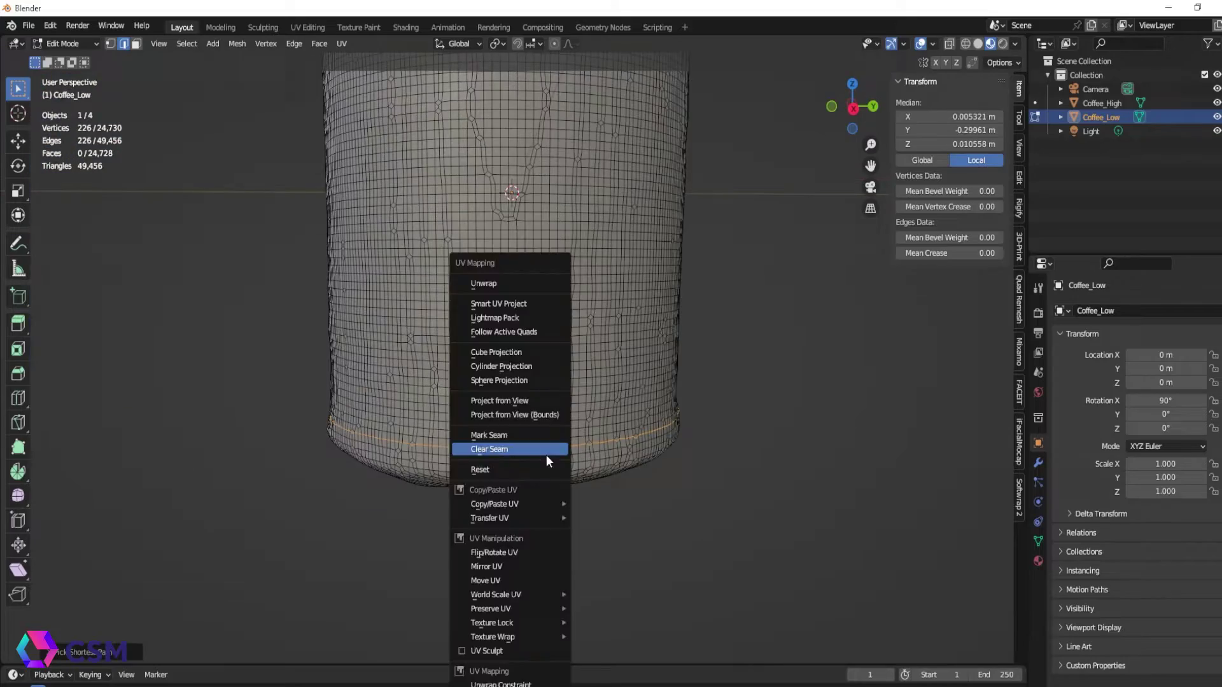
pyautogui.click(544, 453)
# Mark a vertical seam down the can's side, joining the base loop to the seam under the lid.
pyautogui.moveTo(559, 395); pyautogui.dragTo(602, 538, button='middle')
pyautogui.click(521, 533)
pyautogui.keyDown('shift'); pyautogui.moveTo(517, 306); pyautogui.dragTo(509, 547, button='middle'); pyautogui.keyUp('shift')
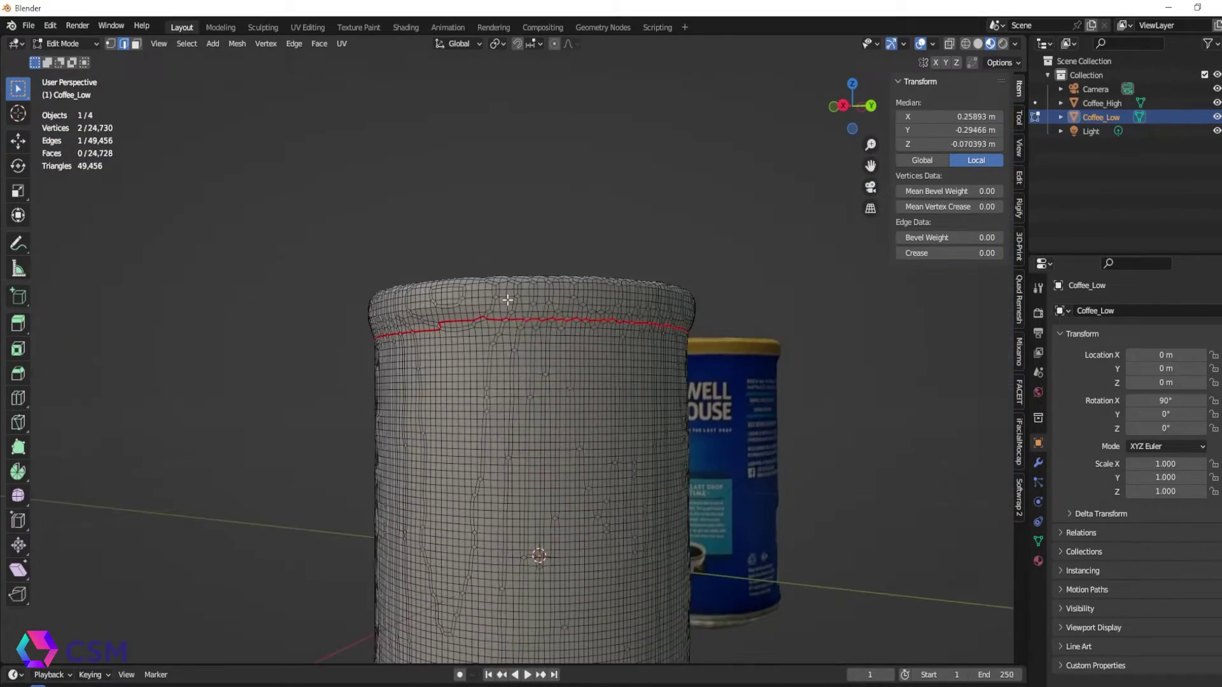
pyautogui.keyDown('ctrl'); pyautogui.click(513, 321); pyautogui.keyUp('ctrl')
pyautogui.hotkey('ctrl', 'z')
pyautogui.keyDown('ctrl'); pyautogui.click(526, 328); pyautogui.keyUp('ctrl')
pyautogui.press('u')
pyautogui.click(529, 332)
# Select the whole Coffee_Low mesh, unwrap it, clear the selection and return to Object Mode.
pyautogui.moveTo(528, 333); pyautogui.dragTo(586, 381, button='middle')
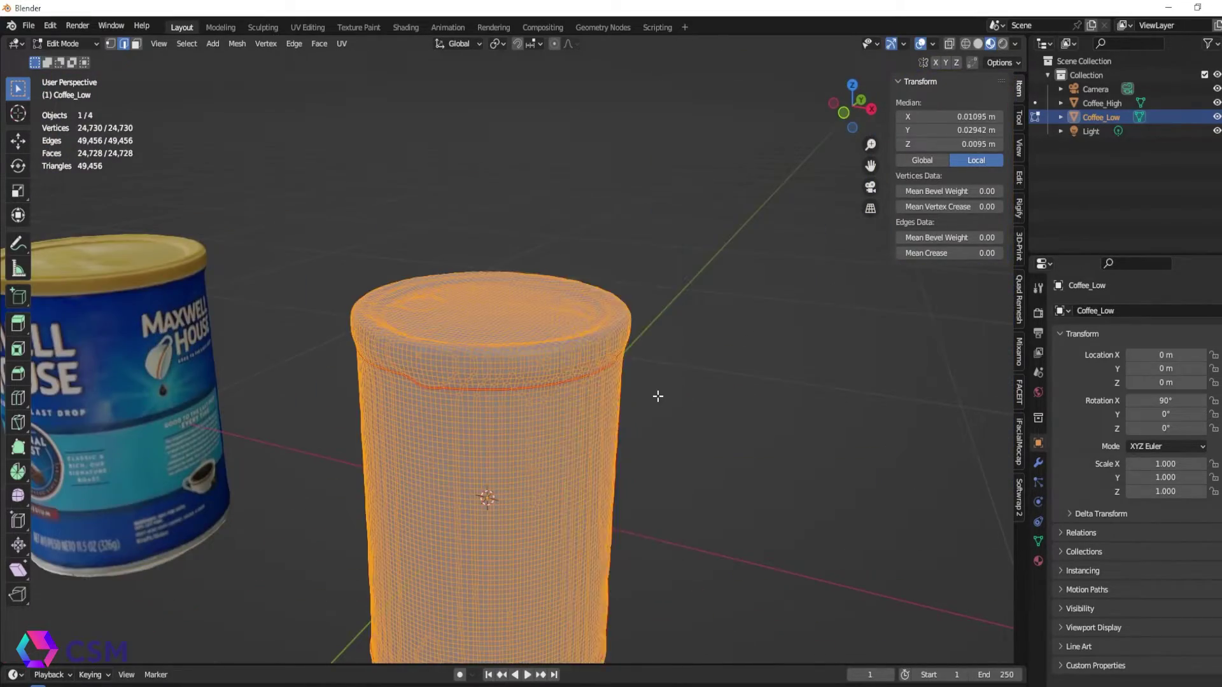
pyautogui.press('u')
pyautogui.click(640, 499)
pyautogui.hotkey('alt', 'a')
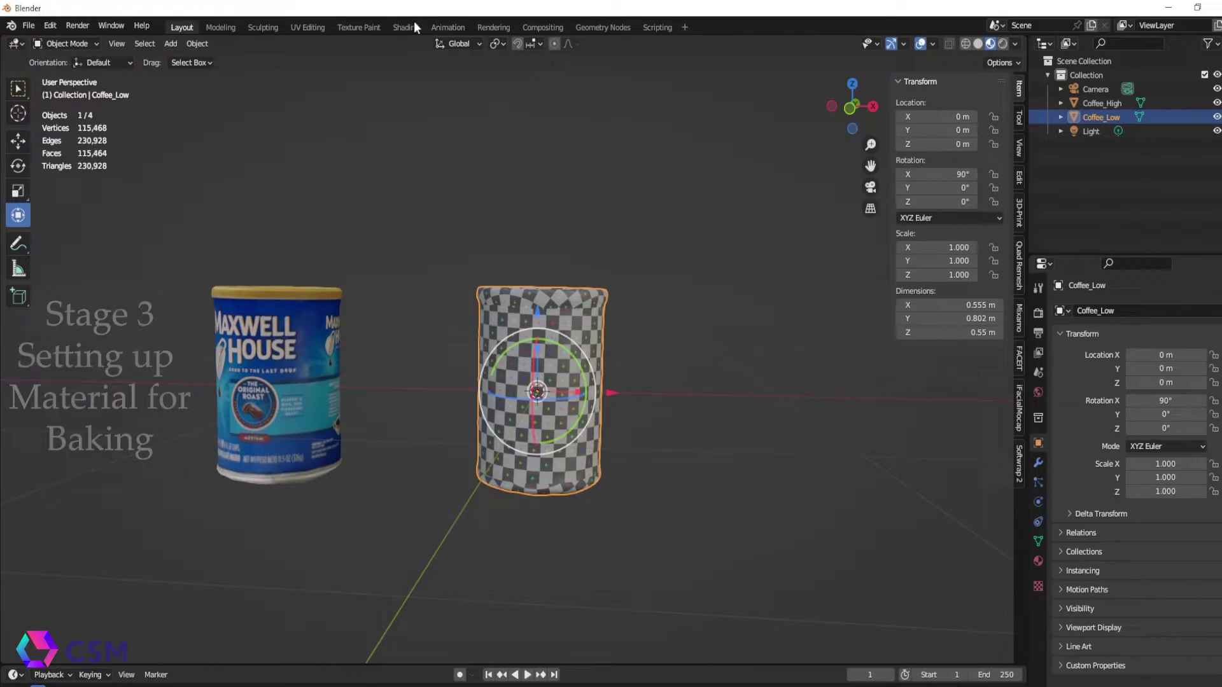
# In the Shading workspace, disconnect the UV image node from Base Color and move it away from the Principled BSDF.
pyautogui.click(405, 27)
pyautogui.moveTo(450, 356); pyautogui.dragTo(337, 394)
pyautogui.moveTo(586, 374); pyautogui.dragTo(496, 380)
pyautogui.moveTo(377, 390); pyautogui.dragTo(324, 418)
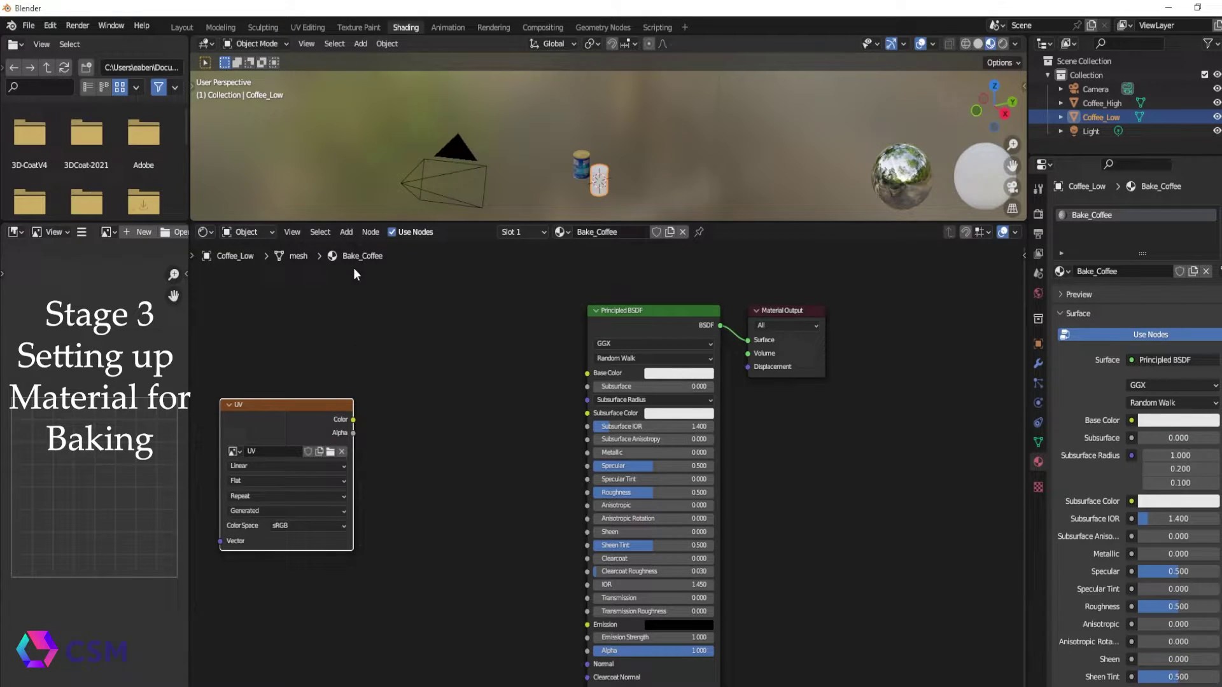
pyautogui.click(346, 231)
pyautogui.moveTo(377, 310)
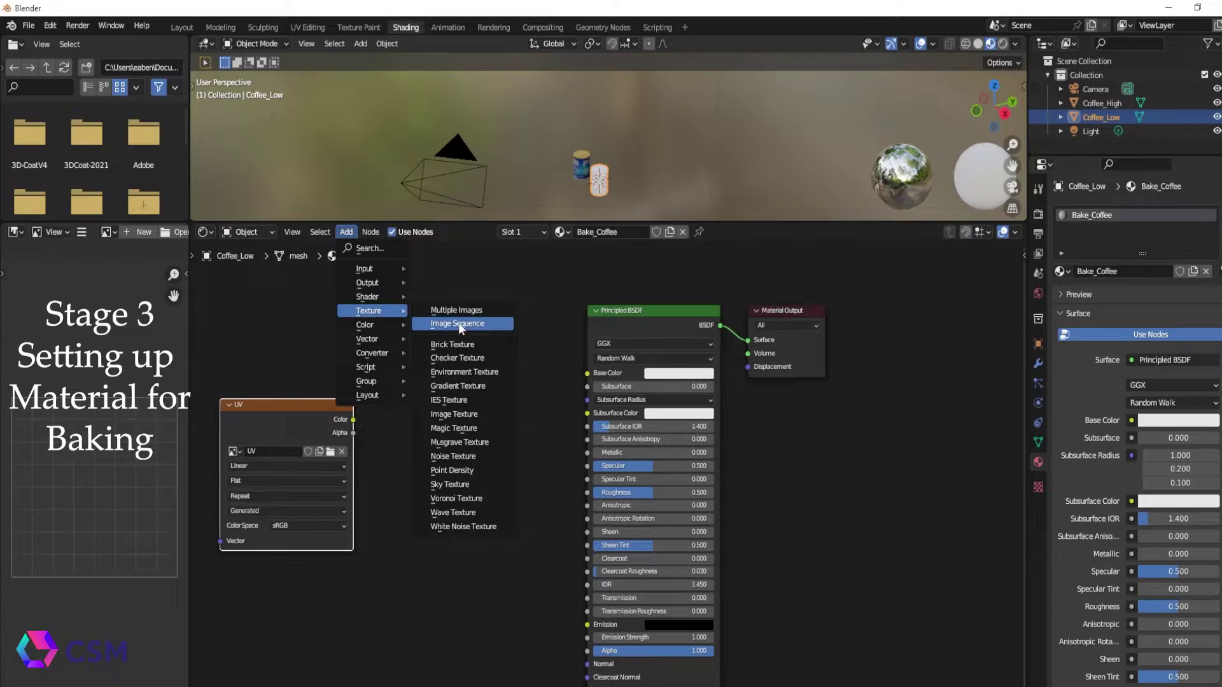
pyautogui.click(474, 323)
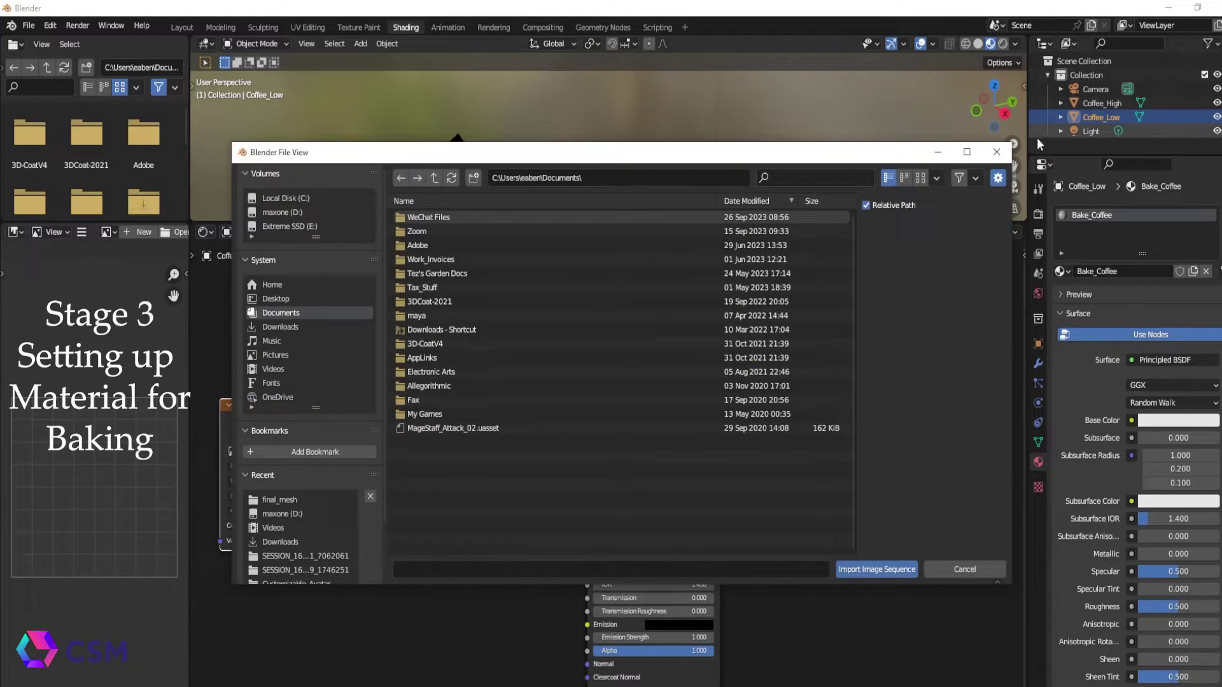
pyautogui.click(997, 152)
# Add a second Image Texture node between the UV node and the Principled BSDF and connect its Color to Base Color.
pyautogui.click(353, 232)
pyautogui.moveTo(369, 311)
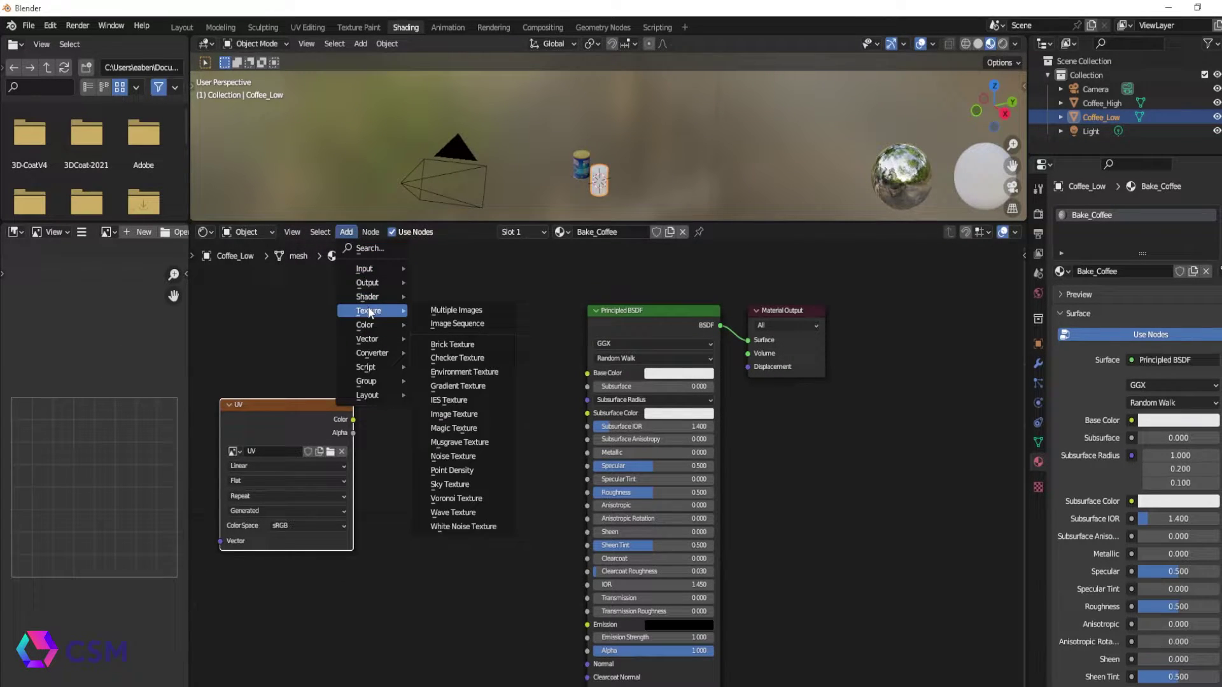
pyautogui.click(479, 417)
pyautogui.click(422, 341)
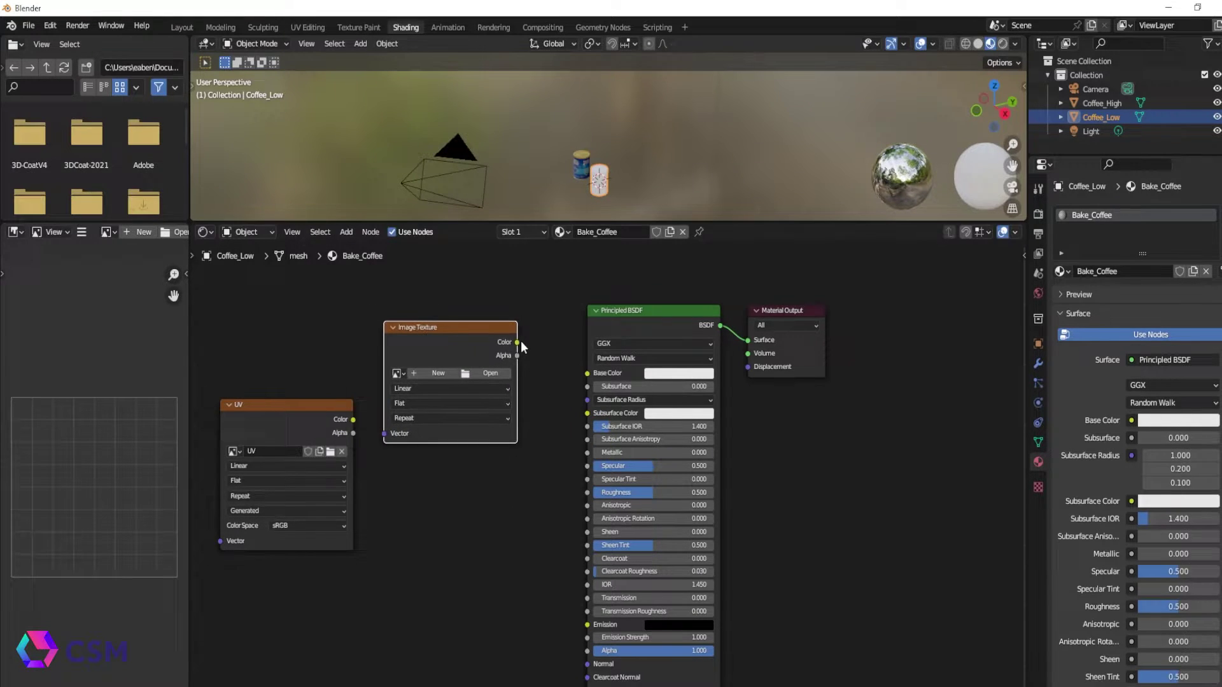
pyautogui.moveTo(517, 341); pyautogui.dragTo(586, 373)
# Create a Blank image named Bake_Diffuse in the new Image Texture node.
pyautogui.click(438, 373)
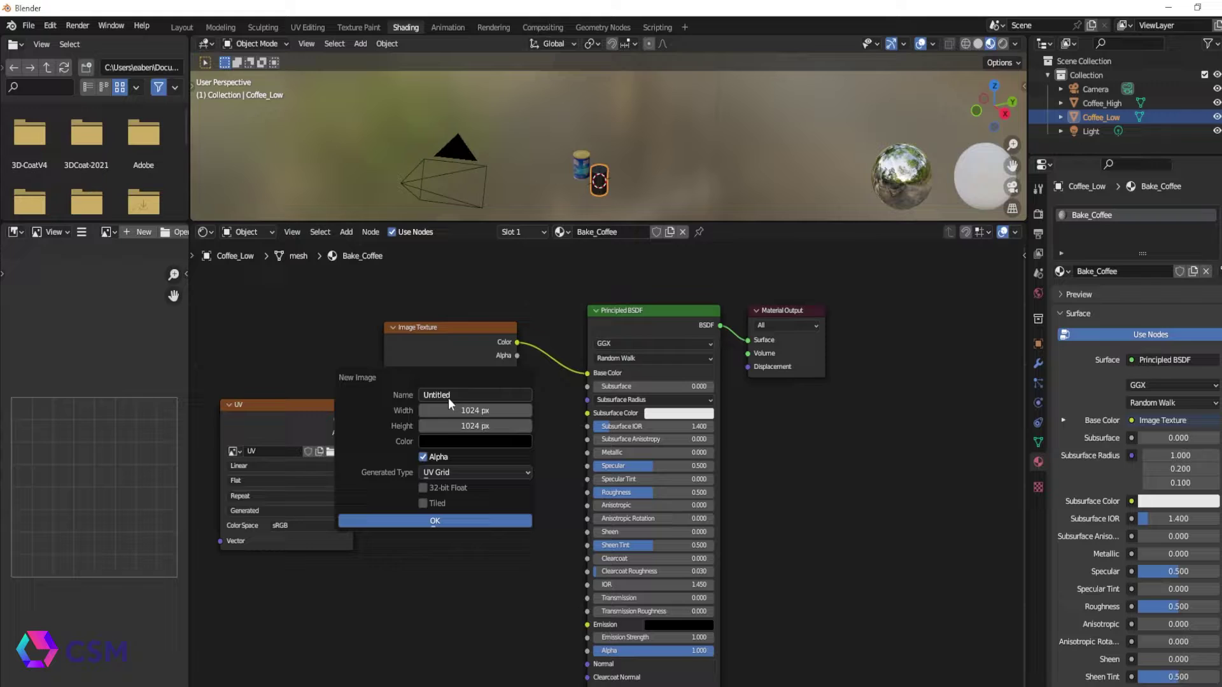
pyautogui.click(454, 473)
pyautogui.click(446, 479)
pyautogui.write('Bake_Diffuse')
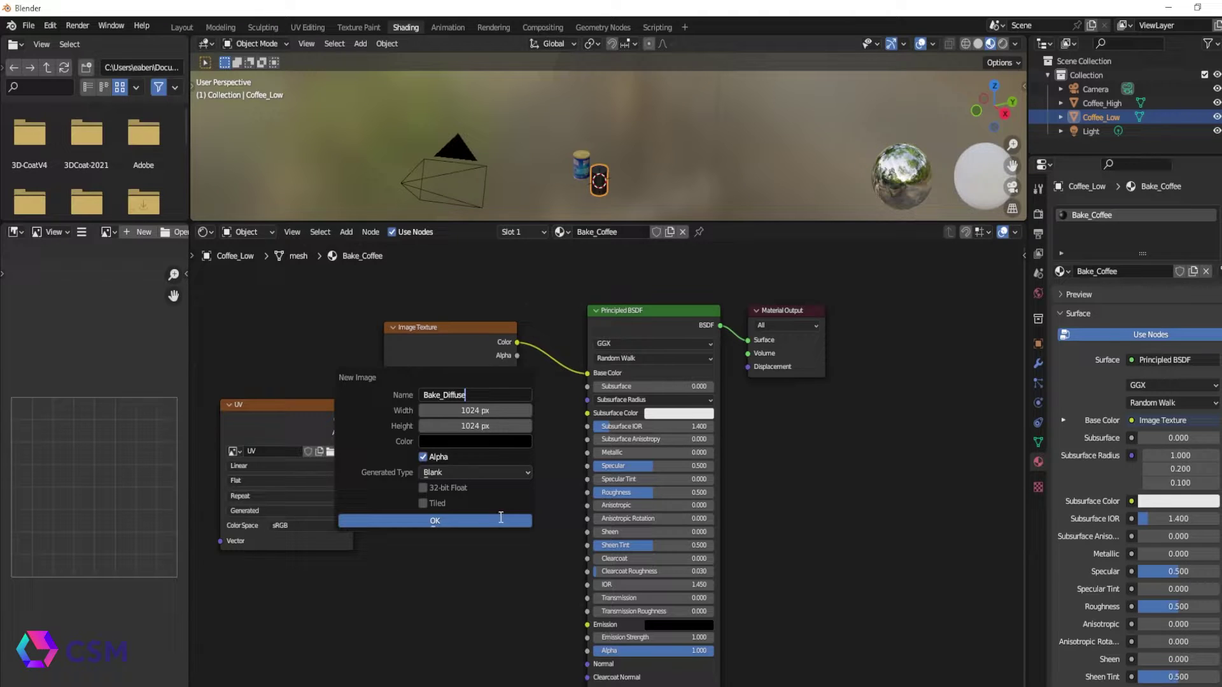
pyautogui.click(509, 520)
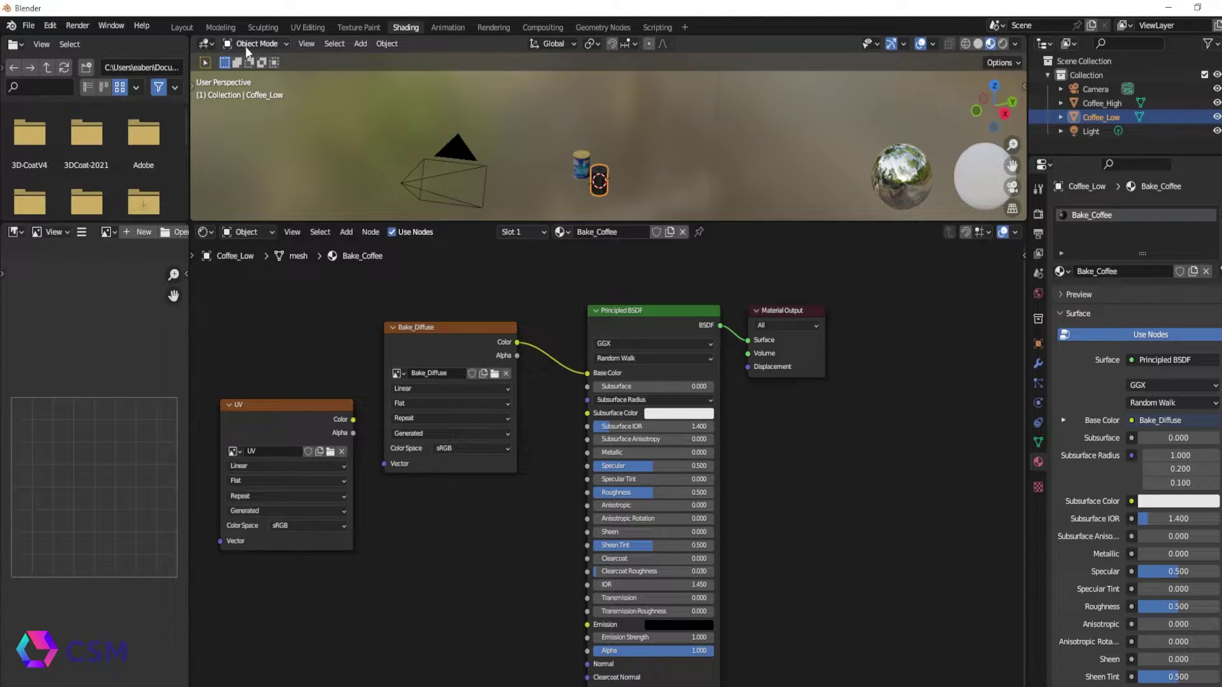
# Enlarge the 3D viewport, apply Shade Smooth to Coffee_Low and clear the selection.
pyautogui.moveTo(745, 223); pyautogui.dragTo(738, 439)
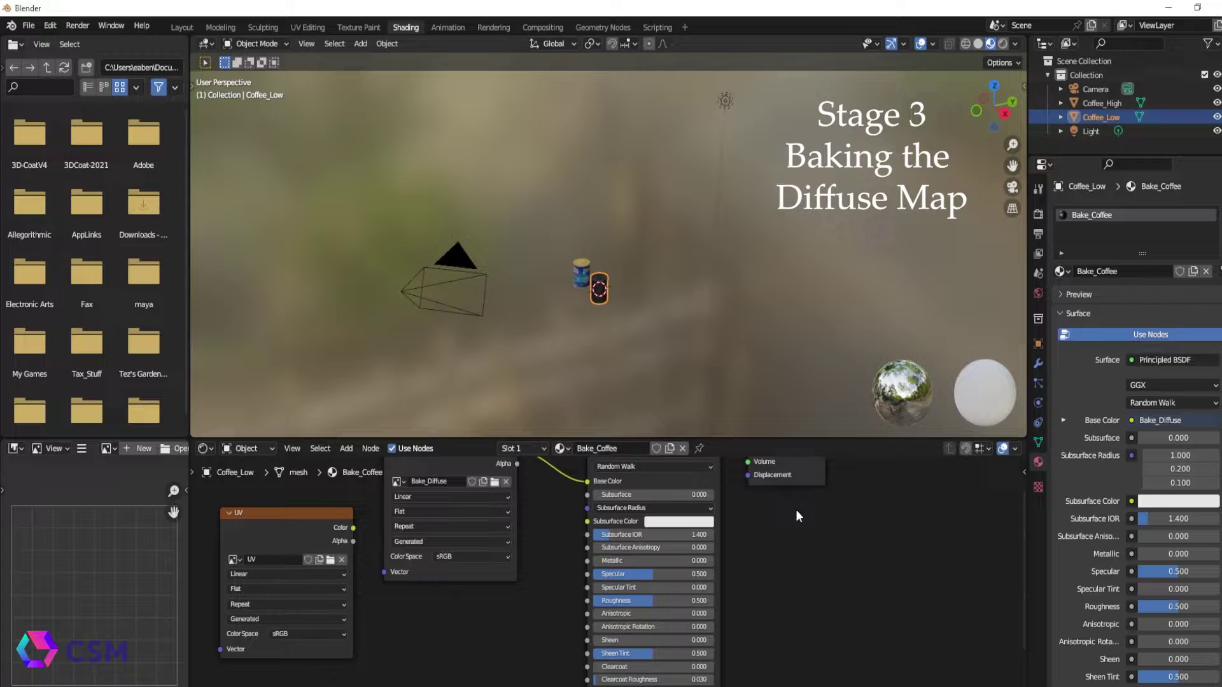
pyautogui.moveTo(792, 554); pyautogui.dragTo(831, 630, button='middle')
pyautogui.scroll(2, 614, 573)
pyautogui.press('KP_Decimal')
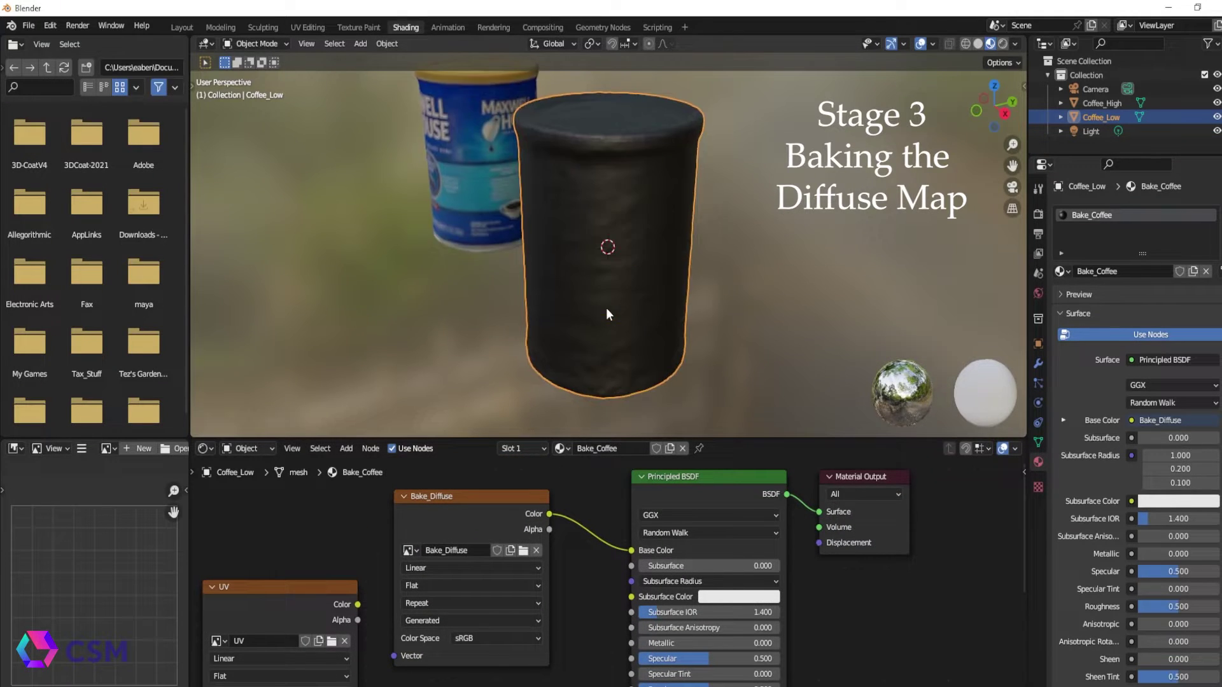
pyautogui.moveTo(605, 308); pyautogui.dragTo(622, 265, button='middle')
pyautogui.rightClick(622, 265)
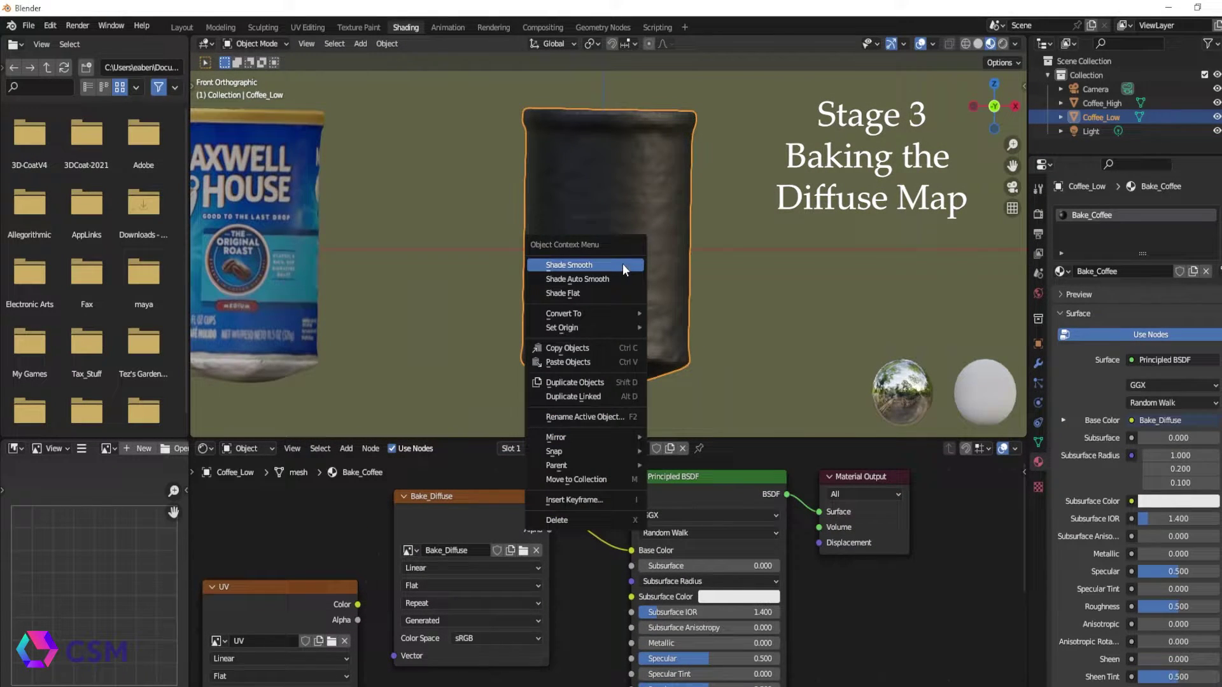
pyautogui.click(597, 264)
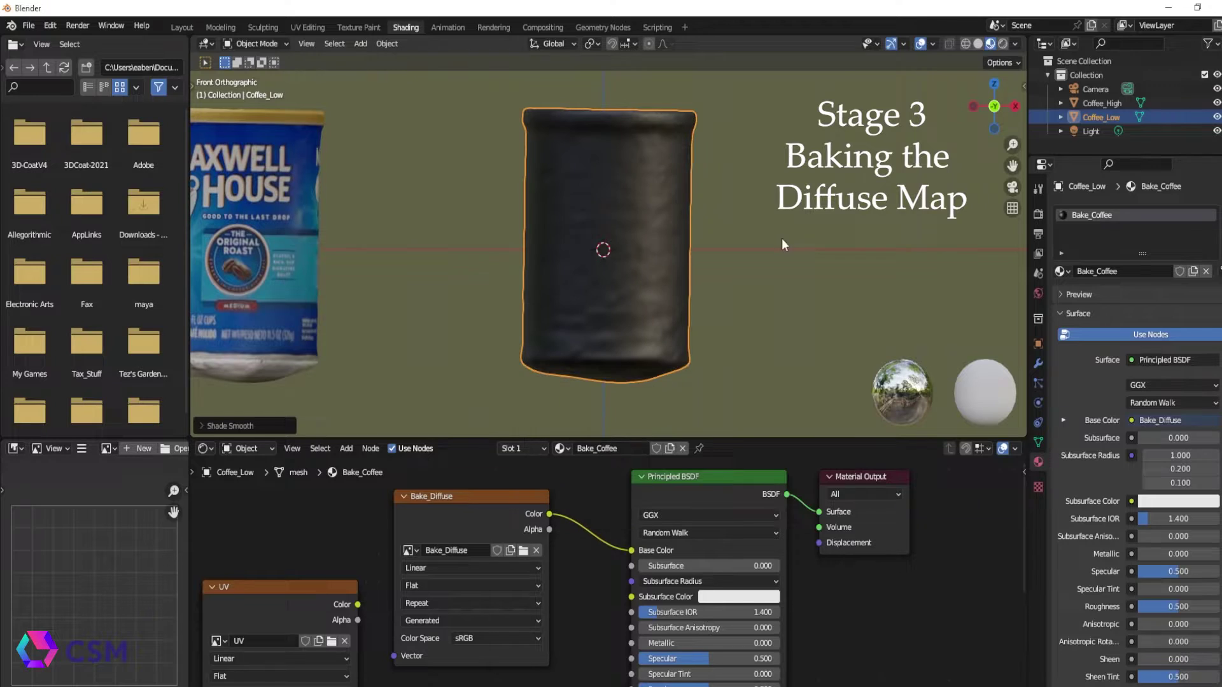
pyautogui.hotkey('alt', 'a')
pyautogui.scroll(-1, 595, 204)
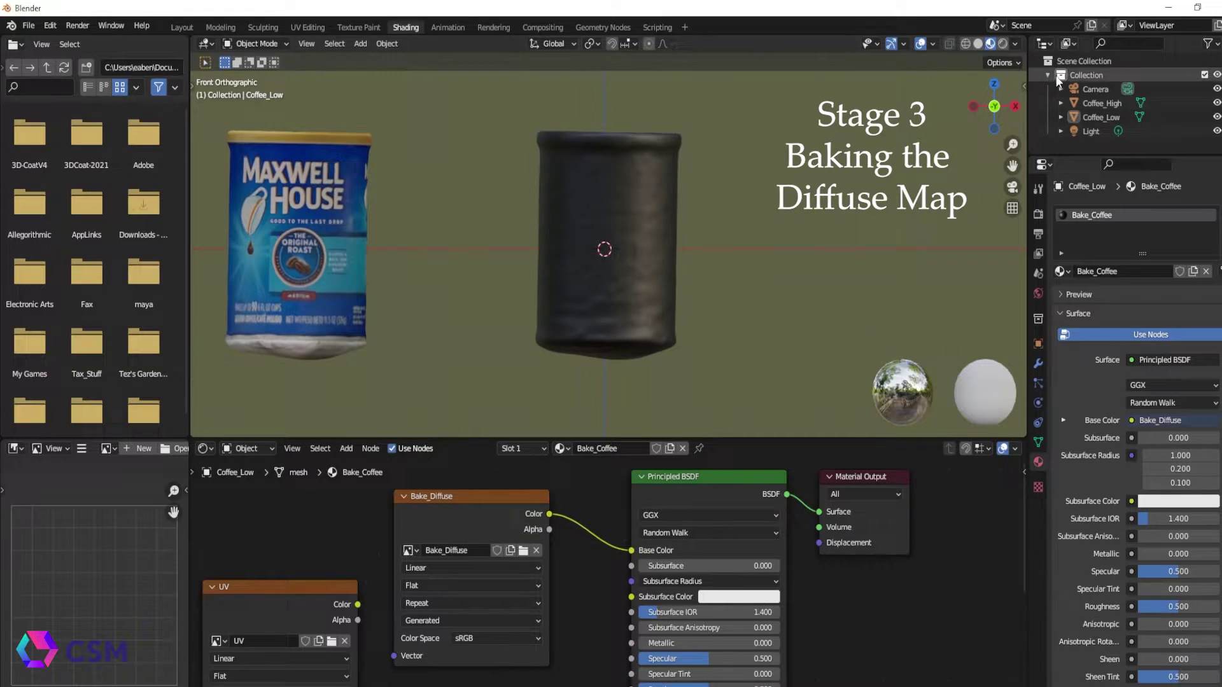
# Set Coffee_High's X location to 0 m so it overlaps Coffee_Low.
pyautogui.press('n')
pyautogui.click(612, 203)
pyautogui.click(352, 216)
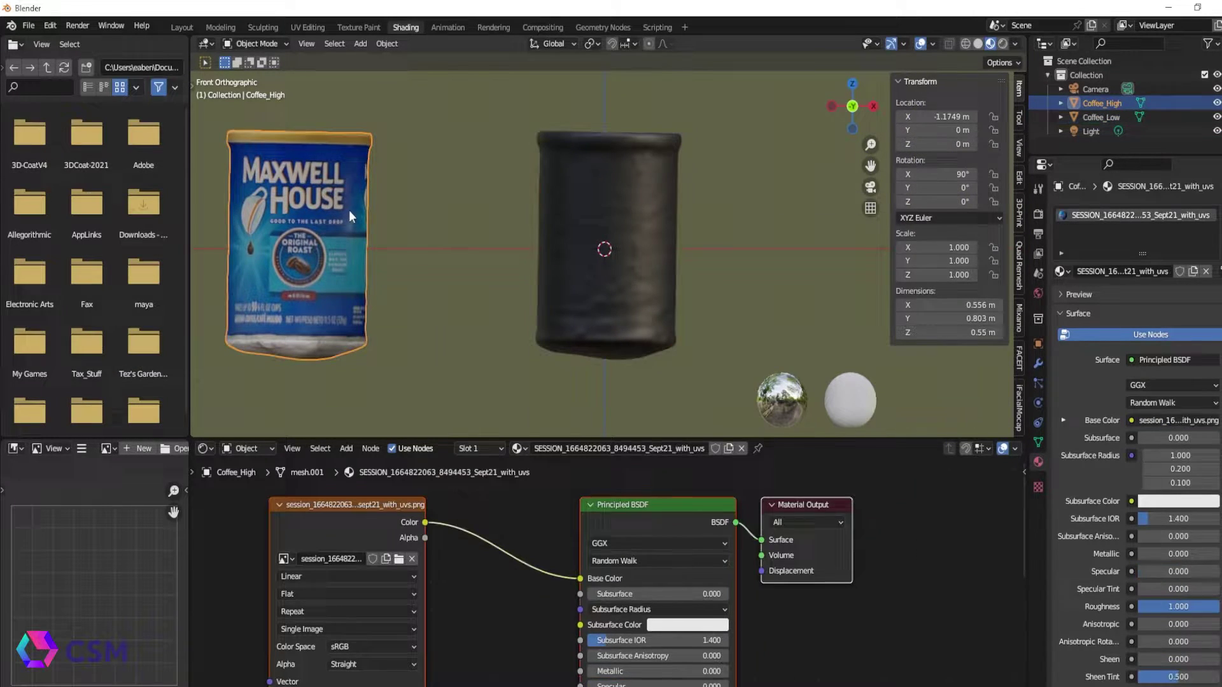
pyautogui.click(950, 118)
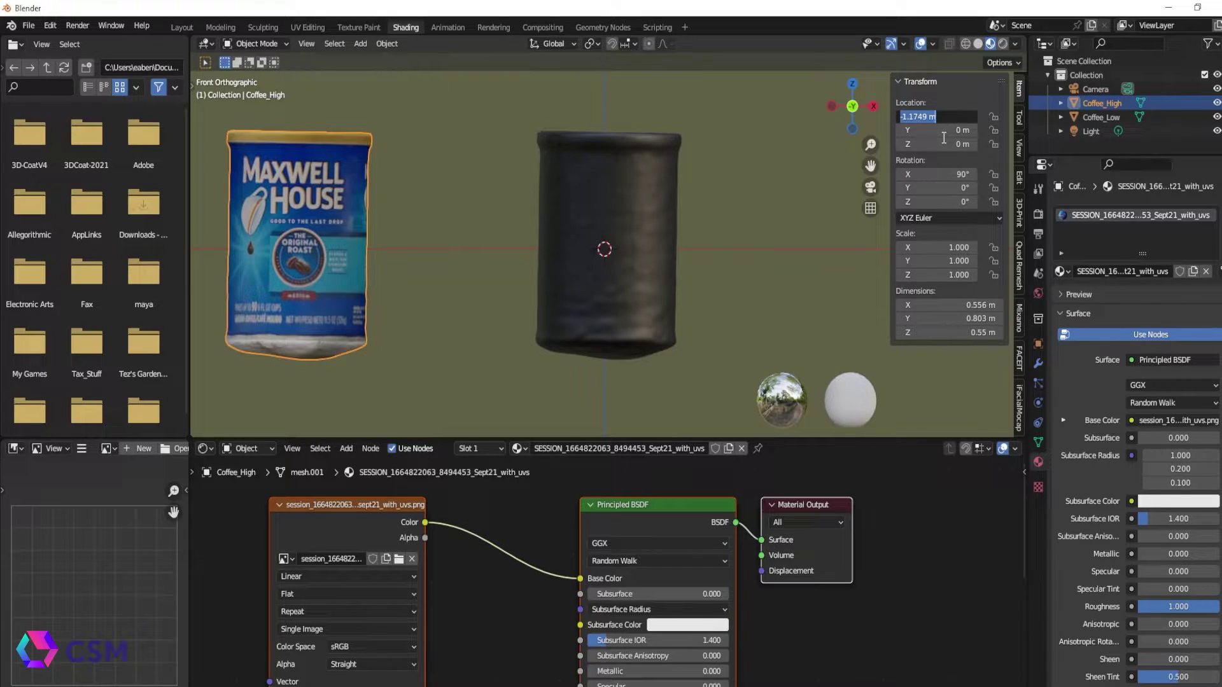
pyautogui.write('0')
pyautogui.press('Return')
pyautogui.click(496, 576)
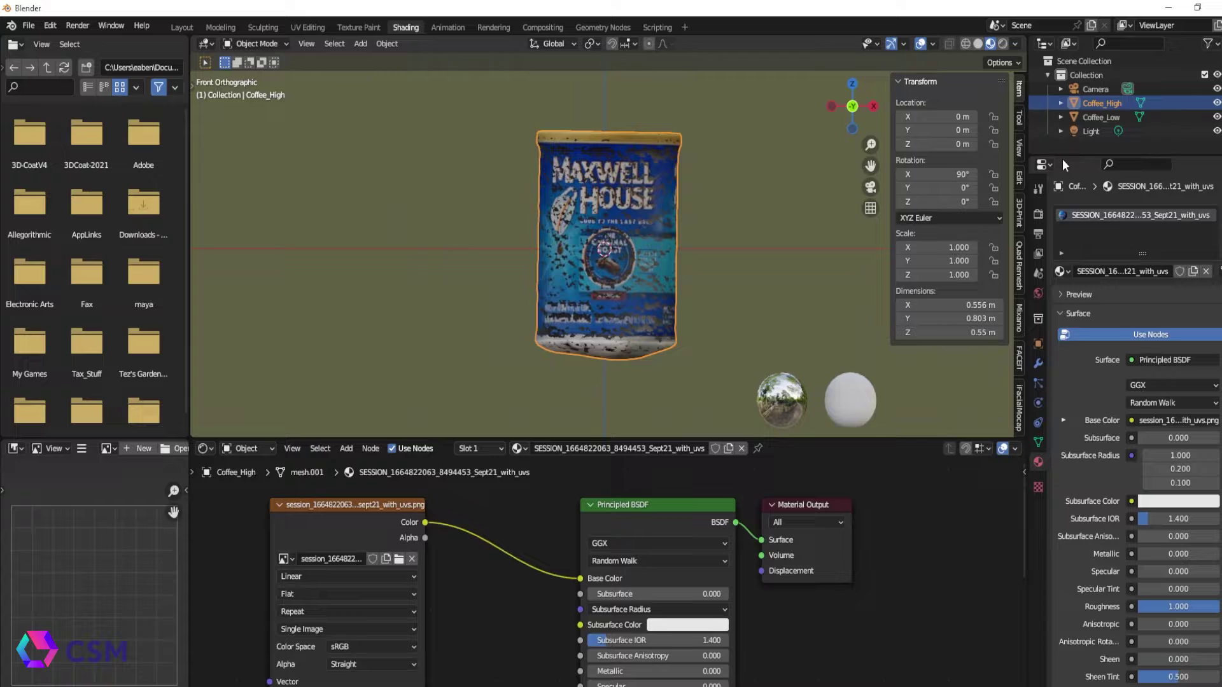
# Select Coffee_Low and change the scene's render engine to Cycles.
pyautogui.click(1162, 117)
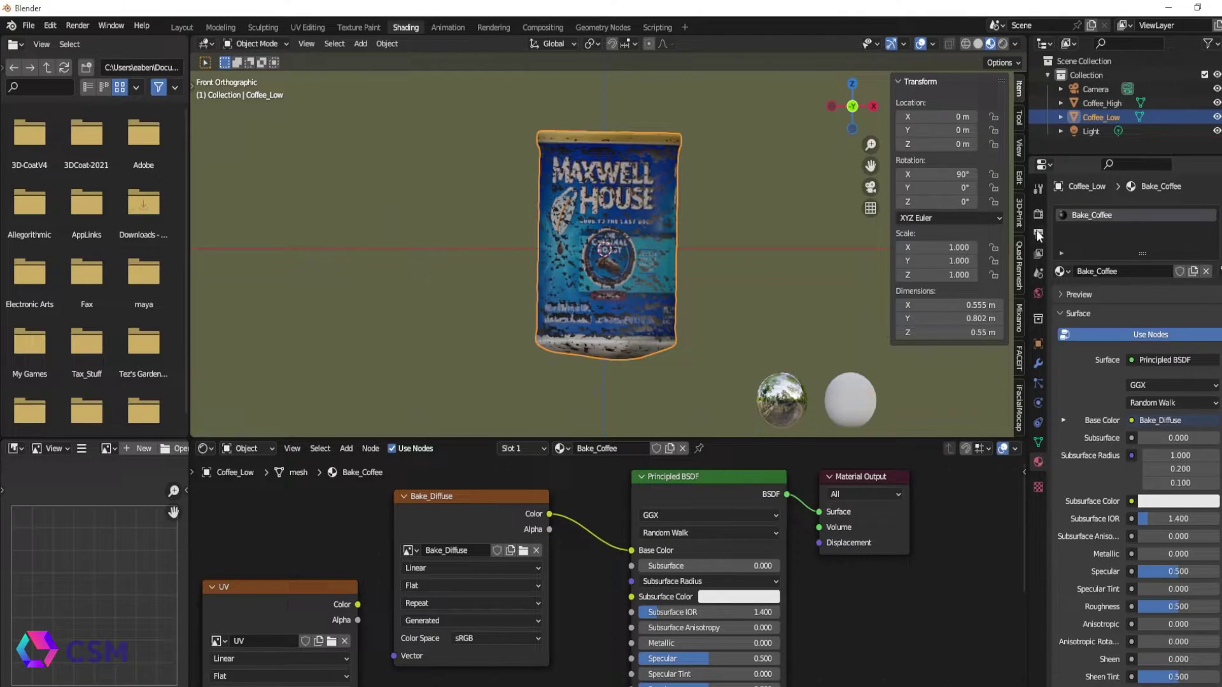
pyautogui.click(1038, 254)
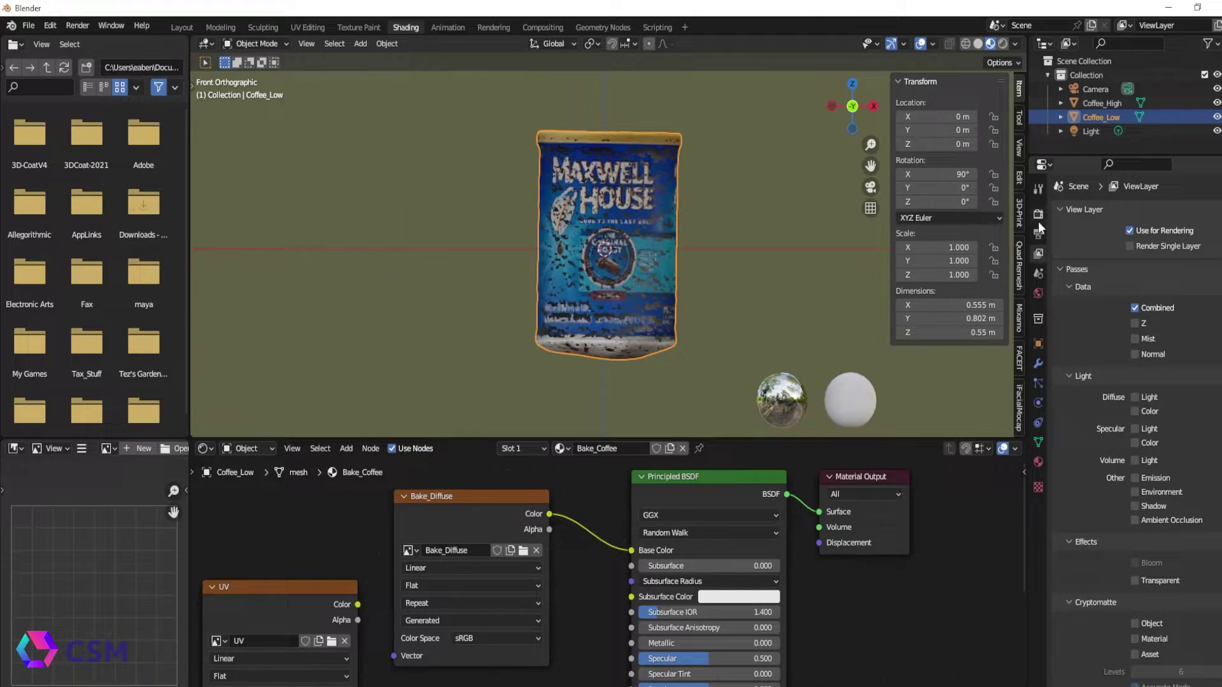
pyautogui.click(1038, 234)
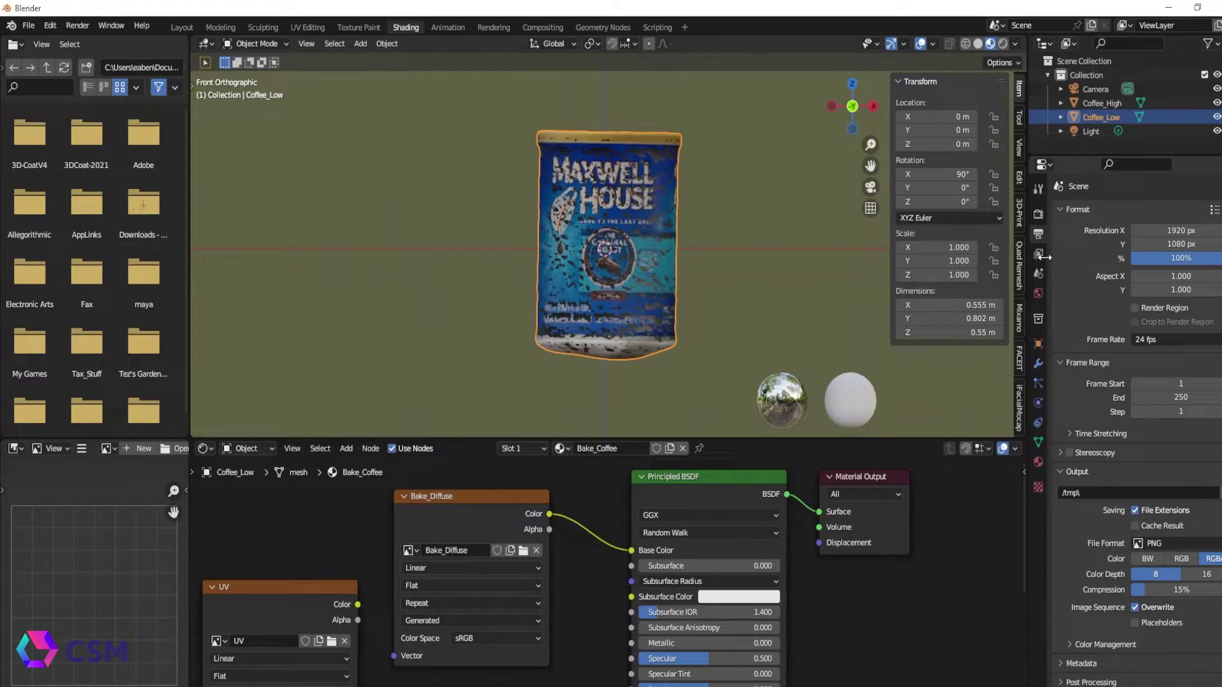
pyautogui.click(1038, 254)
pyautogui.click(1038, 215)
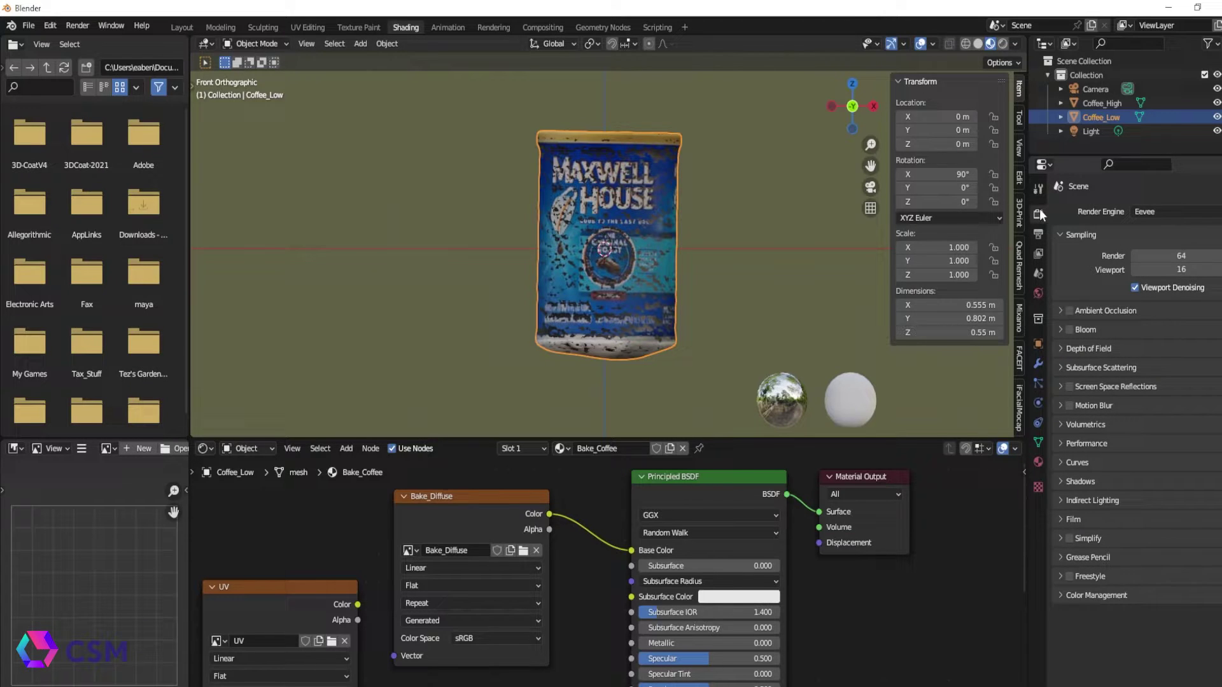
pyautogui.click(1190, 214)
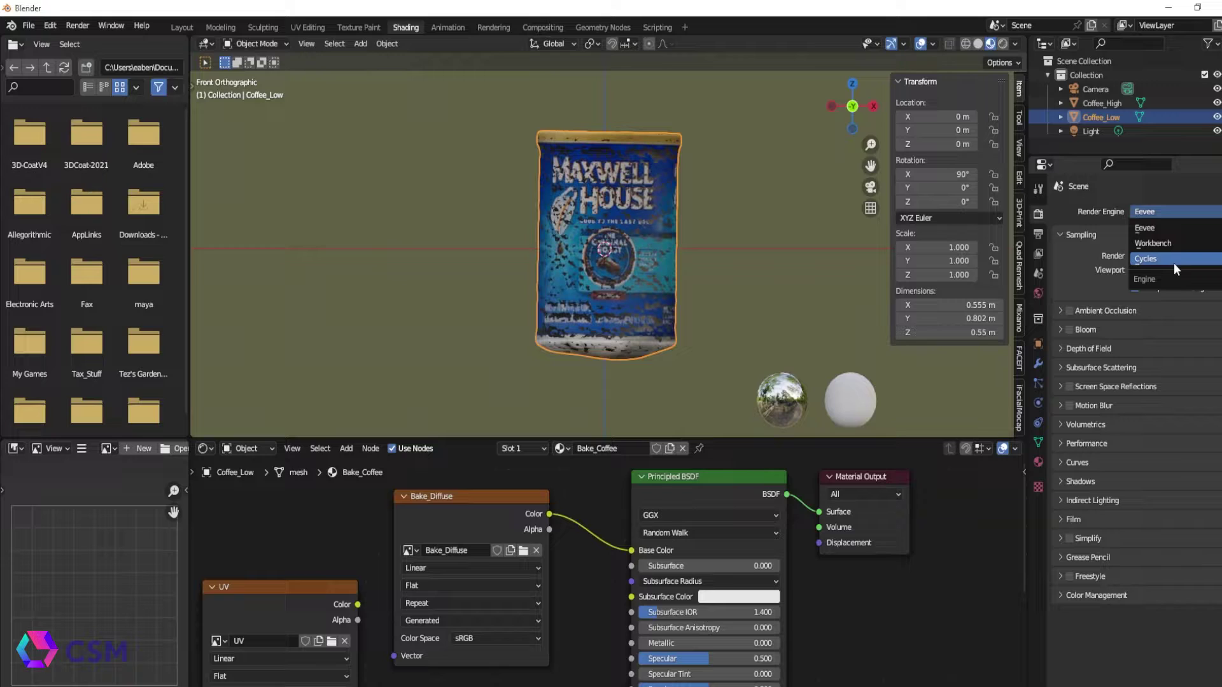
pyautogui.click(1145, 257)
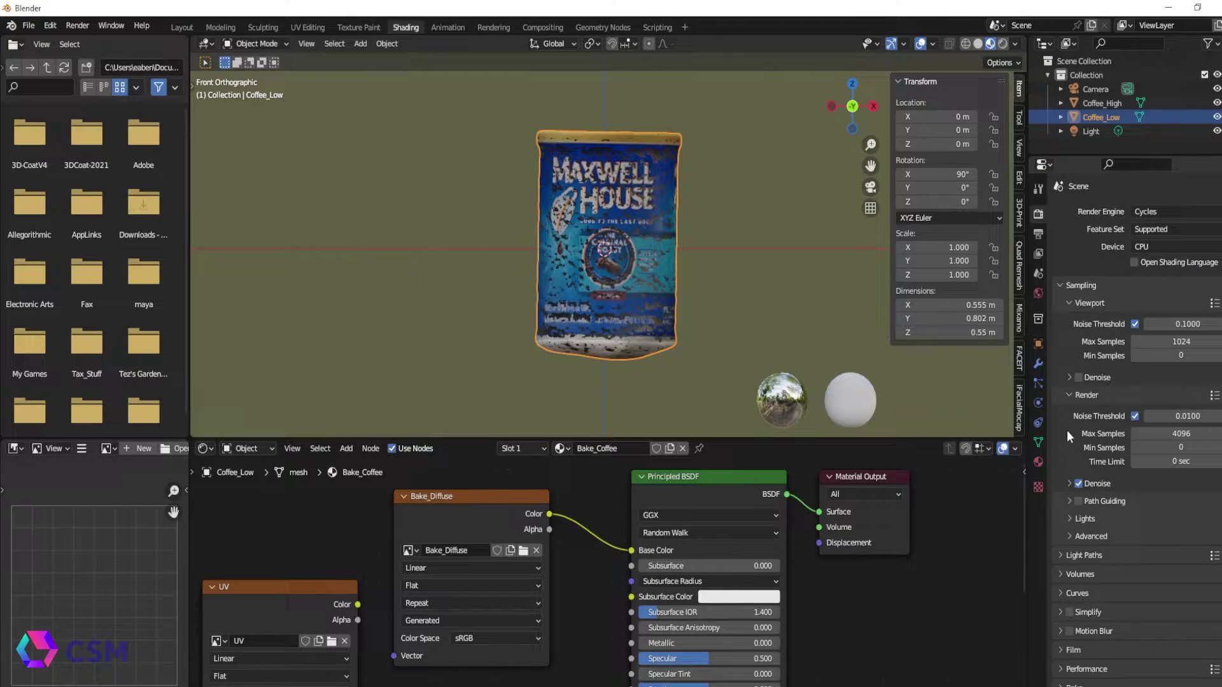
# Set the bake type to Diffuse with only the Color contribution, turning off Direct and Indirect.
pyautogui.scroll(-2, 1065, 425)
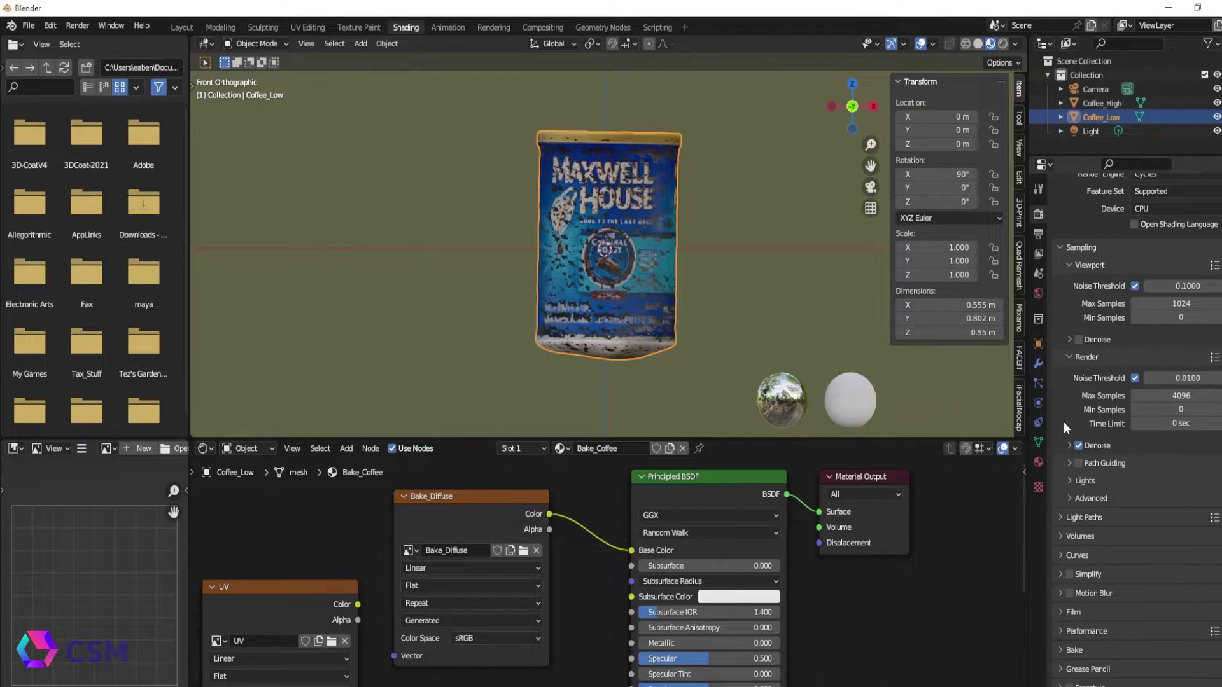
pyautogui.click(1058, 648)
pyautogui.scroll(-10, 1081, 581)
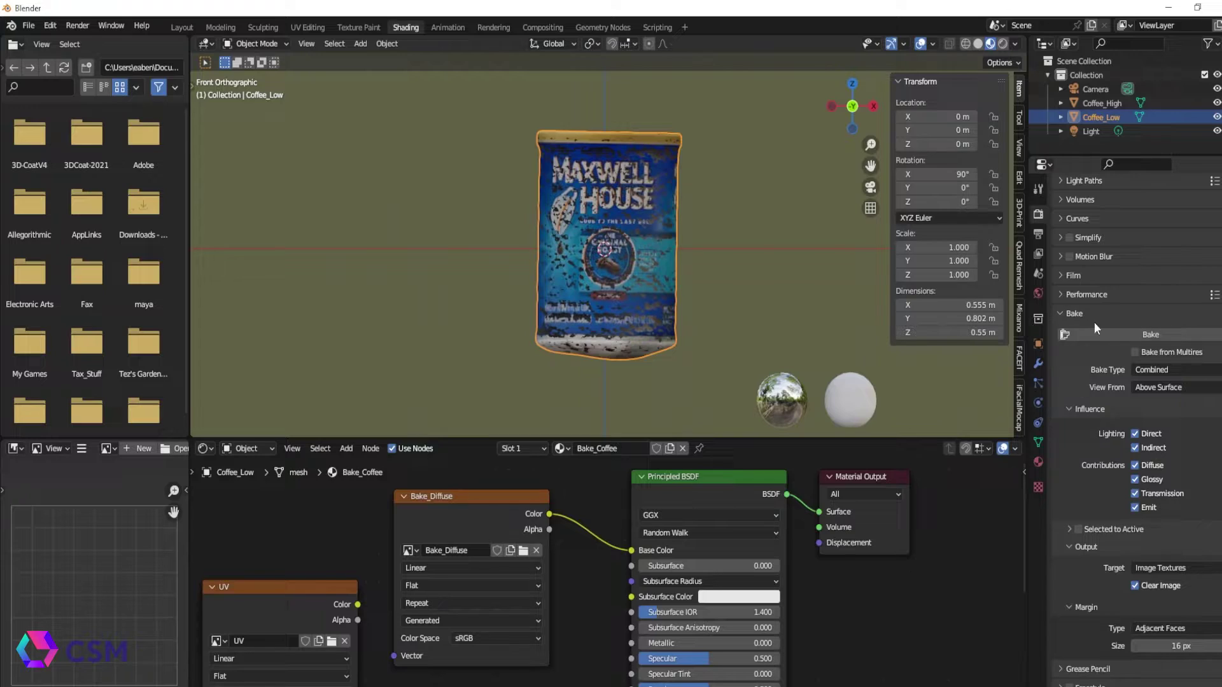
pyautogui.click(1179, 371)
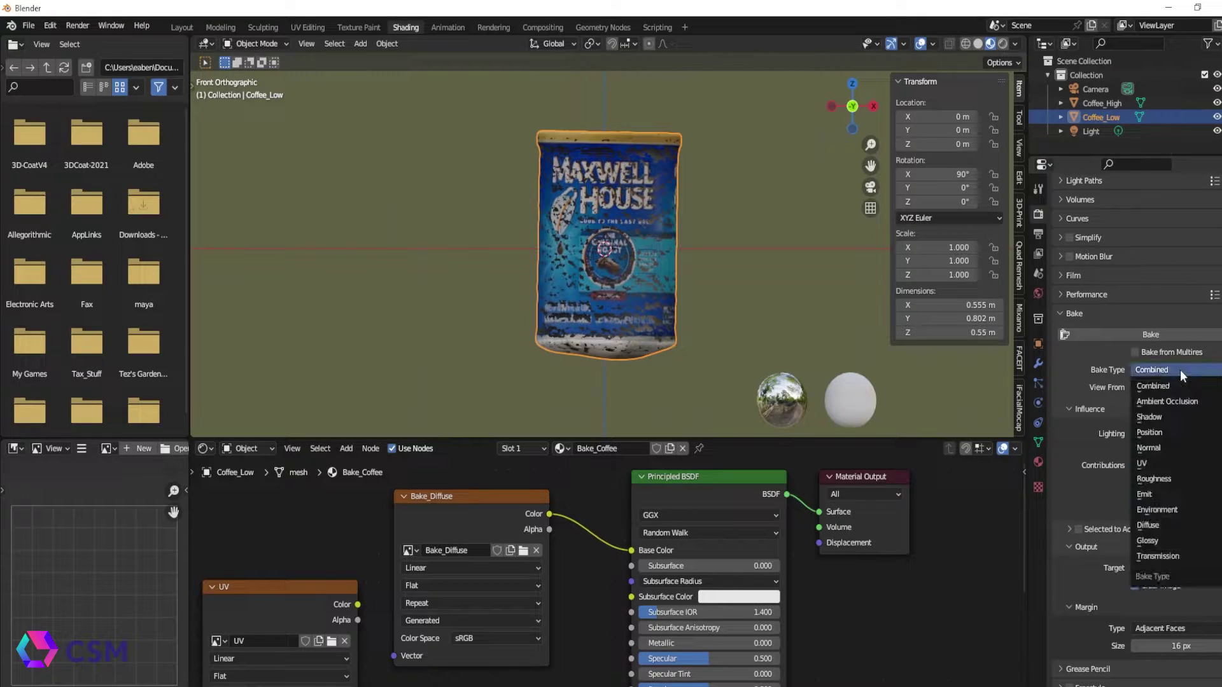
pyautogui.click(1148, 525)
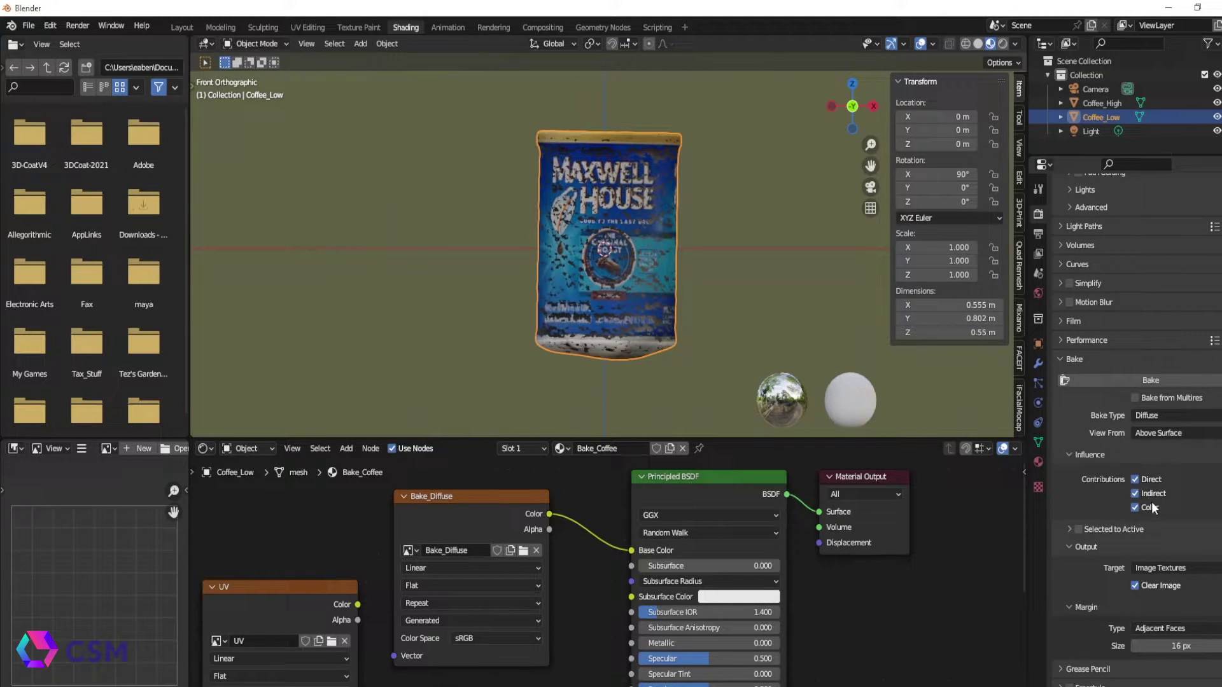
pyautogui.click(1135, 479)
# Enable Selected to Active for the bake and set the extrusion to 0.03 m.
pyautogui.click(1071, 530)
pyautogui.scroll(-2, 1094, 503)
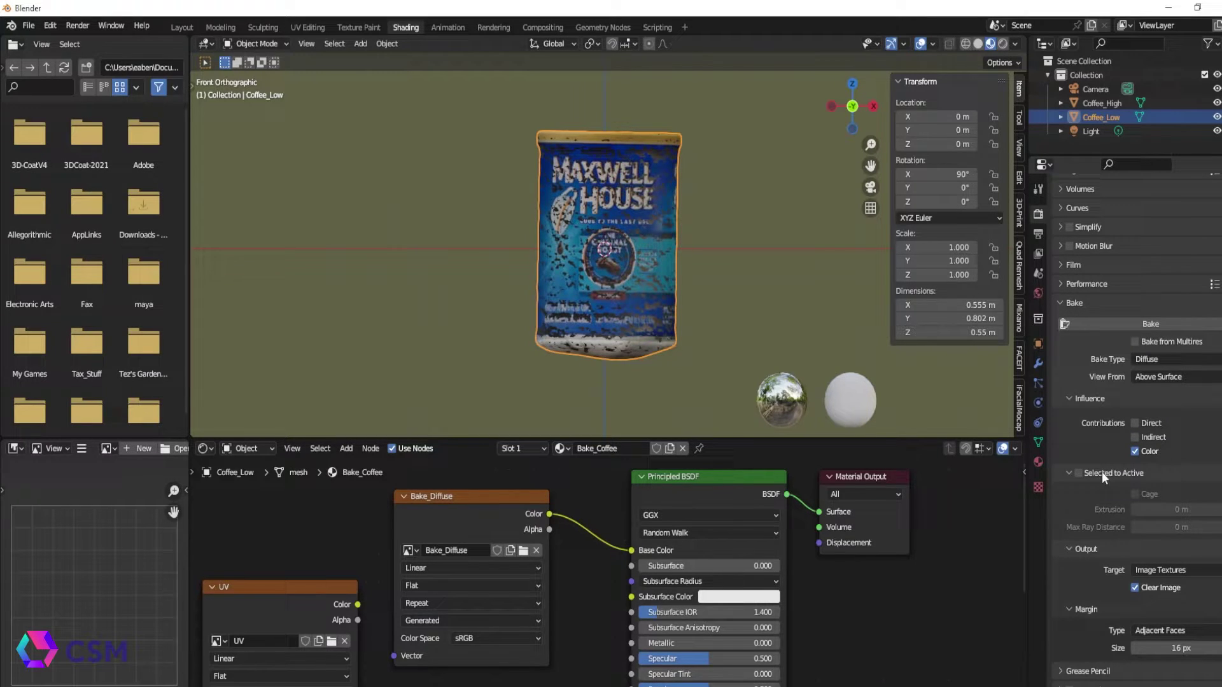
pyautogui.click(1077, 474)
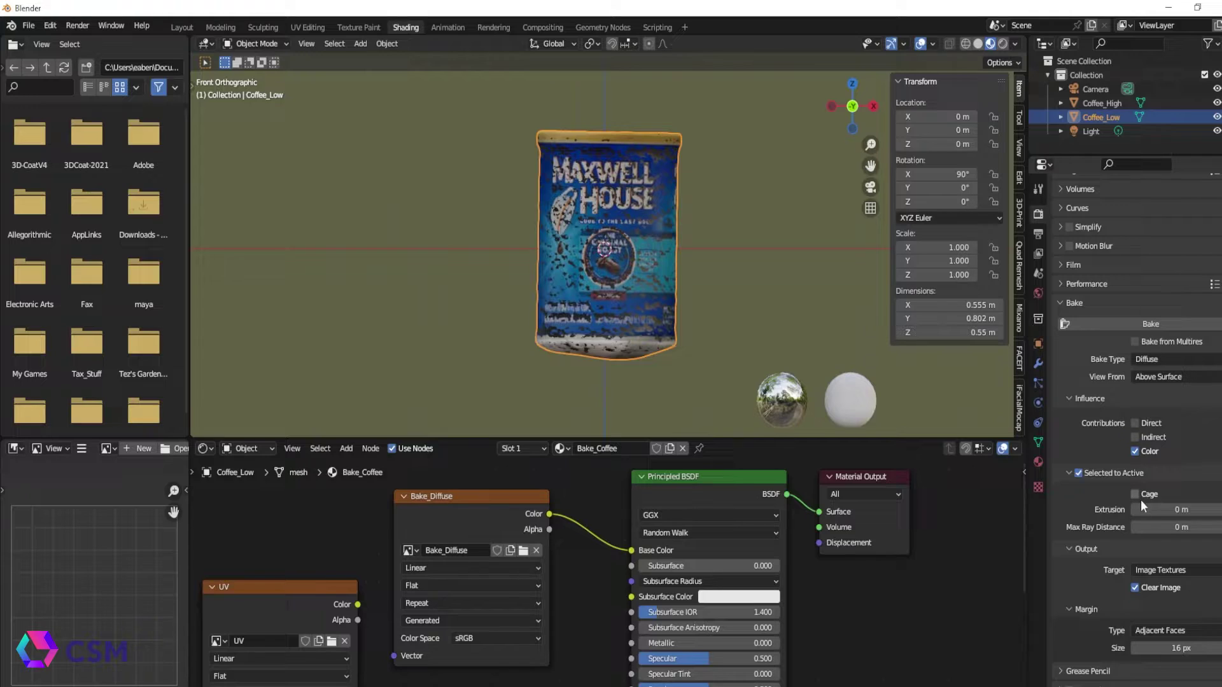
pyautogui.click(1220, 510)
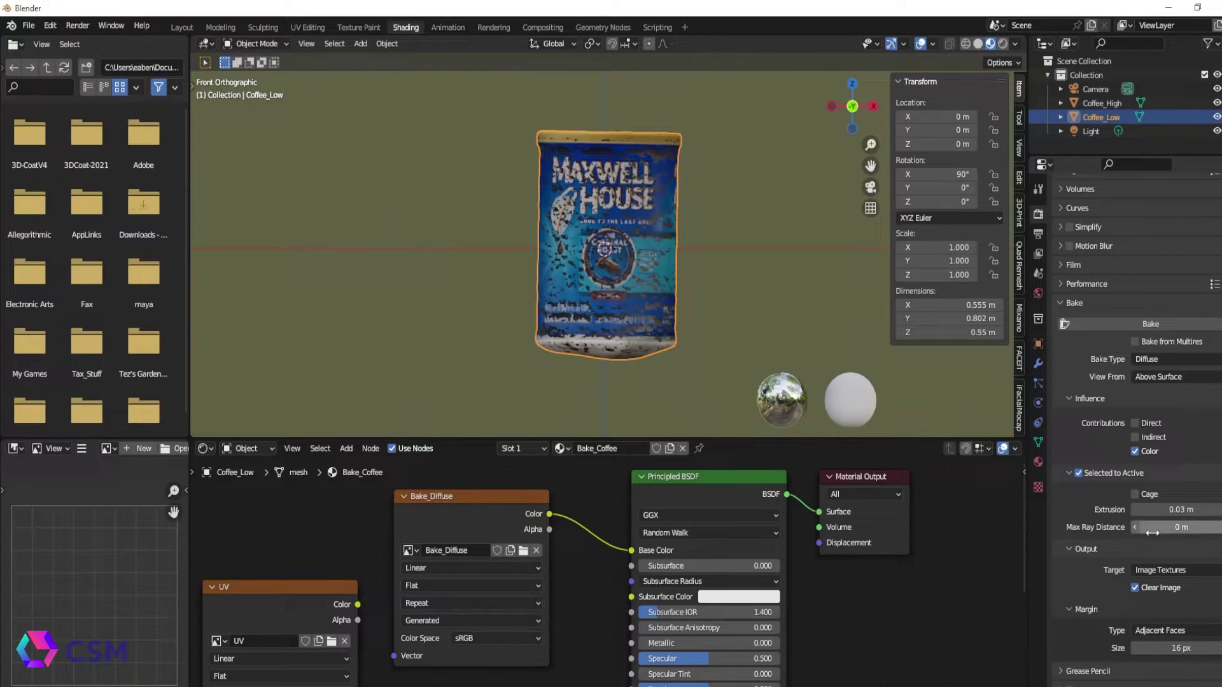
pyautogui.scroll(-1, 1108, 552)
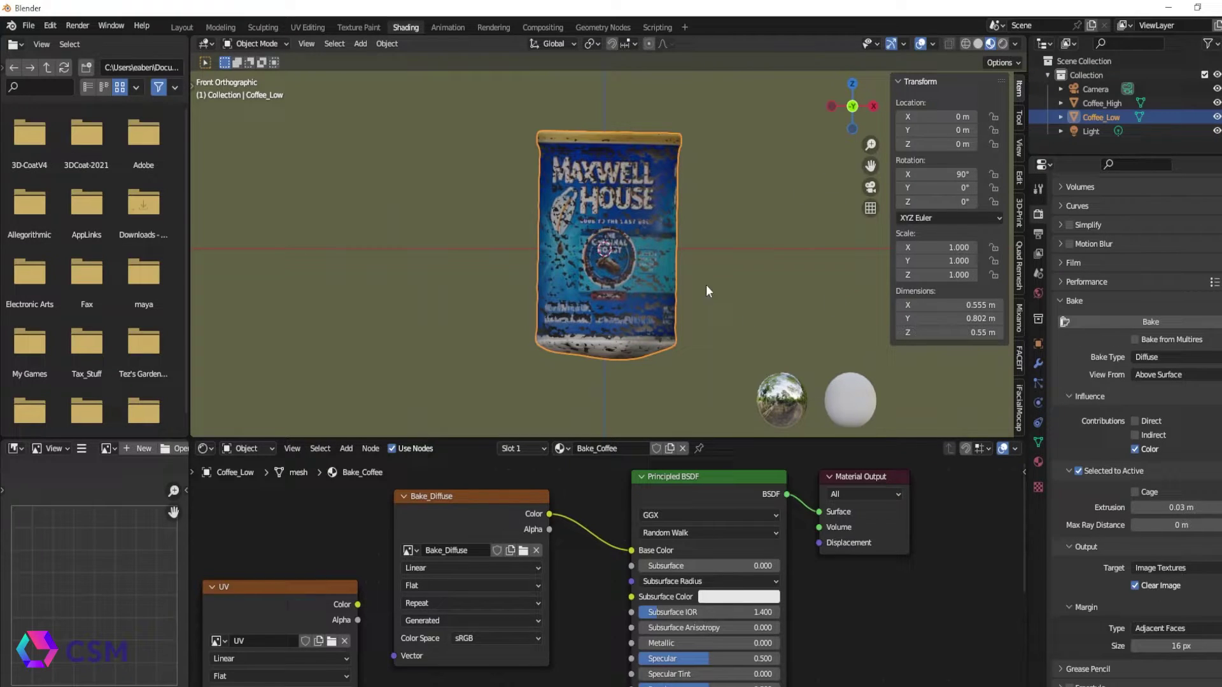
# Hide Coffee_High to check the underlying Coffee_Low, select Coffee_Low and show Coffee_High again.
pyautogui.click(1217, 103)
pyautogui.click(719, 208)
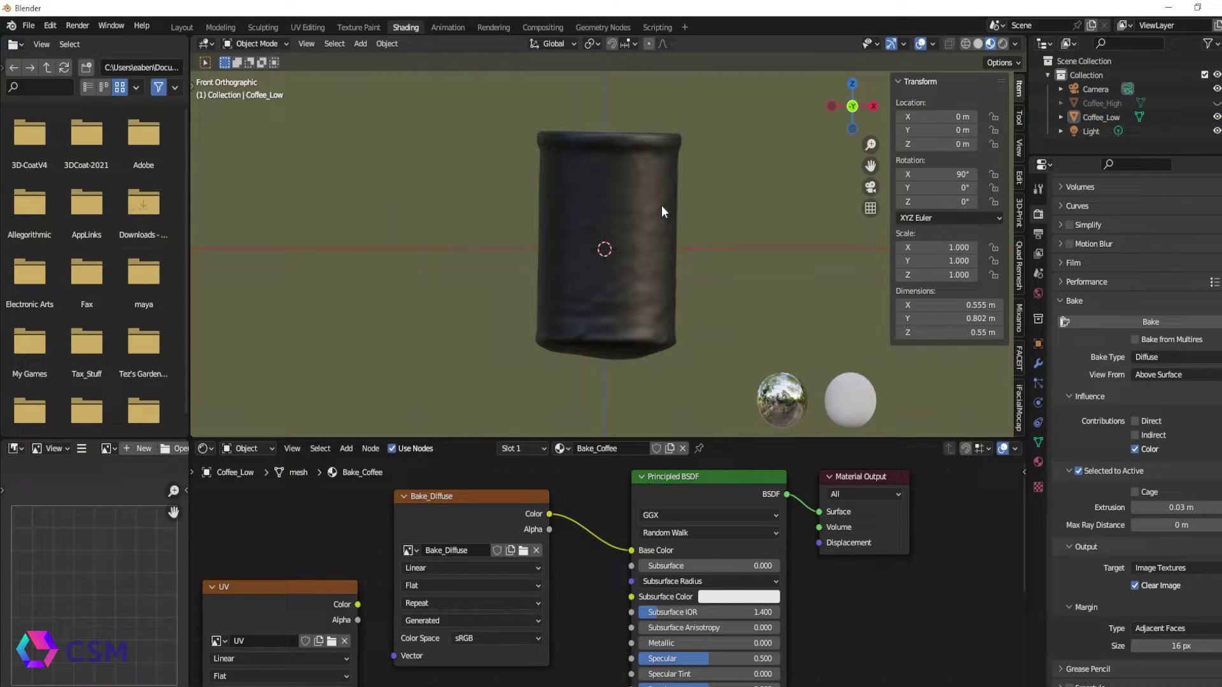
pyautogui.click(658, 209)
pyautogui.click(1216, 103)
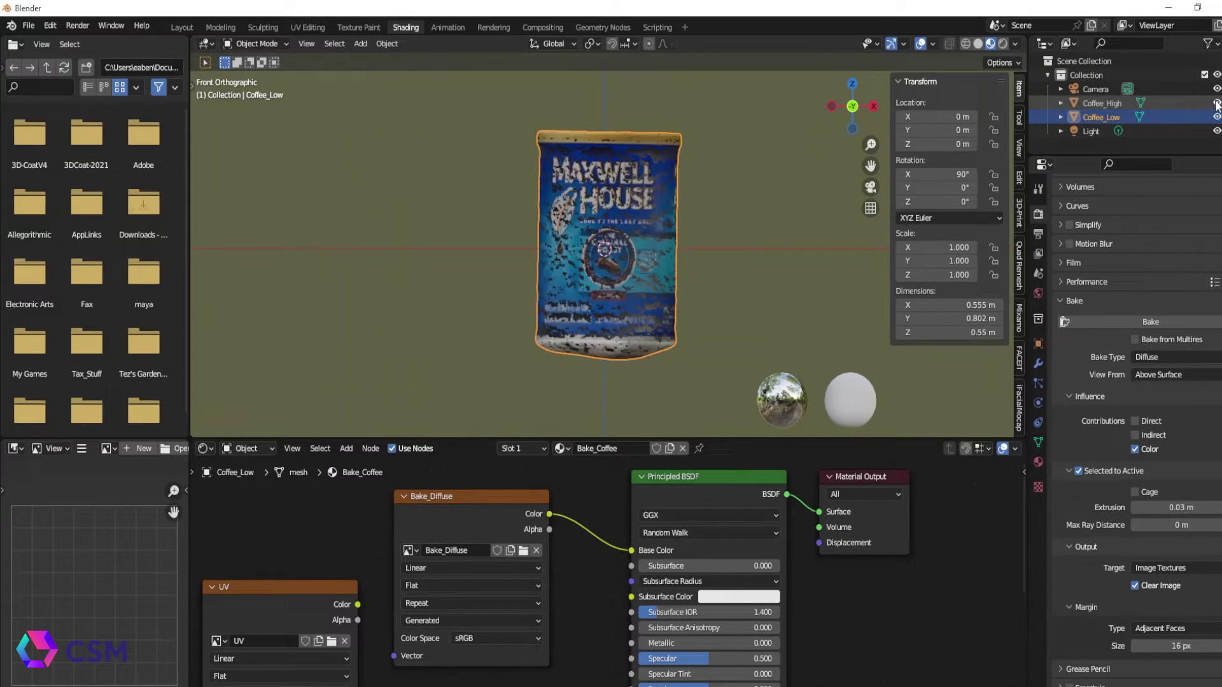
pyautogui.keyDown('shift'); pyautogui.click(635, 207); pyautogui.keyUp('shift')
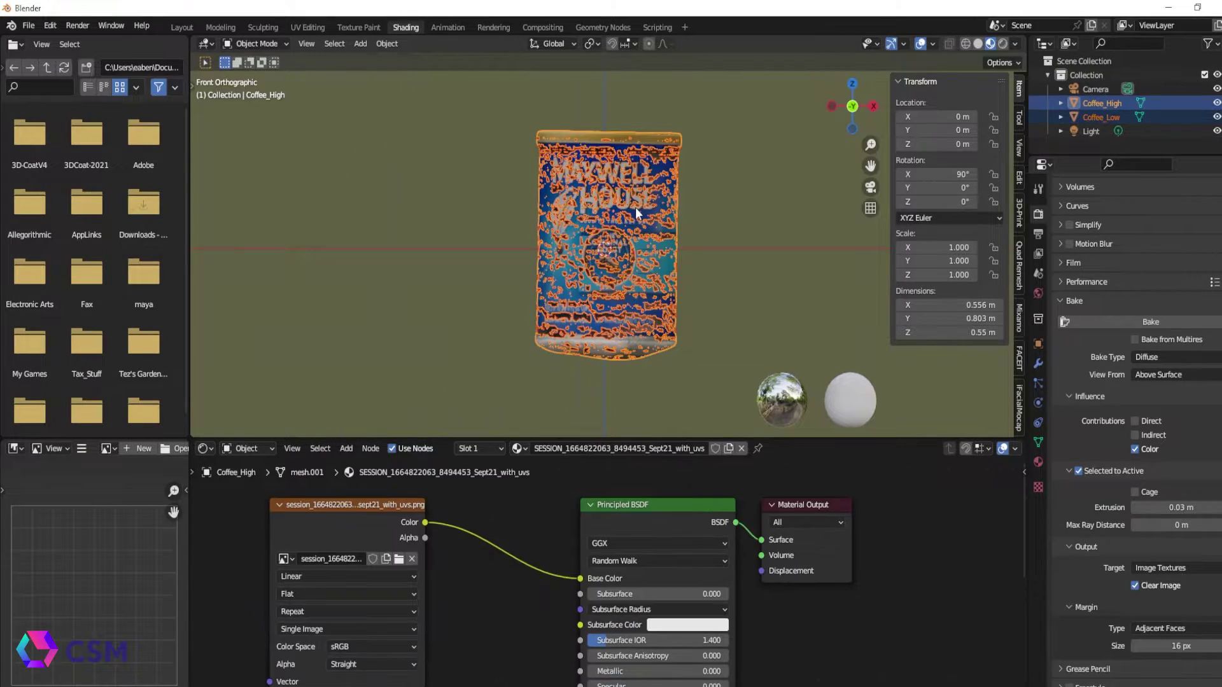
pyautogui.click(1156, 116)
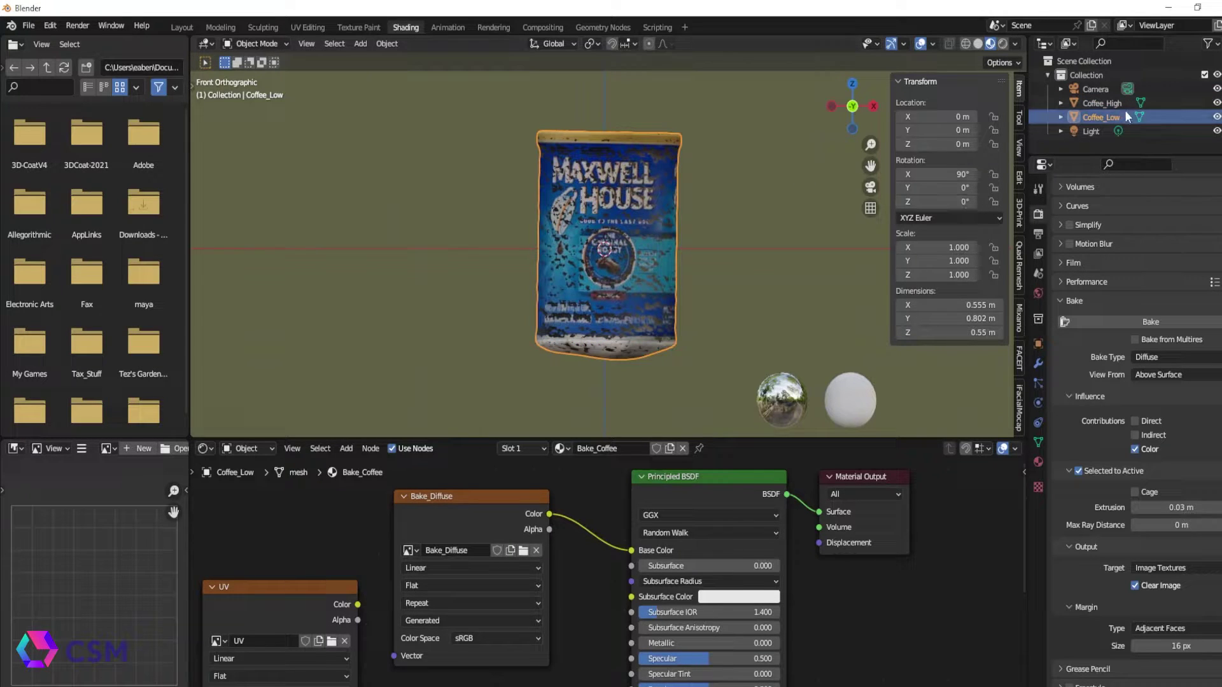
pyautogui.keyDown('shift'); pyautogui.click(582, 230); pyautogui.keyUp('shift')
pyautogui.click(1173, 116)
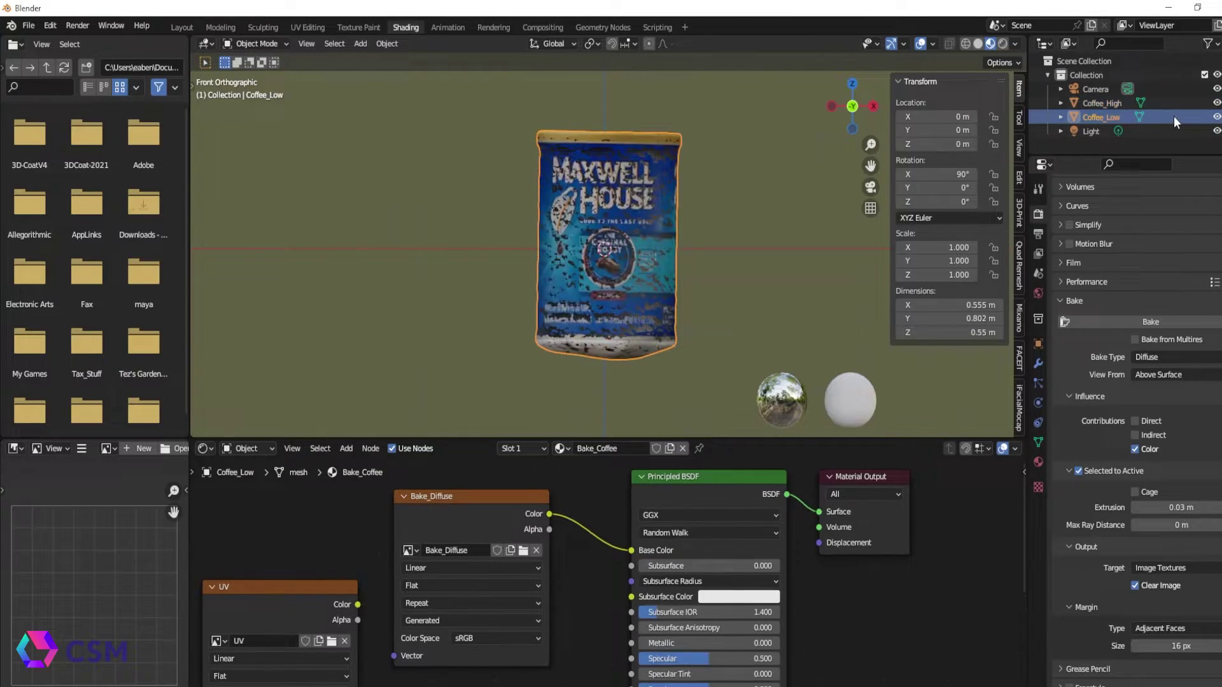
pyautogui.click(1173, 102)
pyautogui.keyDown('shift'); pyautogui.click(640, 239); pyautogui.keyUp('shift')
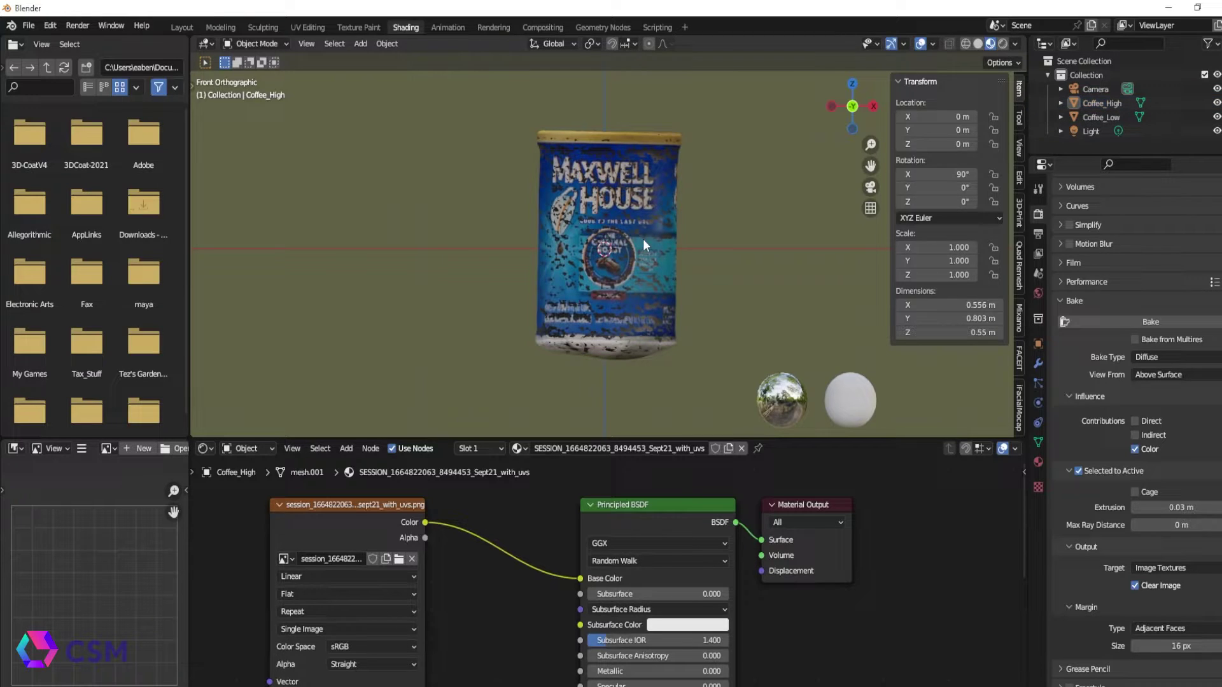
# Select Coffee_High plus Coffee_Low as the active object, and bake the diffuse onto the Bake_Diffuse image node.
pyautogui.click(1183, 102)
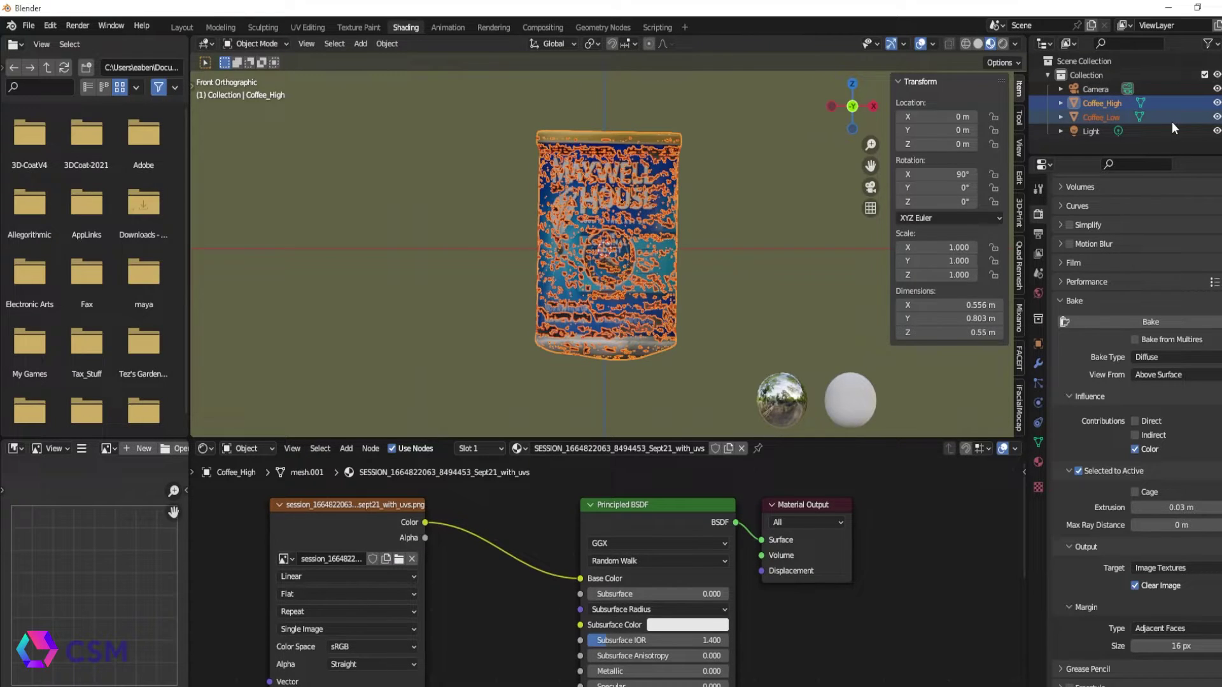
pyautogui.keyDown('ctrl'); pyautogui.click(1170, 117); pyautogui.keyUp('ctrl')
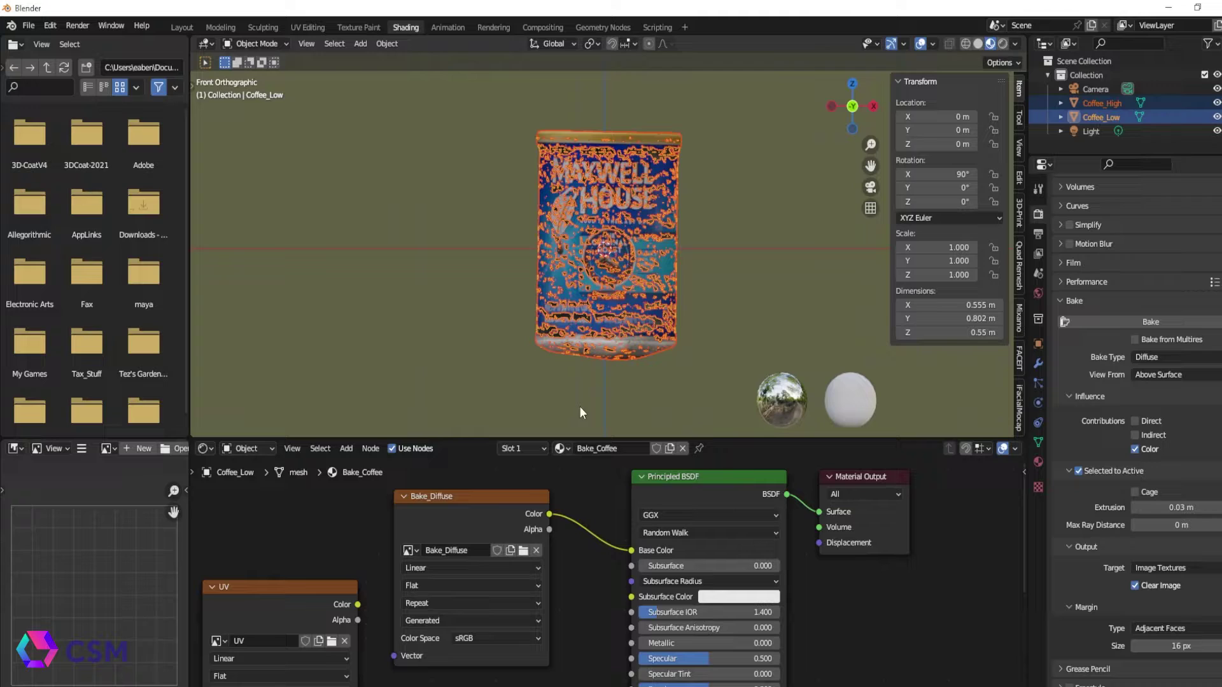
pyautogui.click(474, 521)
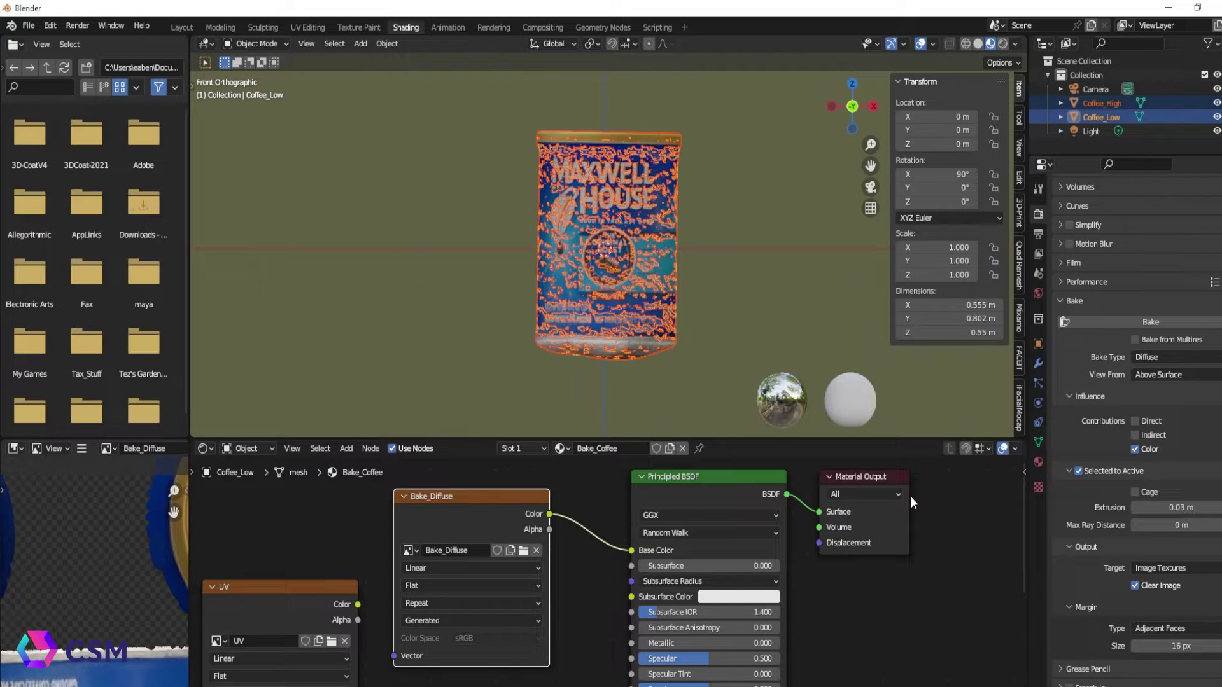
# Examine the baked texture on Coffee_Low from several sides with Coffee_High hidden, and show Coffee_High again.
pyautogui.scroll(-5, 402, 296)
pyautogui.scroll(3, 621, 227)
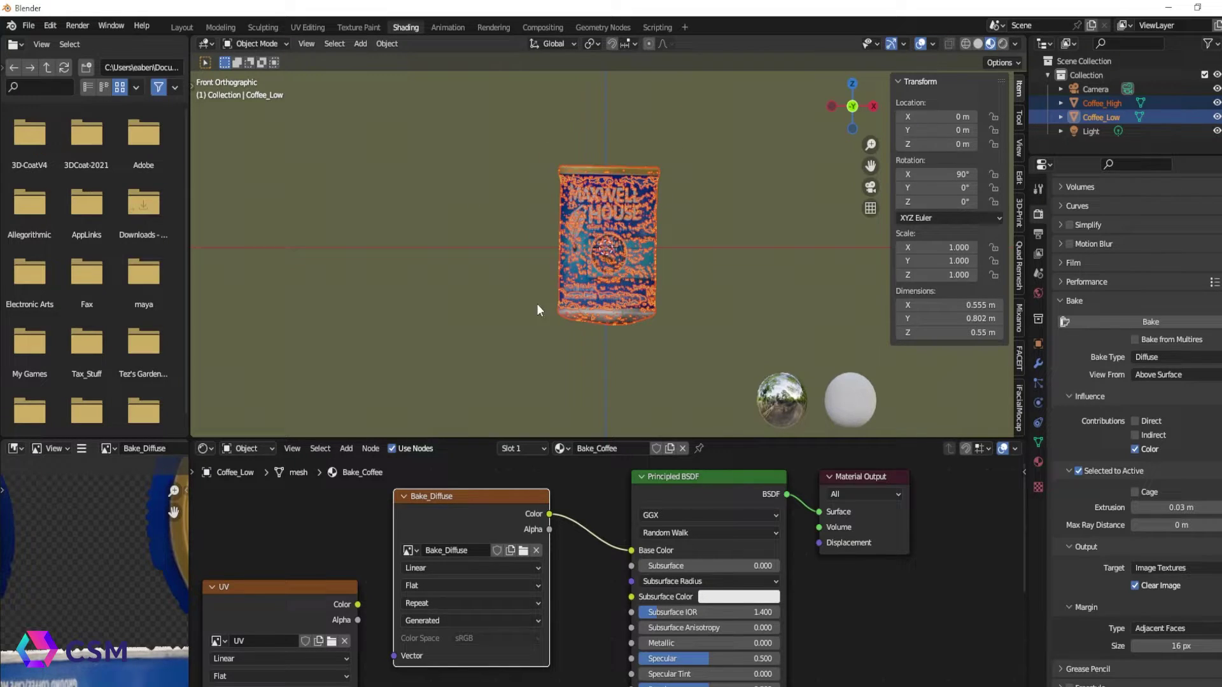
pyautogui.click(1216, 103)
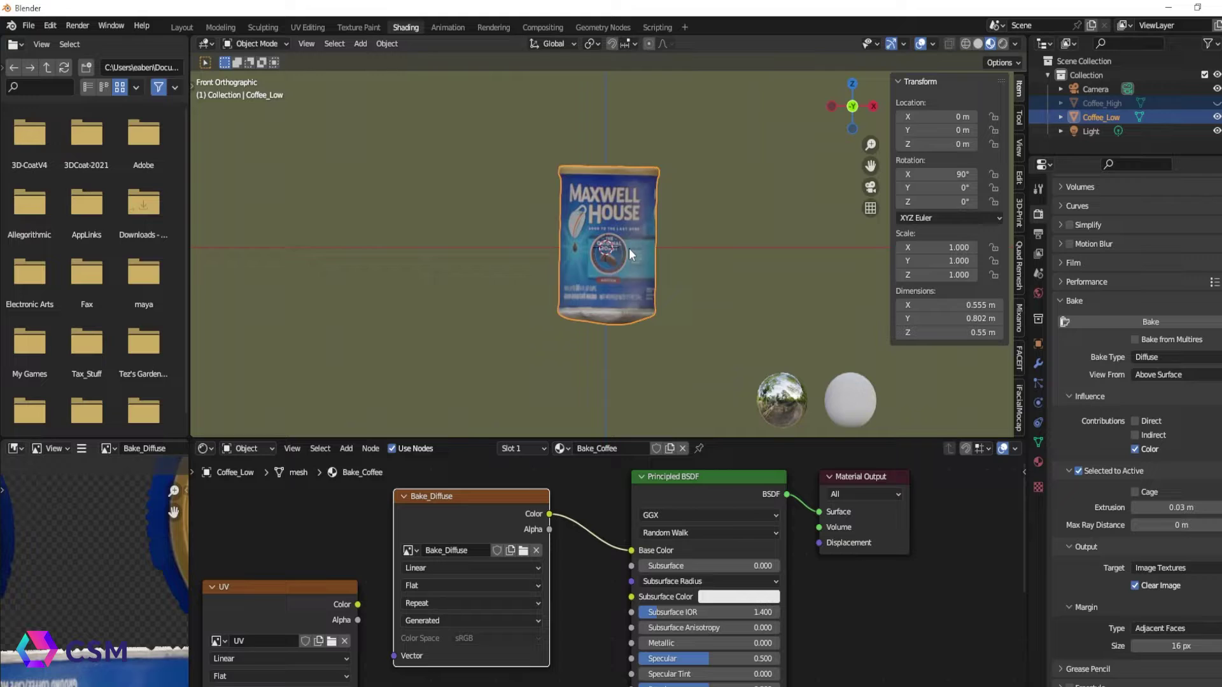
pyautogui.scroll(3, 634, 247)
pyautogui.moveTo(711, 245); pyautogui.dragTo(631, 248, button='middle')
pyautogui.scroll(3, 710, 245)
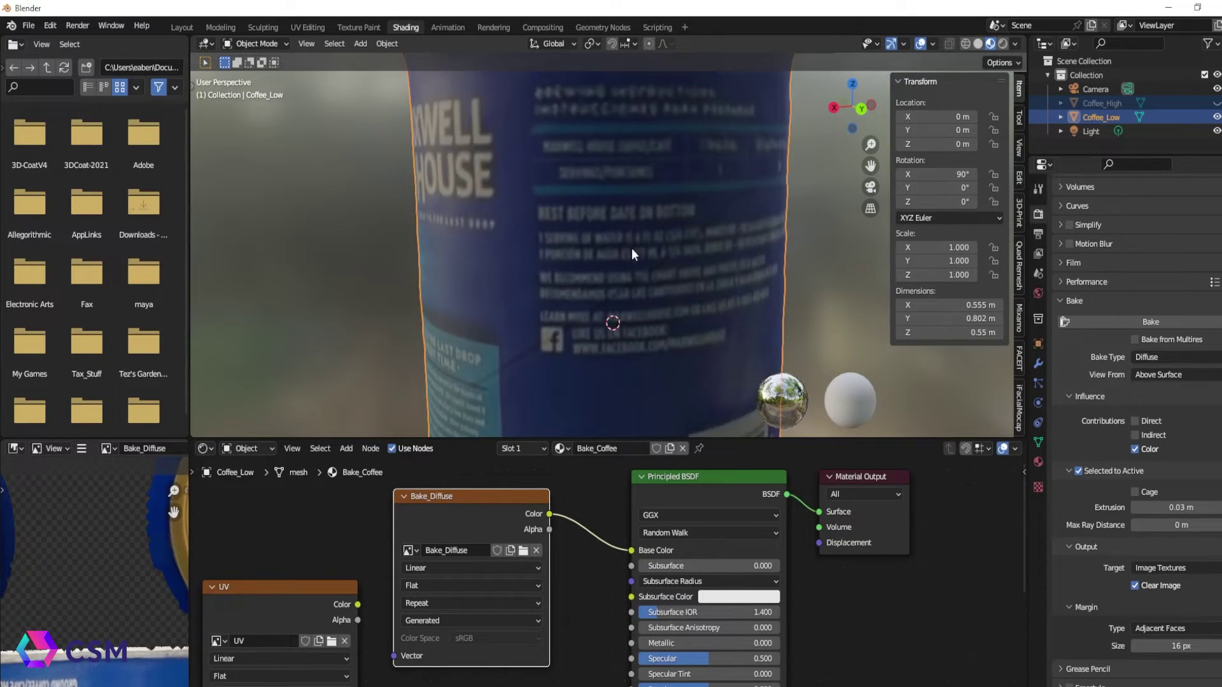
pyautogui.scroll(-3, 644, 296)
pyautogui.moveTo(644, 296); pyautogui.dragTo(857, 258, button='middle')
pyautogui.scroll(-4, 747, 261)
pyautogui.moveTo(747, 261); pyautogui.dragTo(681, 299, button='middle')
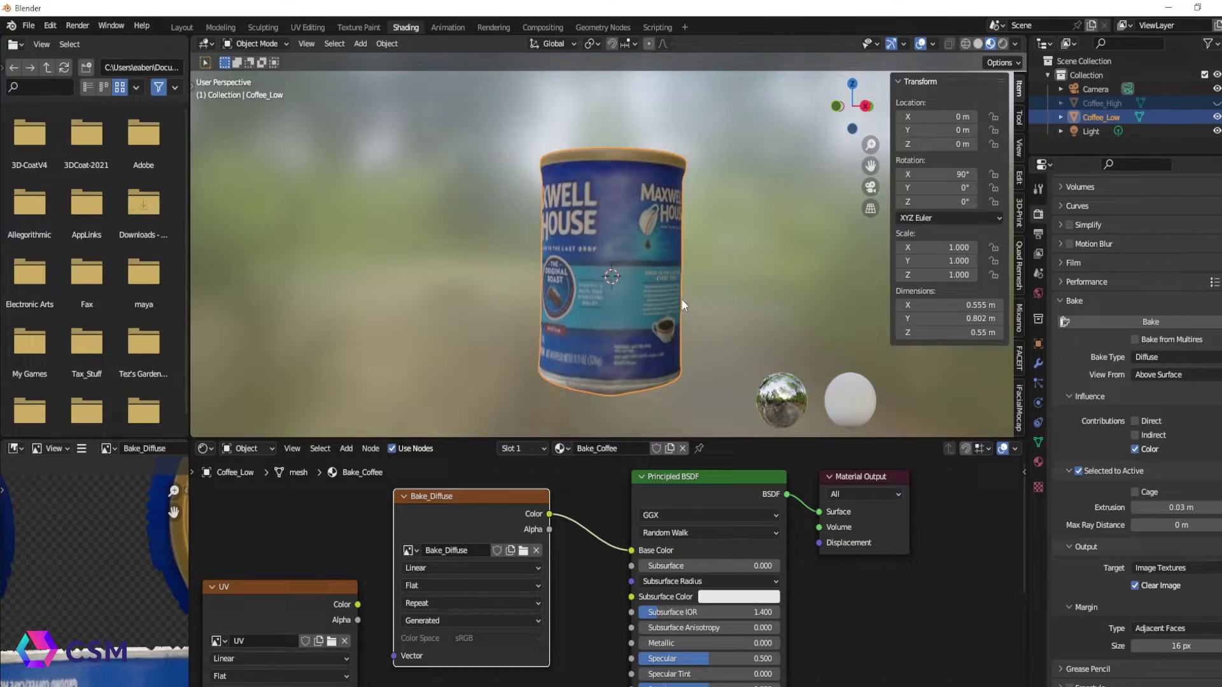
pyautogui.click(1216, 103)
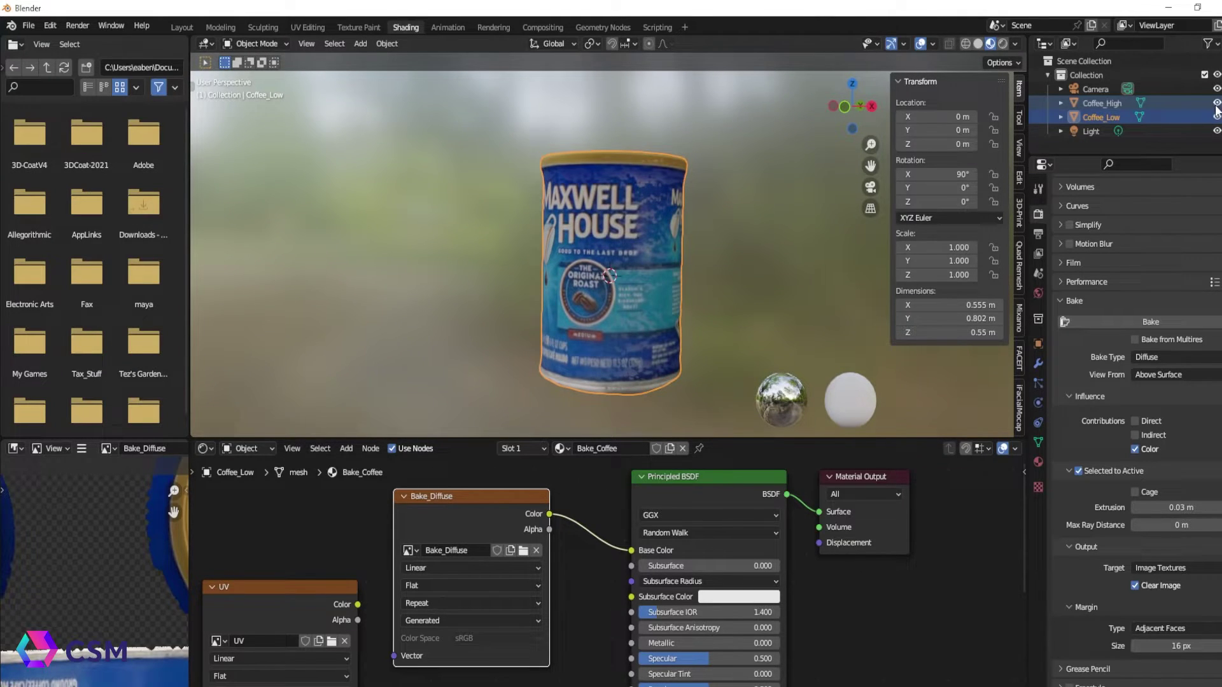
# Delete the Bake_Diffuse image texture node from the Bake_Coffee material.
pyautogui.scroll(-3, 503, 526)
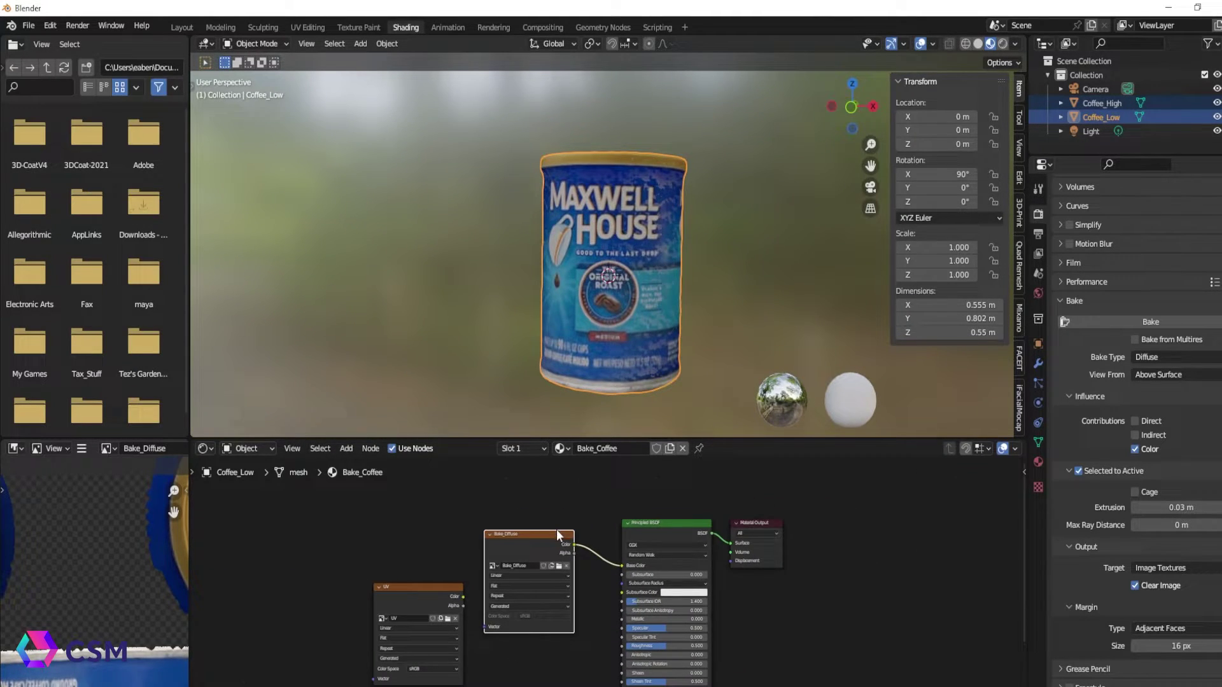
pyautogui.moveTo(556, 528); pyautogui.dragTo(472, 510)
pyautogui.moveTo(621, 565); pyautogui.dragTo(507, 553)
pyautogui.moveTo(445, 514); pyautogui.dragTo(343, 512)
pyautogui.press('x')
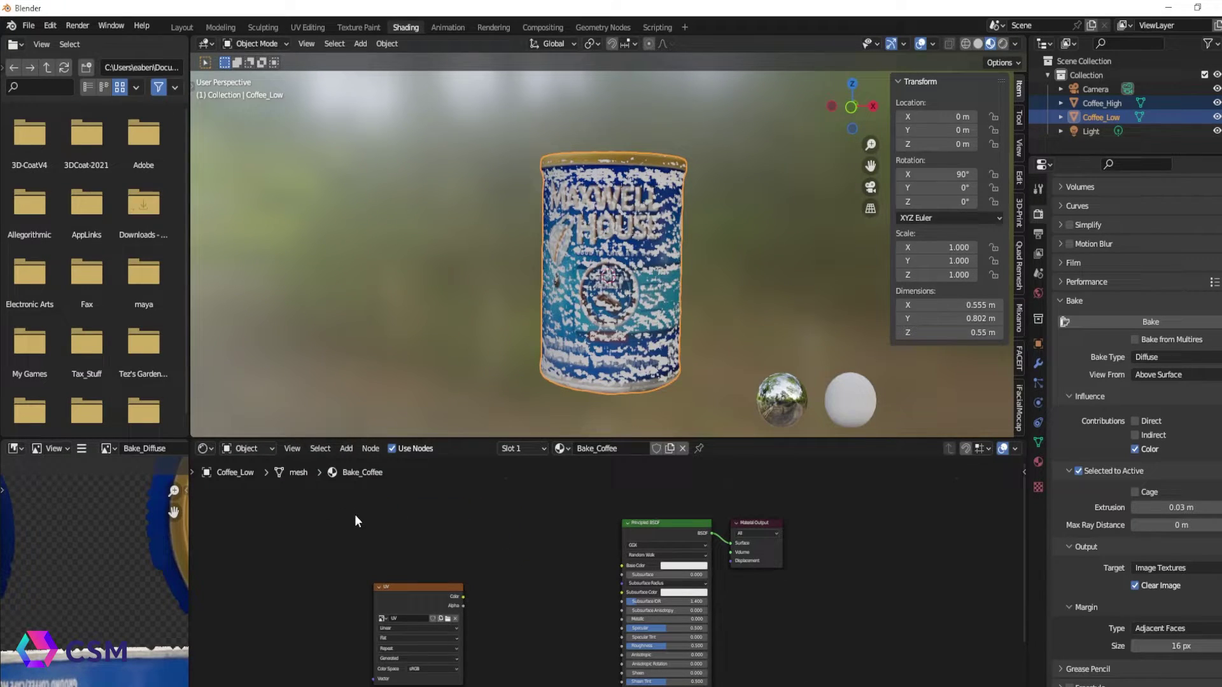
# Add a new Image Texture node between the UV node and the Principled BSDF.
pyautogui.scroll(1, 484, 543)
pyautogui.moveTo(506, 557); pyautogui.dragTo(524, 526, button='middle')
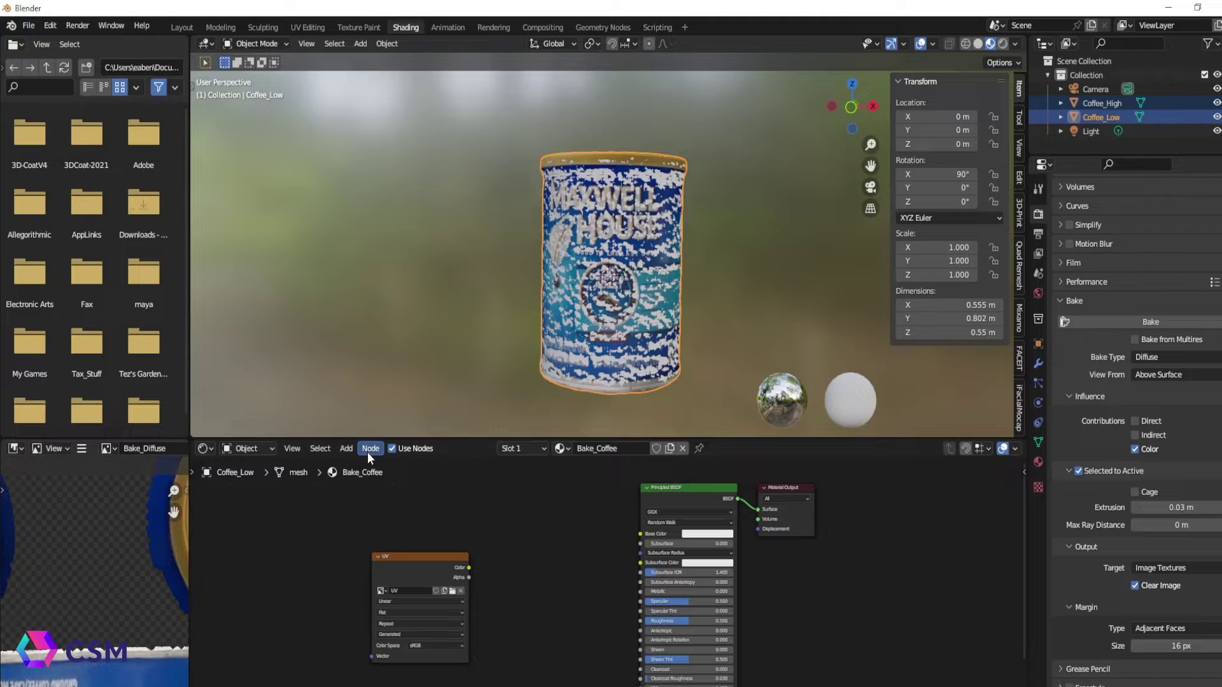
pyautogui.click(348, 449)
pyautogui.moveTo(368, 528)
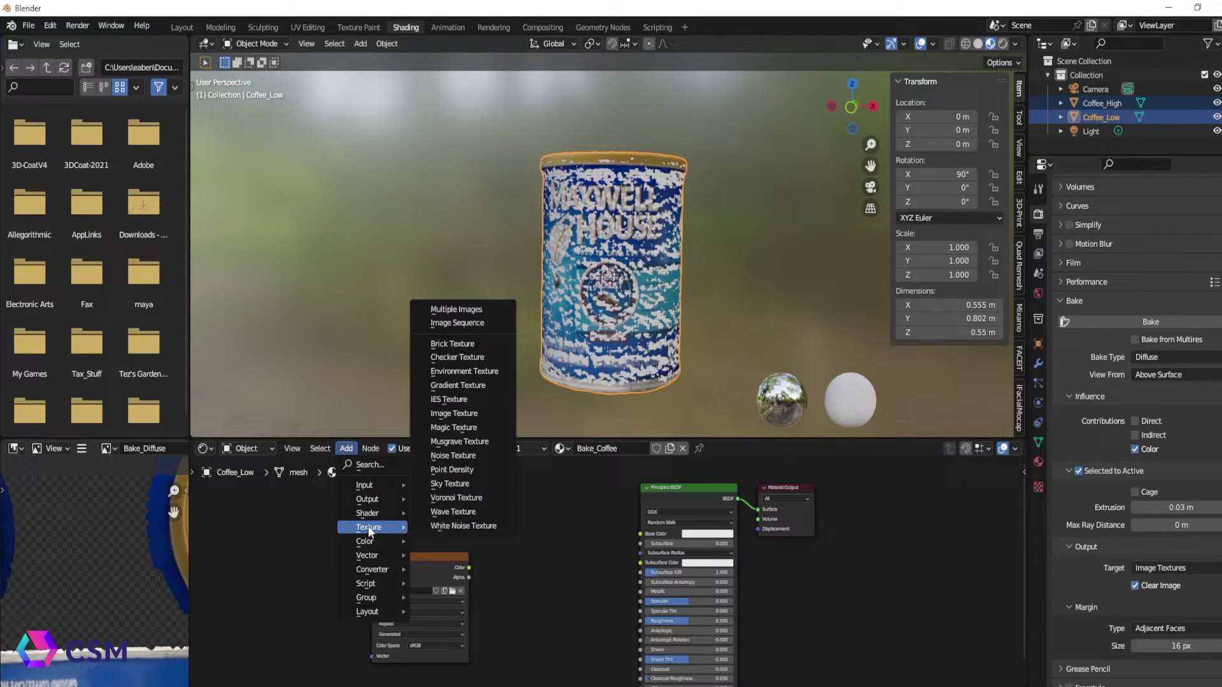
pyautogui.click(469, 420)
pyautogui.click(529, 545)
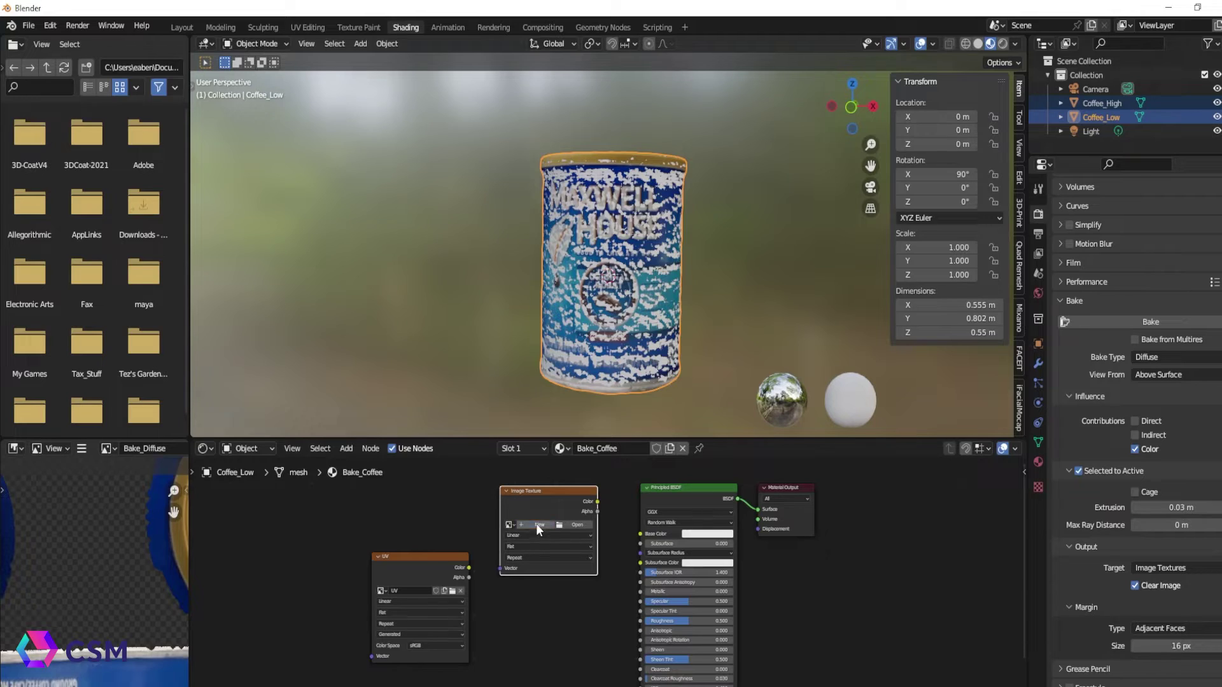
# Create a Blank image named Bake_Diffuse at 2048 x 2048 px in the new Image Texture node.
pyautogui.click(536, 523)
pyautogui.click(548, 546)
pyautogui.write('B')
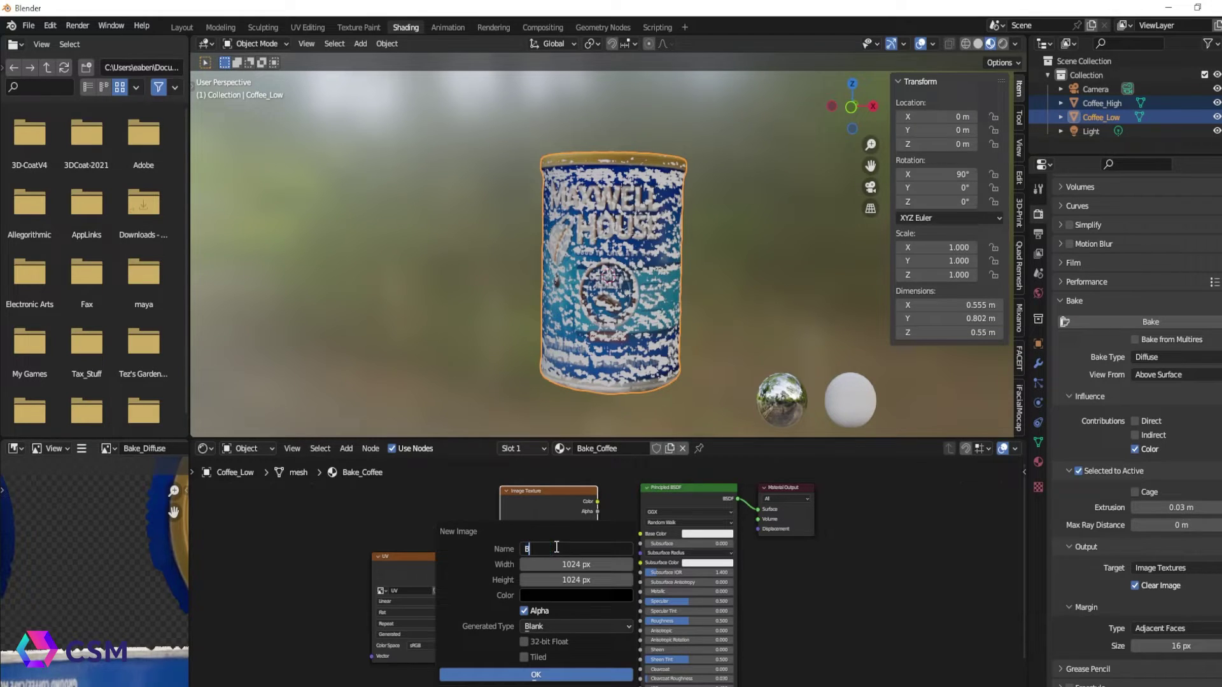
pyautogui.write('ake_Diffuse')
pyautogui.click(603, 566)
pyautogui.click(595, 565)
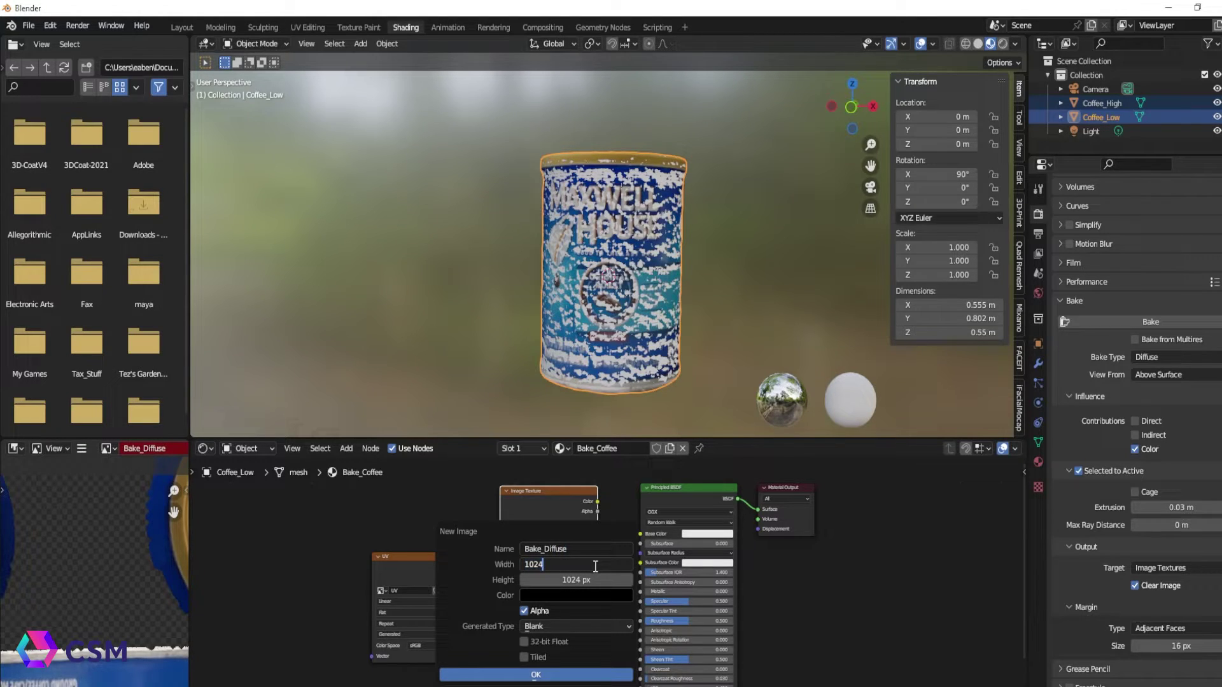
pyautogui.write('*2')
pyautogui.press('Return')
pyautogui.click(608, 579)
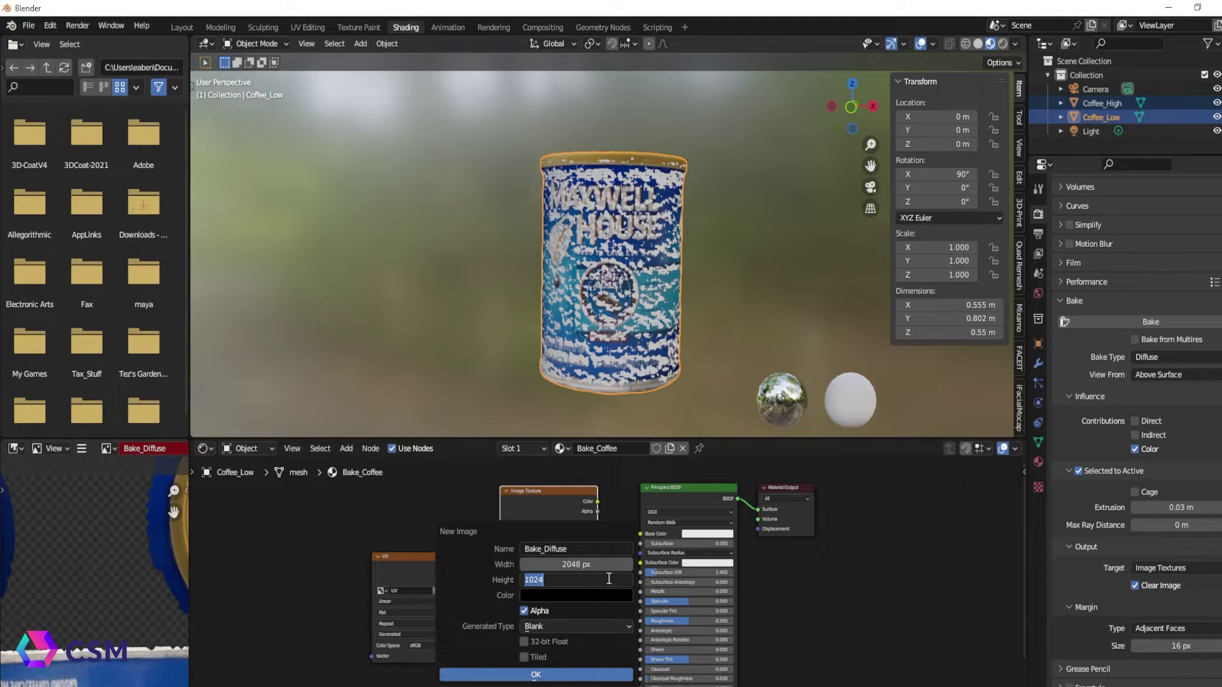
pyautogui.press('End')
pyautogui.write('*2')
pyautogui.press('Return')
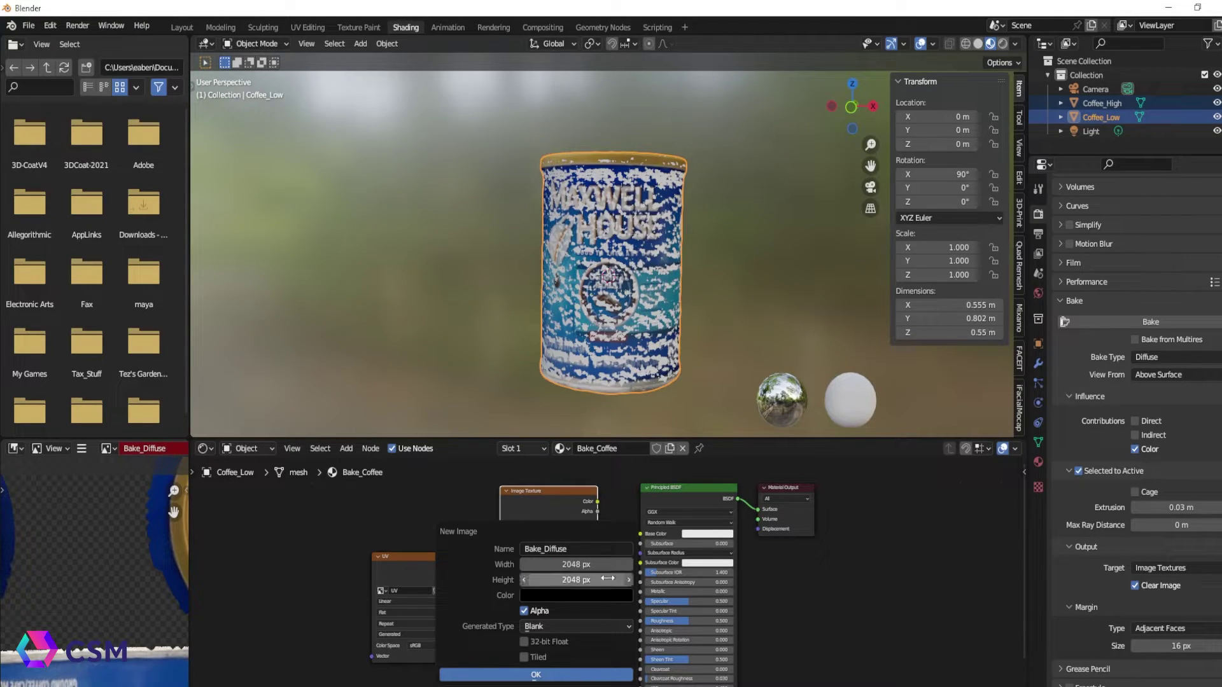
pyautogui.click(553, 674)
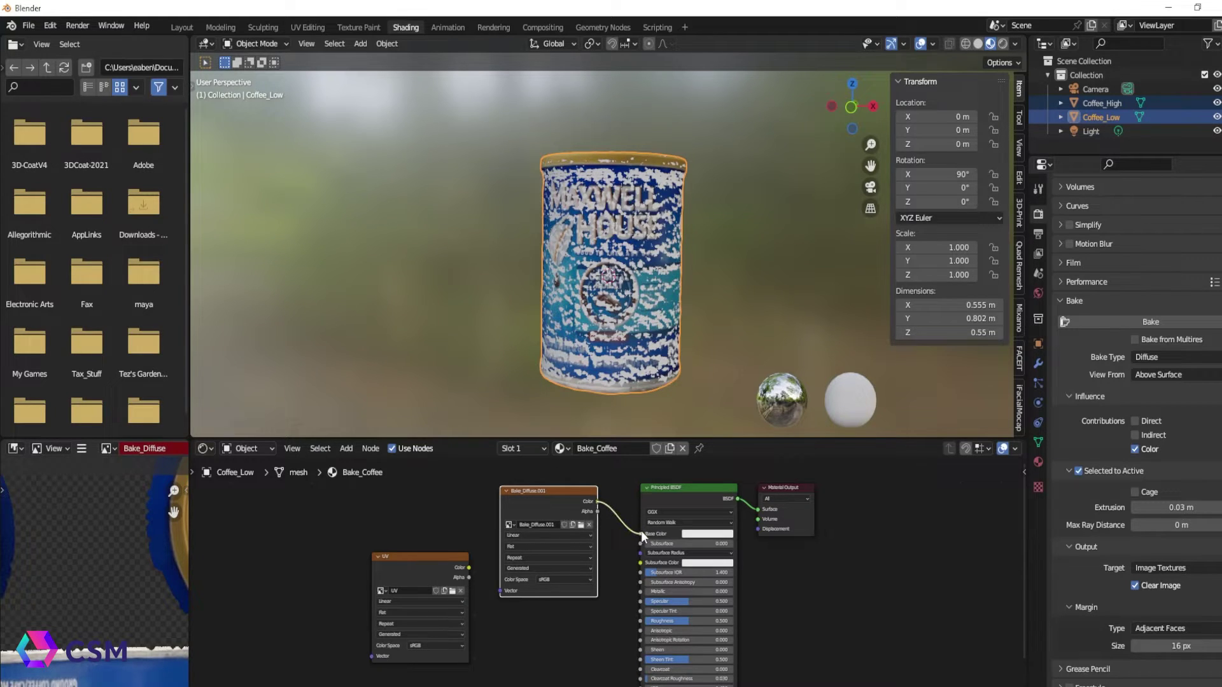
# Connect the new image's Color to Base Color and bake the diffuse from Coffee_High onto the active Coffee_Low.
pyautogui.moveTo(640, 532); pyautogui.dragTo(641, 528)
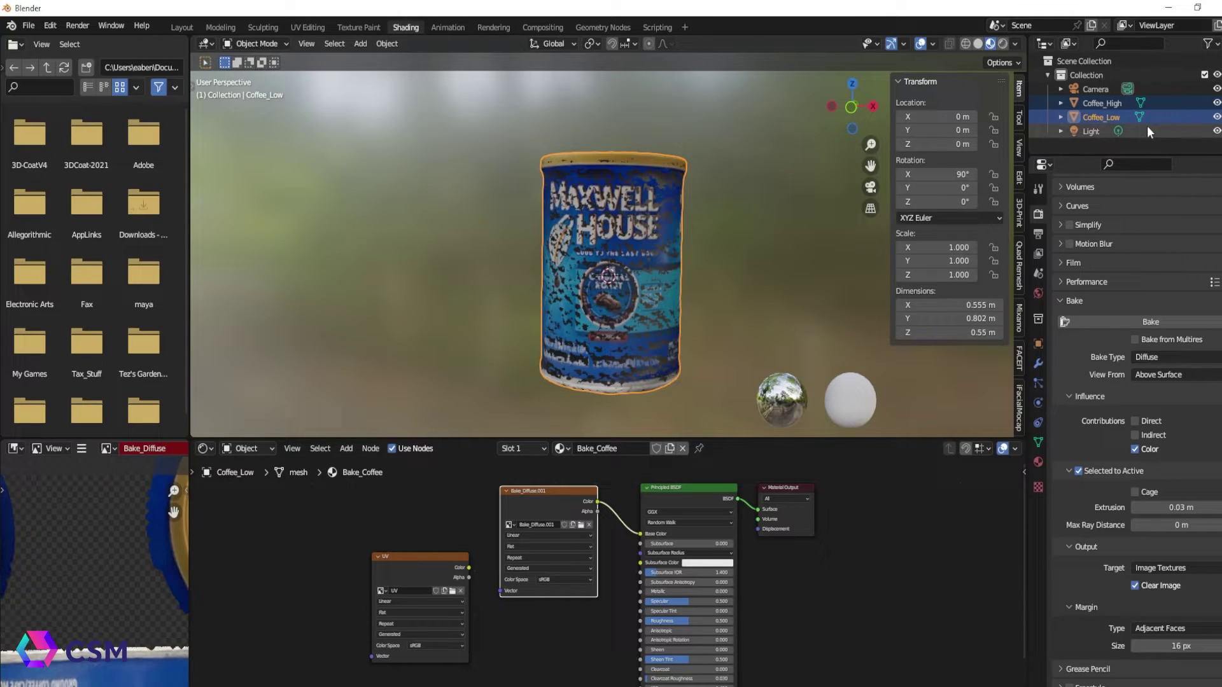
pyautogui.keyDown('ctrl'); pyautogui.click(1167, 101); pyautogui.keyUp('ctrl')
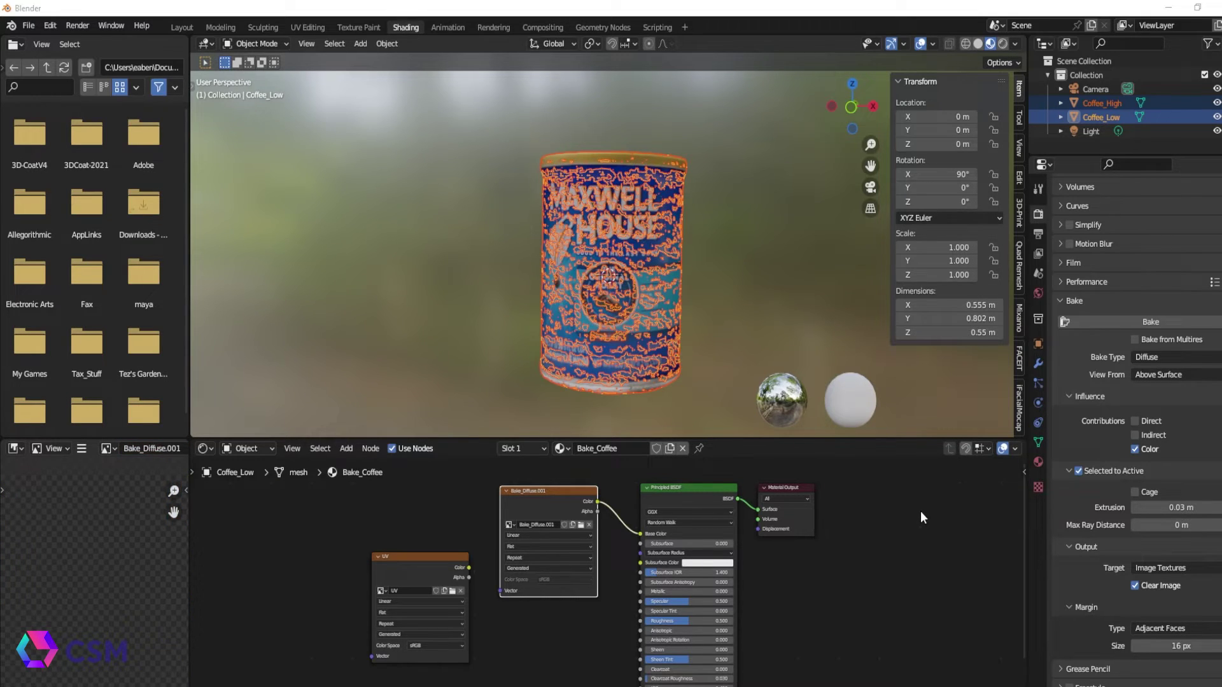
pyautogui.scroll(-3, 124, 540)
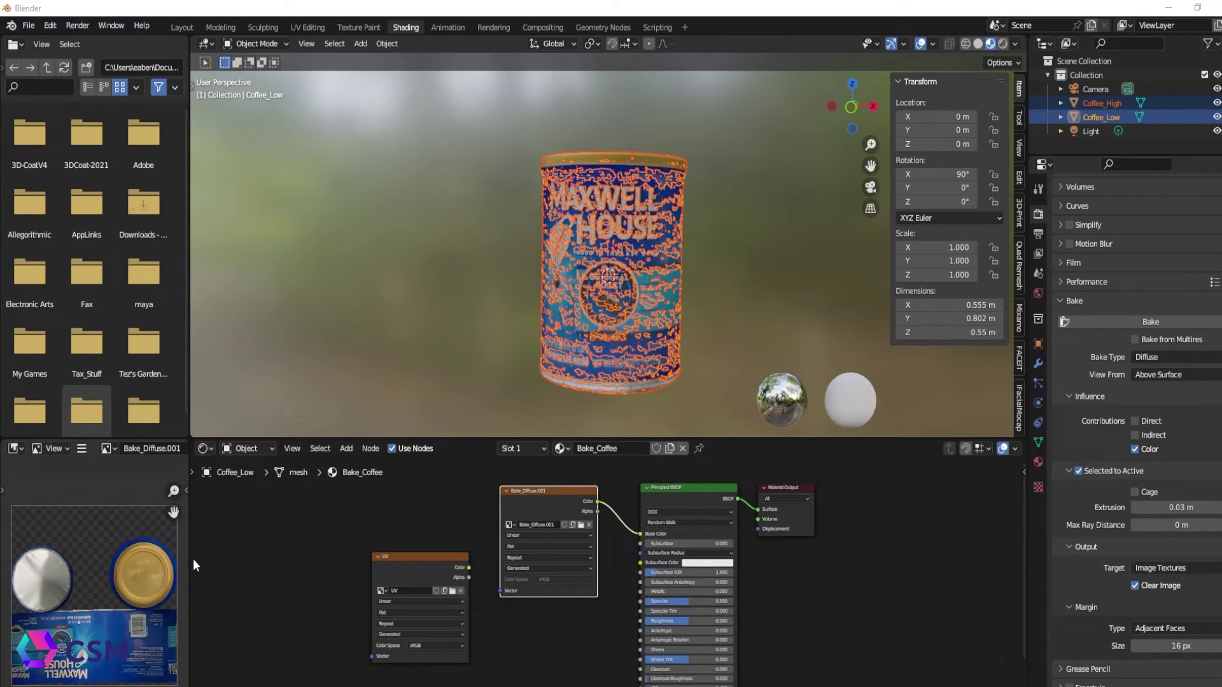
# Widen the image editor area and inspect the baked Bake_Diffuse.001 texture in it.
pyautogui.moveTo(190, 559); pyautogui.dragTo(306, 563)
pyautogui.scroll(1, 226, 595)
pyautogui.moveTo(224, 602); pyautogui.dragTo(263, 571, button='middle')
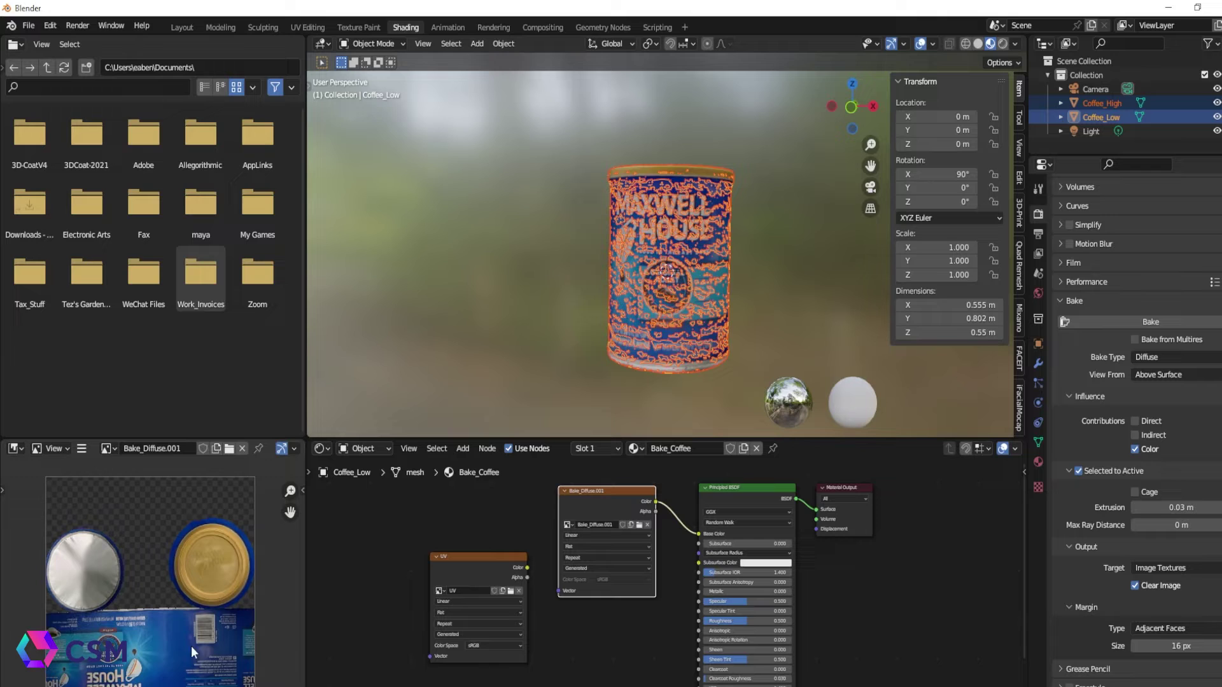
# Hide Coffee_High and inspect the baked label on Coffee_Low up close from several sides.
pyautogui.click(1196, 103)
pyautogui.click(1216, 103)
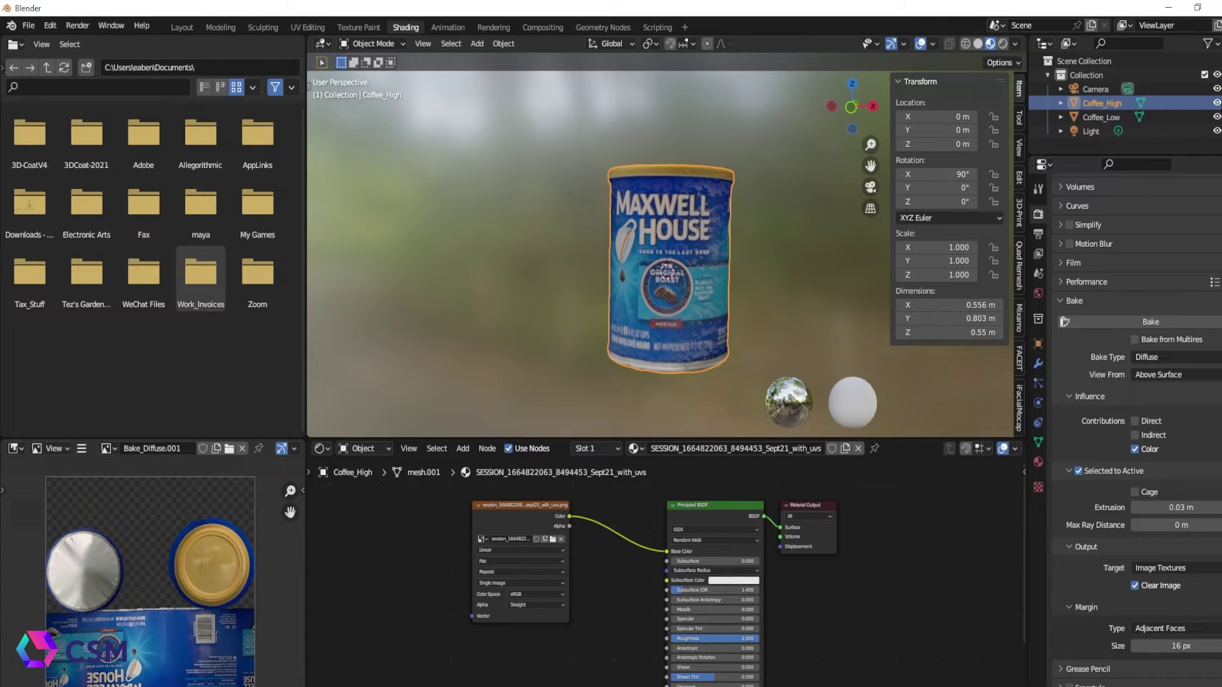
pyautogui.moveTo(709, 275); pyautogui.dragTo(542, 270, button='middle')
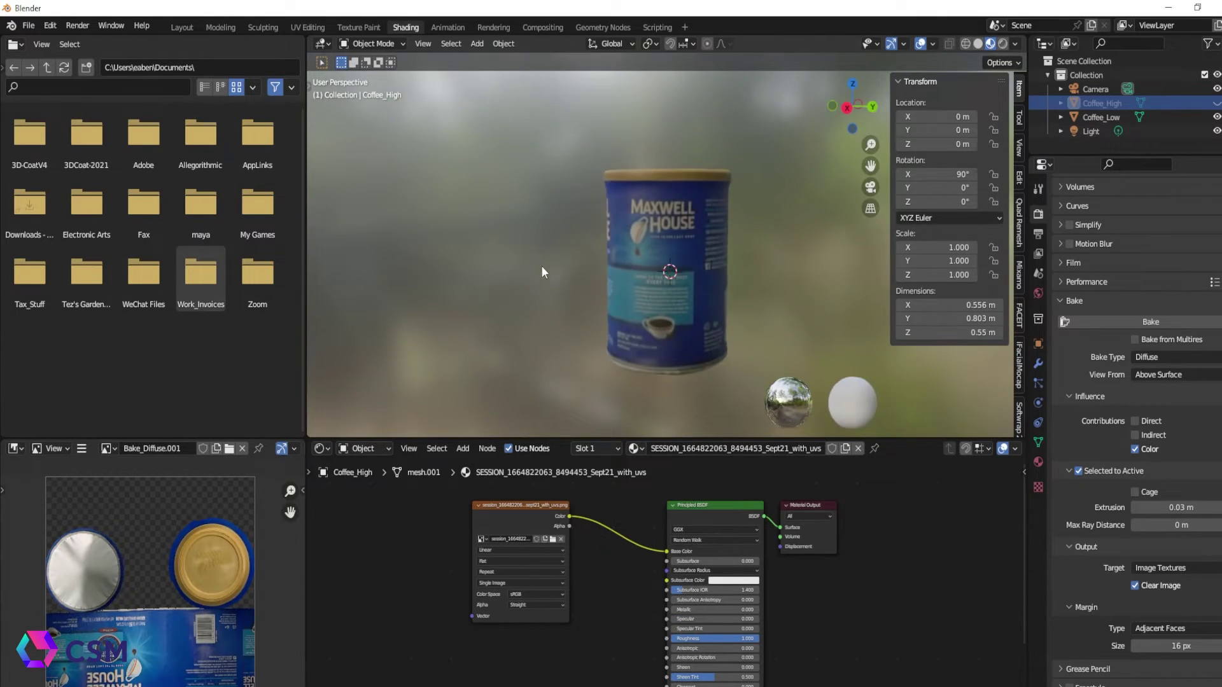
pyautogui.scroll(4, 636, 262)
pyautogui.moveTo(763, 255); pyautogui.dragTo(678, 249, button='middle')
pyautogui.scroll(2, 669, 245)
# Toggle Coffee_High's visibility on and off to compare the original texture with the baked one.
pyautogui.click(1216, 105)
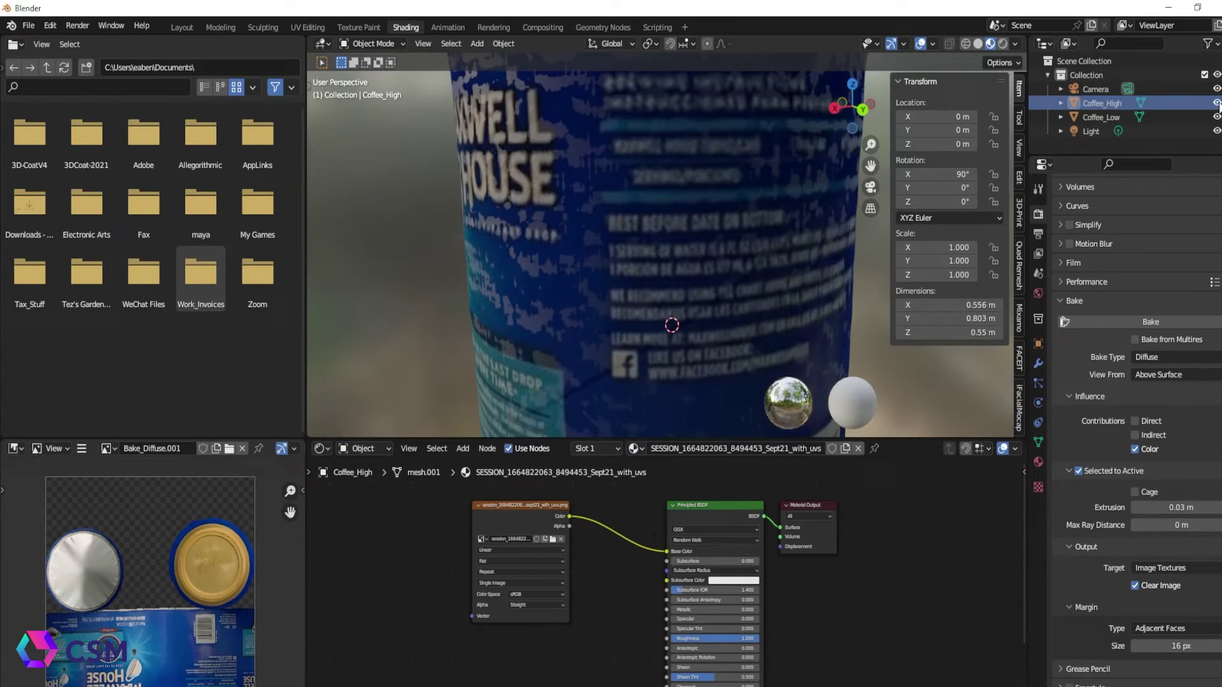
pyautogui.click(1216, 104)
pyautogui.moveTo(626, 294); pyautogui.dragTo(738, 305, button='middle')
pyautogui.scroll(-6, 738, 303)
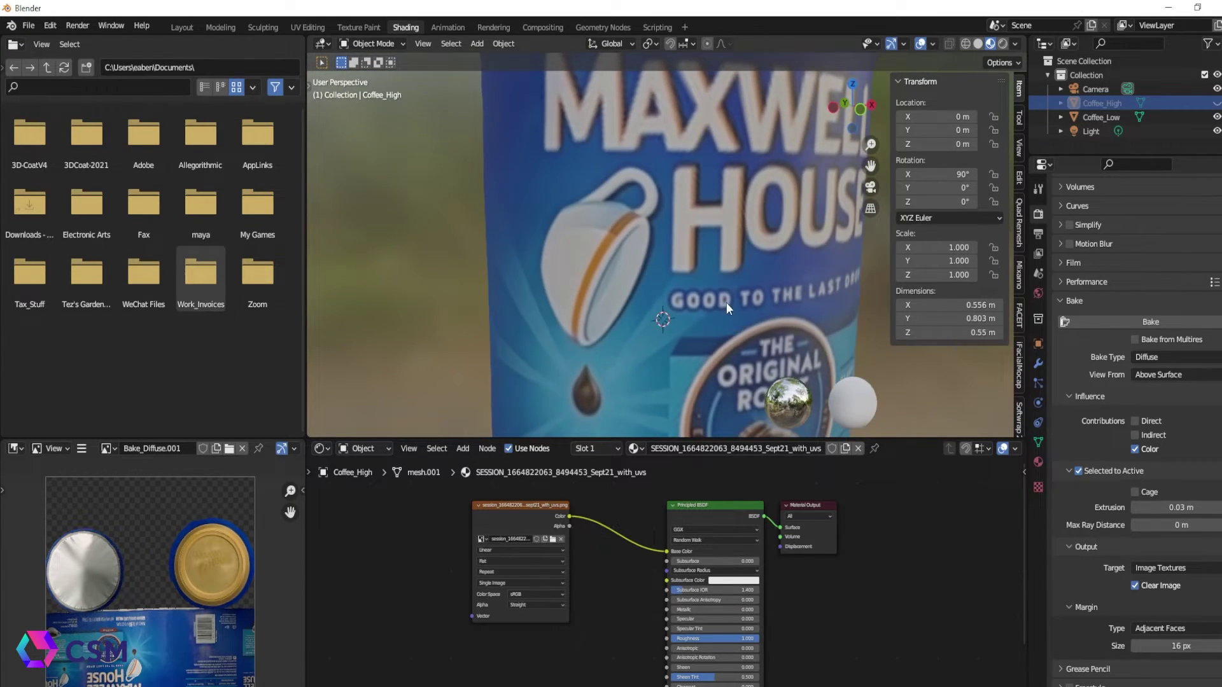
# Enlarge the shader editor and examine the Principled BSDF's Roughness setting in Coffee_High's material.
pyautogui.moveTo(801, 436); pyautogui.dragTo(801, 365)
pyautogui.scroll(6, 579, 545)
pyautogui.moveTo(602, 527); pyautogui.dragTo(726, 523)
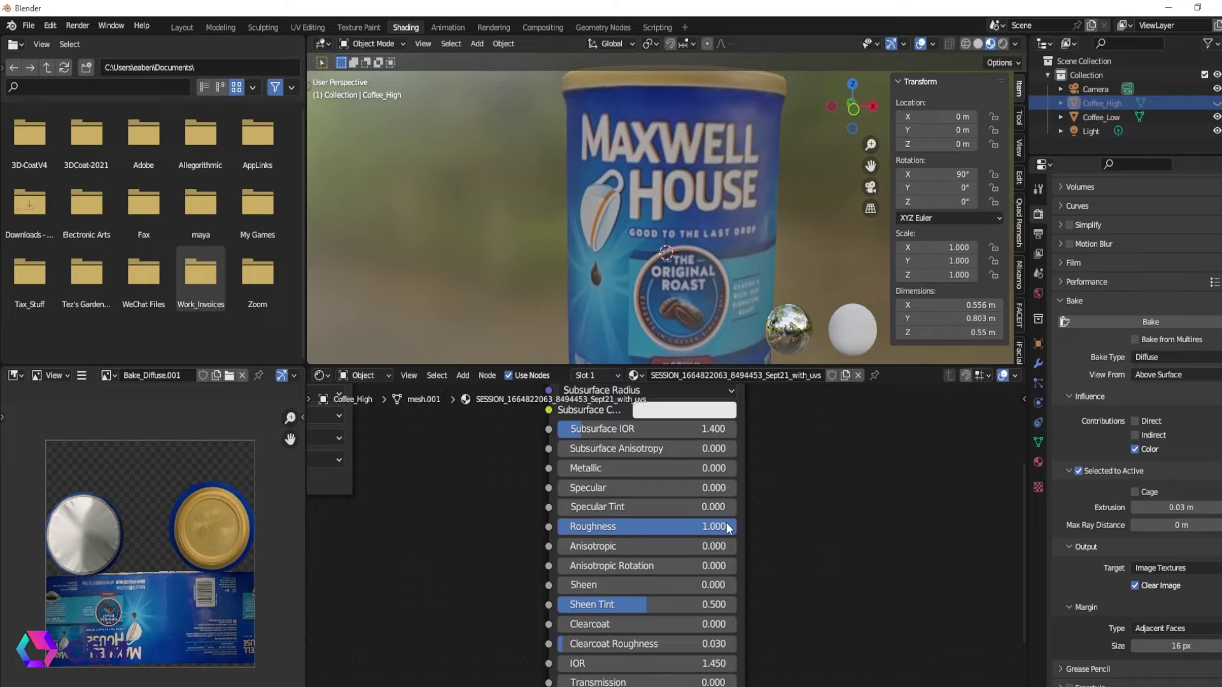
pyautogui.scroll(-3, 532, 538)
pyautogui.scroll(-4, 698, 280)
# Inspect the baked can from different angles and switch to the Layout workspace.
pyautogui.moveTo(713, 303); pyautogui.dragTo(623, 396, button='middle')
pyautogui.scroll(3, 581, 300)
pyautogui.moveTo(582, 300); pyautogui.dragTo(673, 137, button='middle')
pyautogui.click(585, 242)
pyautogui.scroll(-3, 585, 242)
pyautogui.moveTo(584, 245); pyautogui.dragTo(611, 311, button='middle')
pyautogui.click(613, 268)
pyautogui.click(178, 28)
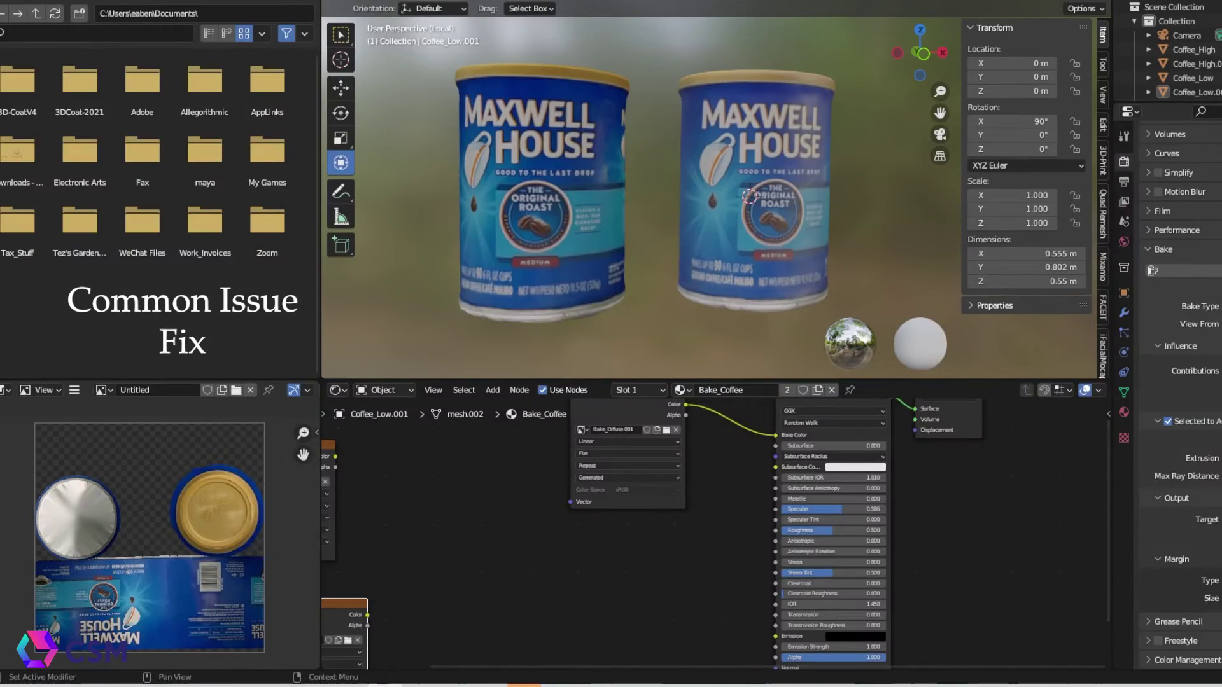
# Set the Bake_Coffee material's Specular to 0 and Roughness to 1 on the Principled BSDF.
pyautogui.moveTo(901, 199); pyautogui.dragTo(885, 194, button='middle')
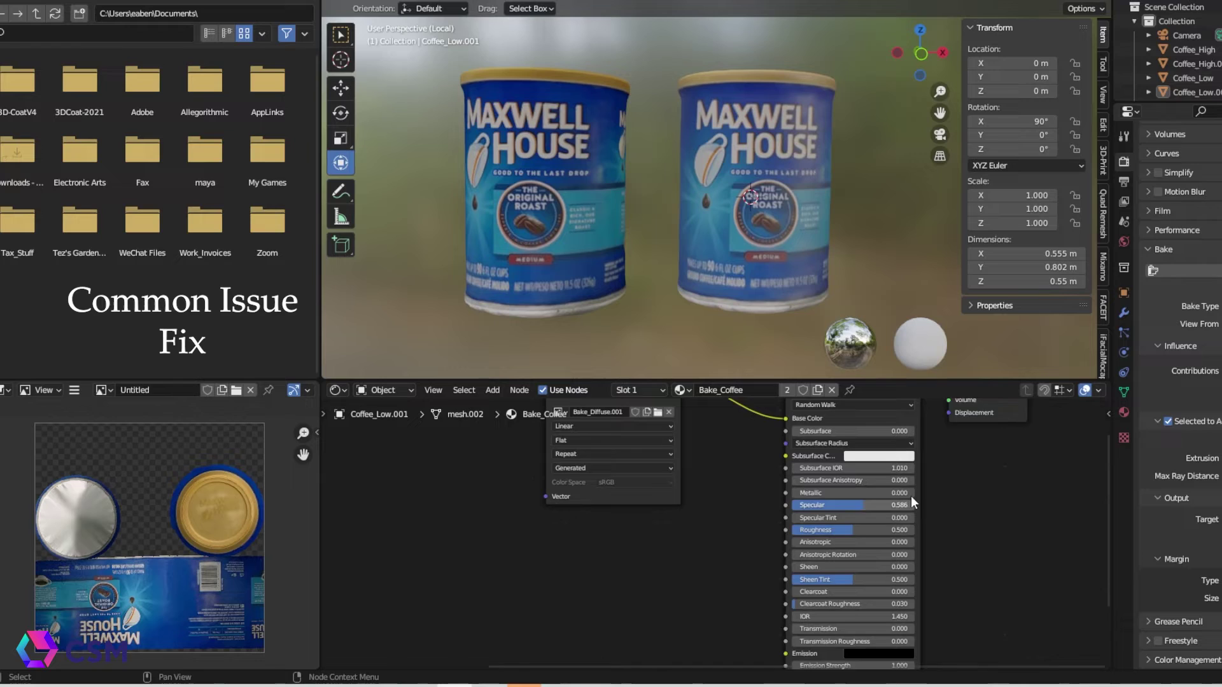
pyautogui.scroll(1, 917, 495)
pyautogui.moveTo(1000, 482); pyautogui.dragTo(855, 503, button='middle')
pyautogui.scroll(2, 967, 511)
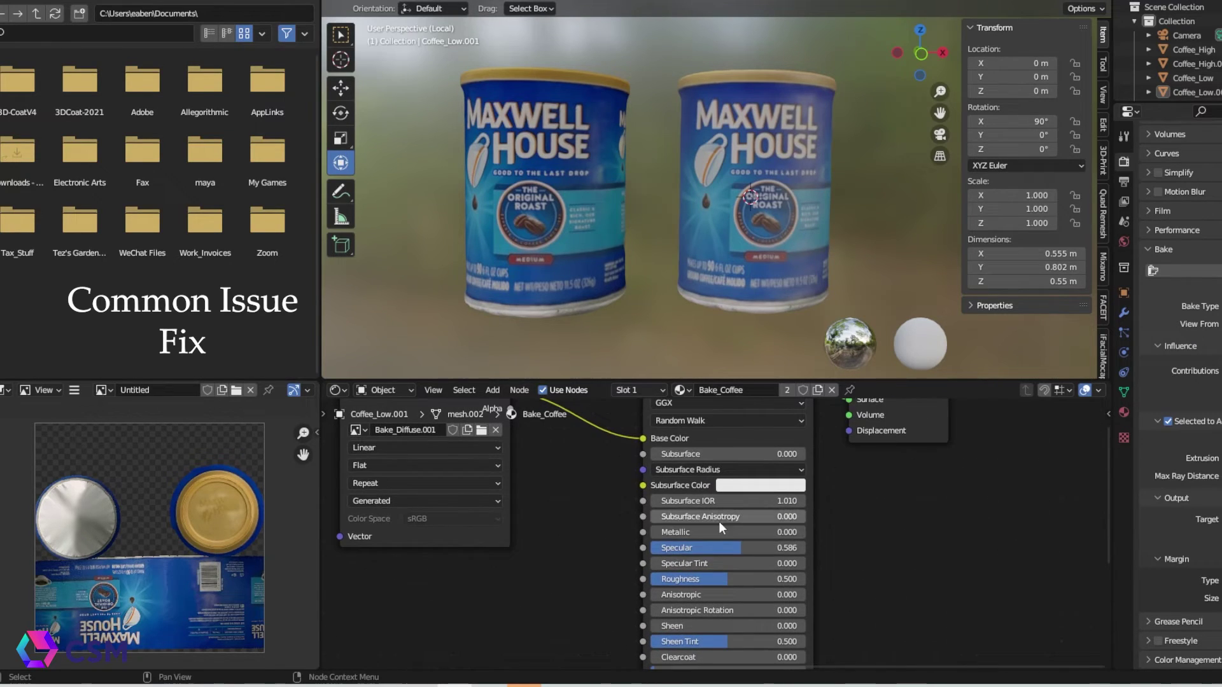
pyautogui.moveTo(715, 547); pyautogui.dragTo(805, 579)
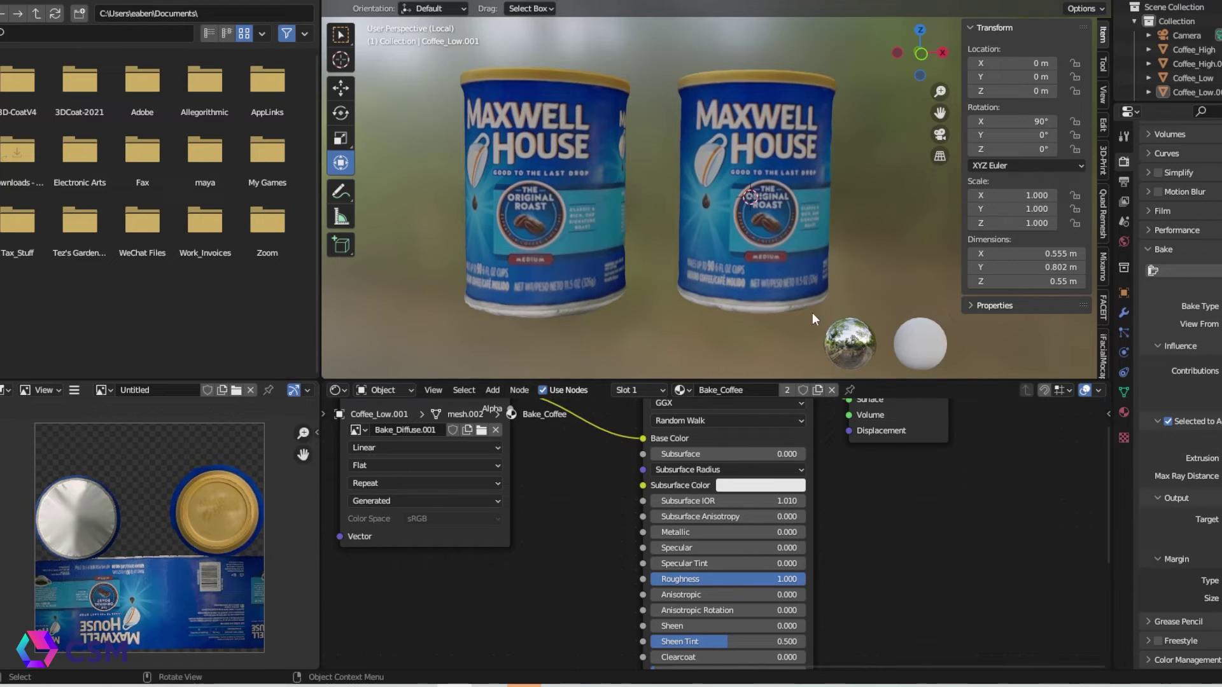
pyautogui.moveTo(762, 251)
pyautogui.mouseDown(button='middle')
pyautogui.moveTo(795, 266)
pyautogui.moveTo(496, 254)
pyautogui.moveTo(805, 257)
pyautogui.moveTo(782, 262)
pyautogui.moveTo(760, 242)
pyautogui.mouseUp(button='middle')
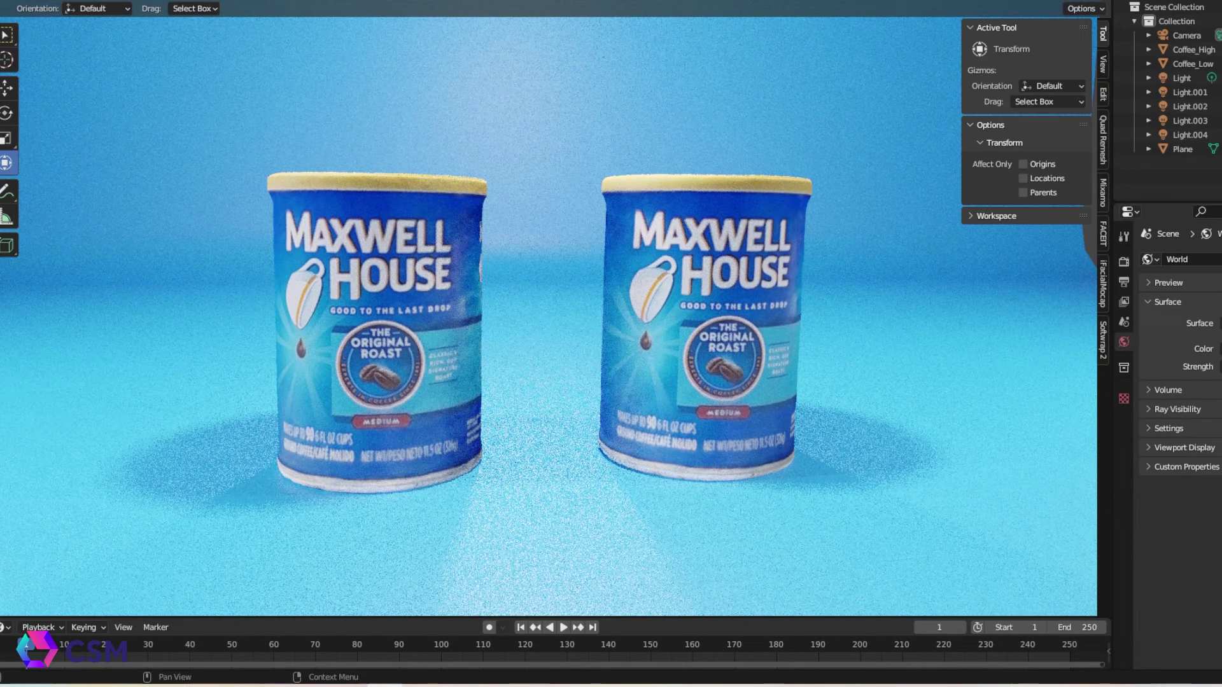